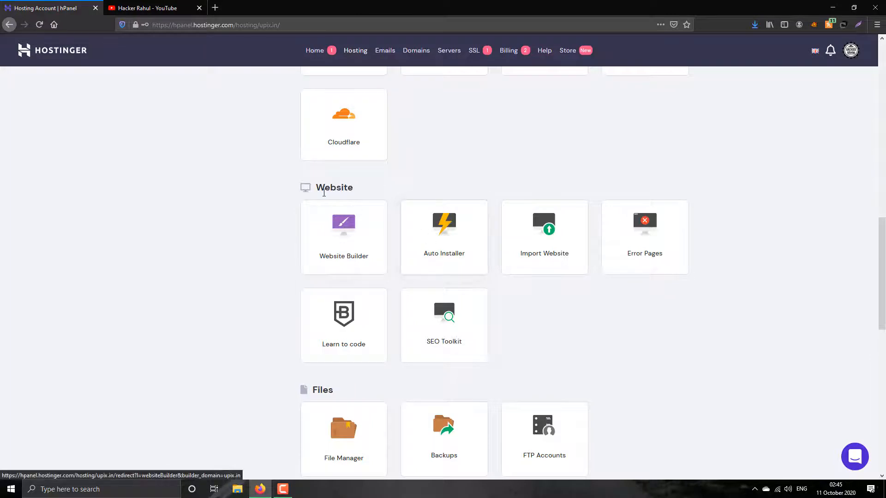
Open the Auto Installer for upix.in and choose WordPress from the Most Popular apps.
{"action": "left_click", "coordinate": [455, 240]}
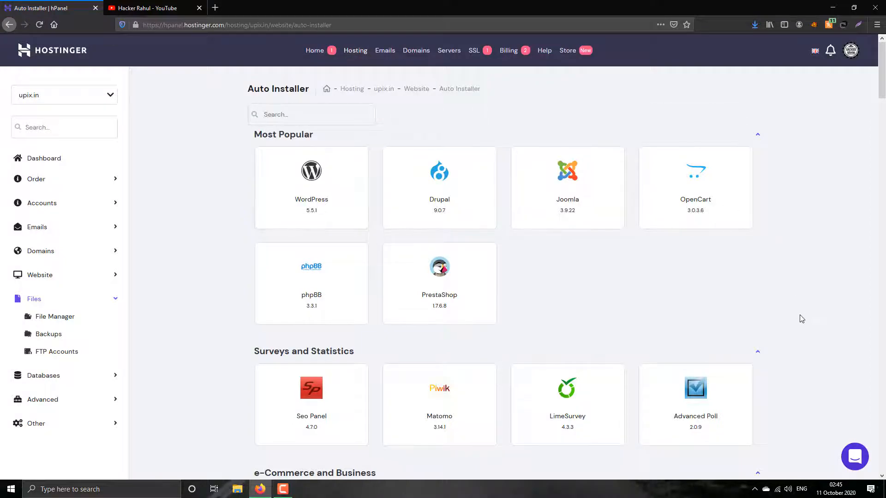
{"action": "scroll", "coordinate": [802, 318], "scroll_direction": "down", "scroll_amount": 5}
{"action": "scroll", "coordinate": [801, 318], "scroll_direction": "down", "scroll_amount": 20}
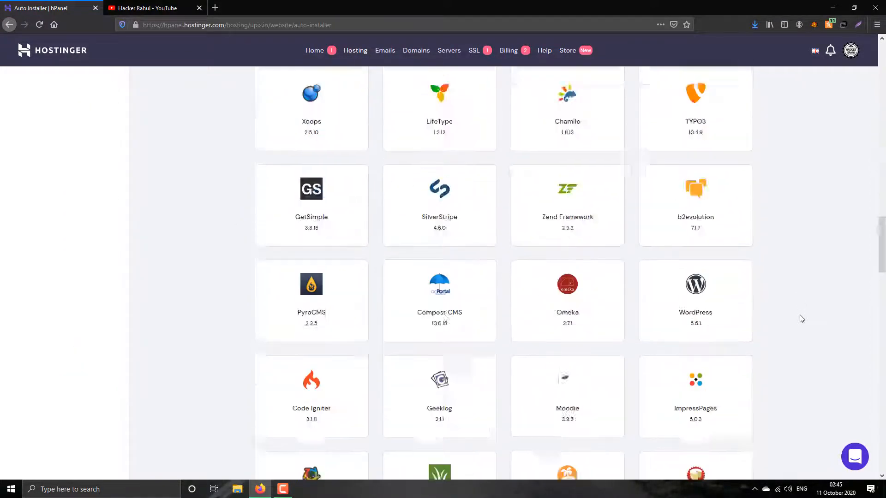
{"action": "scroll", "coordinate": [801, 318], "scroll_direction": "down", "scroll_amount": 14}
{"action": "scroll", "coordinate": [801, 318], "scroll_direction": "up", "scroll_amount": 20}
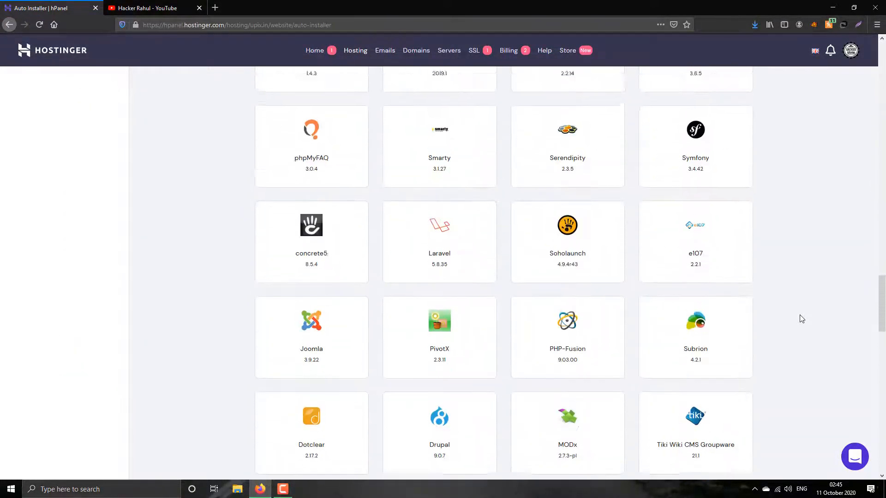
{"action": "scroll", "coordinate": [801, 319], "scroll_direction": "up", "scroll_amount": 15}
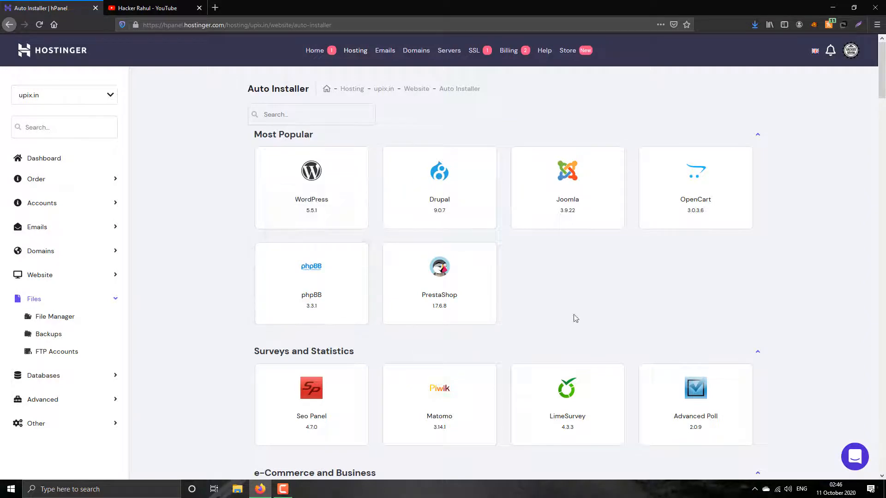
{"action": "scroll", "coordinate": [830, 295], "scroll_direction": "down", "scroll_amount": 5}
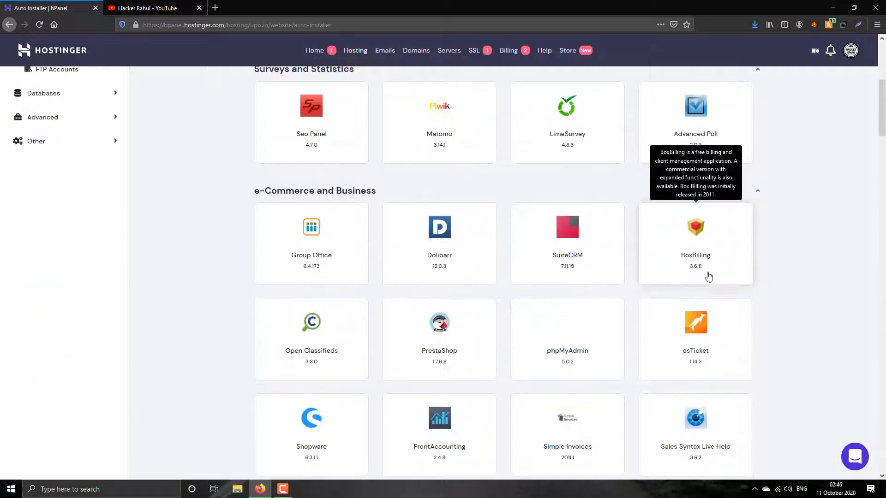
{"action": "scroll", "coordinate": [784, 332], "scroll_direction": "down", "scroll_amount": 7}
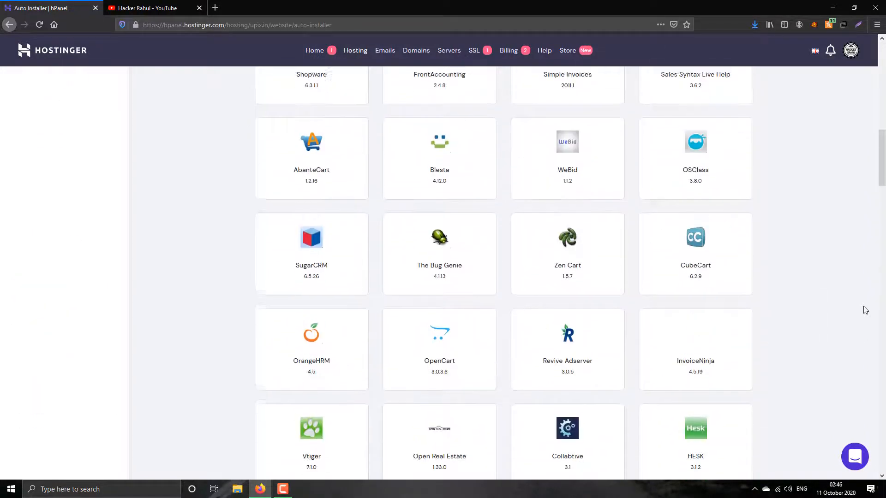
{"action": "scroll", "coordinate": [864, 309], "scroll_direction": "up", "scroll_amount": 12}
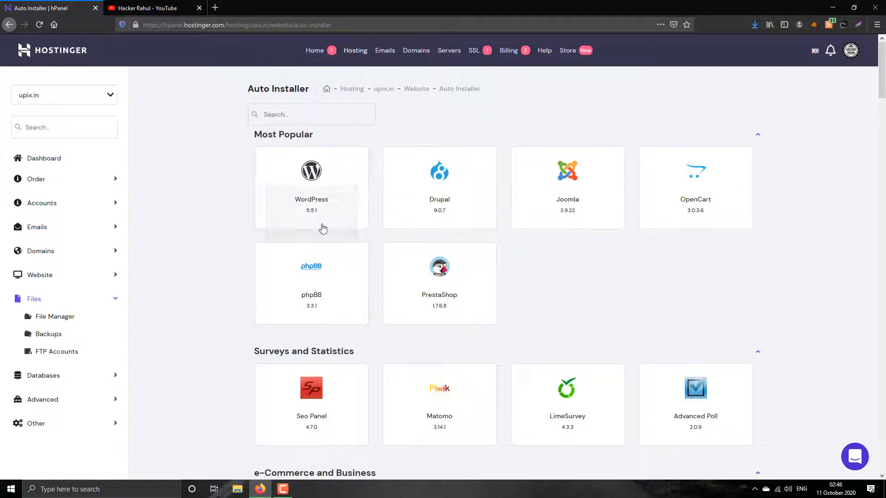
{"action": "mouse_move", "coordinate": [319, 203]}
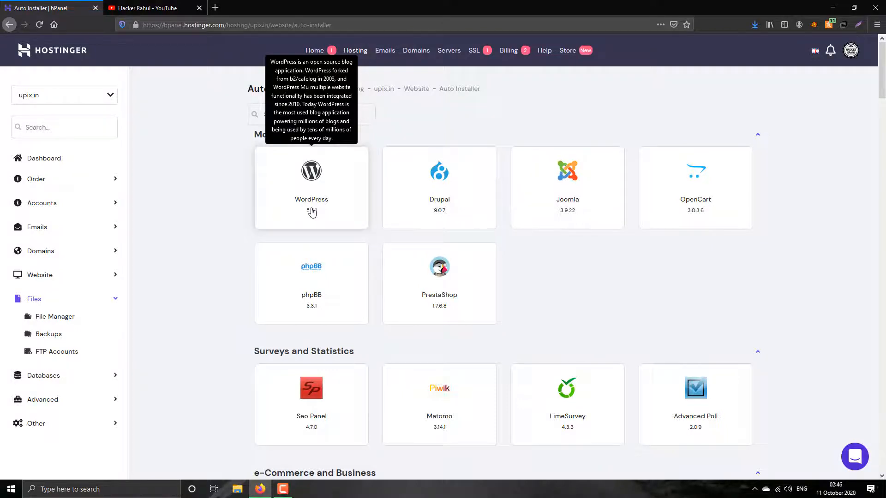
{"action": "left_click", "coordinate": [312, 212]}
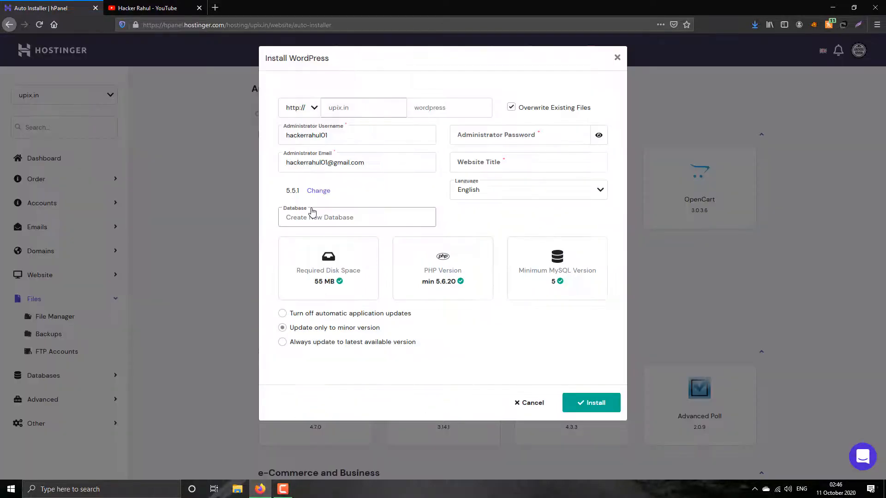
{"action": "left_click", "coordinate": [308, 107]}
{"action": "left_click", "coordinate": [310, 107]}
{"action": "left_click_drag", "start_coordinate": [286, 192], "coordinate": [299, 190]}
{"action": "left_click", "coordinate": [403, 190]}
Enter UPIX as the website title and set an administrator password.
{"action": "left_click", "coordinate": [520, 163]}
{"action": "type", "text": "UPI"}
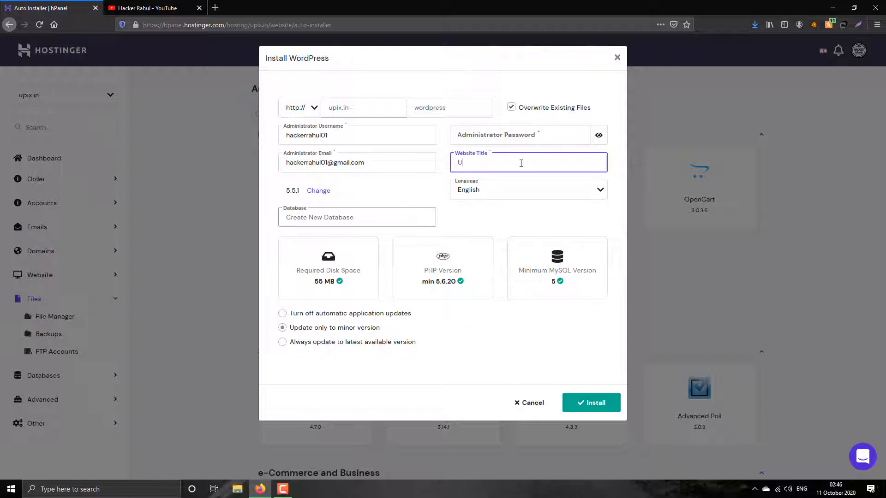
{"action": "key", "text": "shift+Tab"}
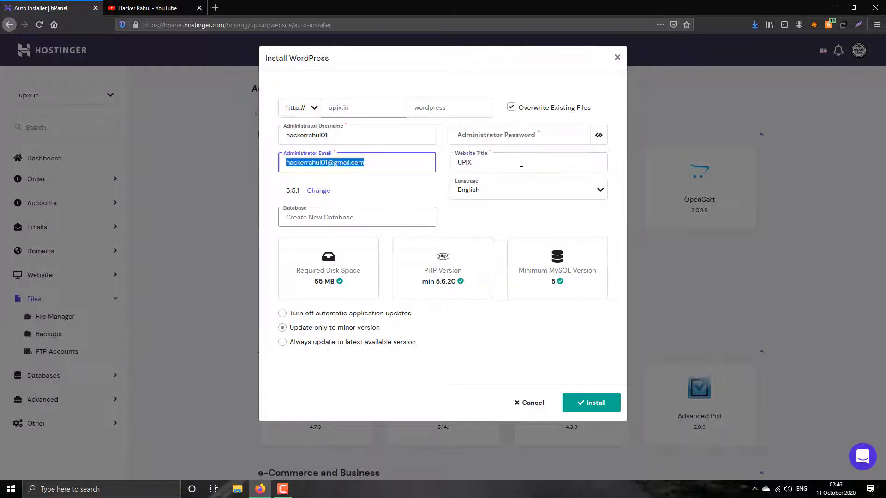
{"action": "key", "text": "shift+Tab"}
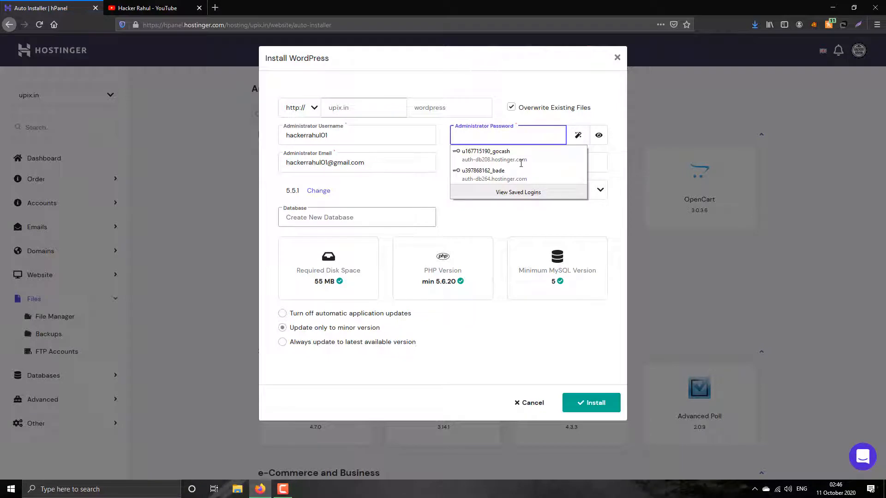
{"action": "type", "text": "••••••"}
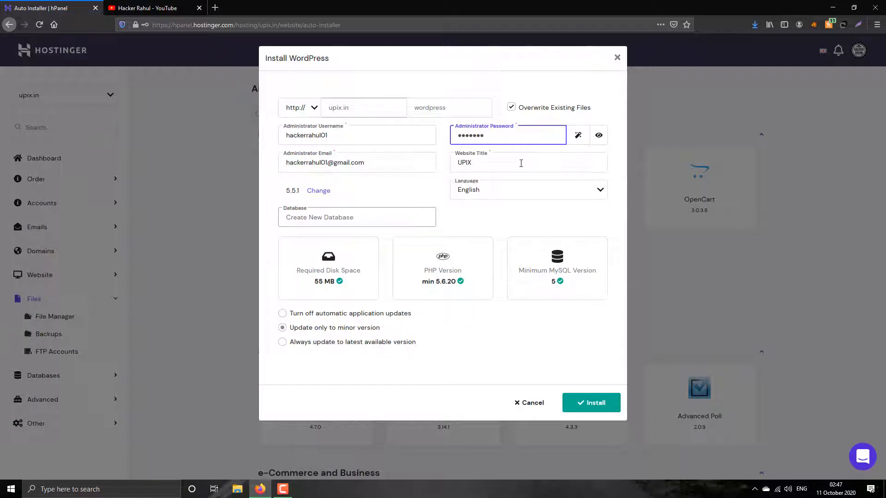
{"action": "left_click", "coordinate": [599, 137]}
{"action": "left_click", "coordinate": [600, 138]}
Remove the trailing '01' digits from the administrator username.
{"action": "left_click", "coordinate": [335, 138]}
{"action": "key", "text": "BackSpace"}
{"action": "key", "text": "BackSpace"}
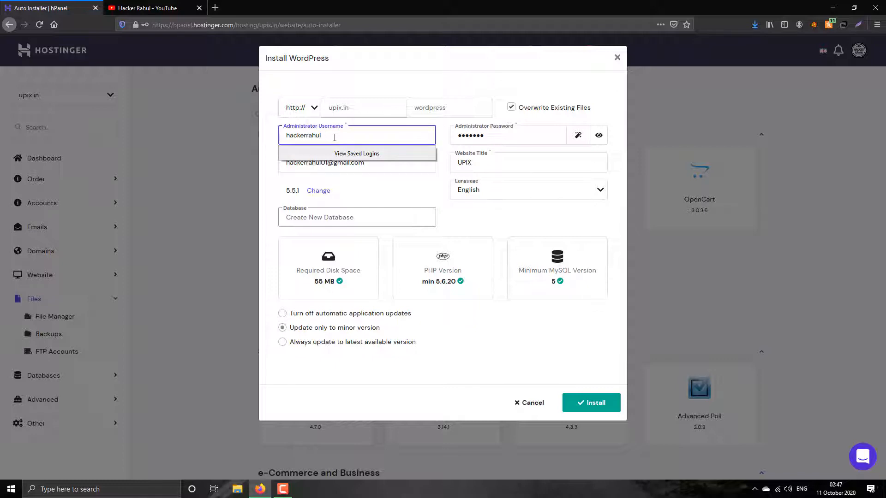
{"action": "left_click", "coordinate": [277, 197]}
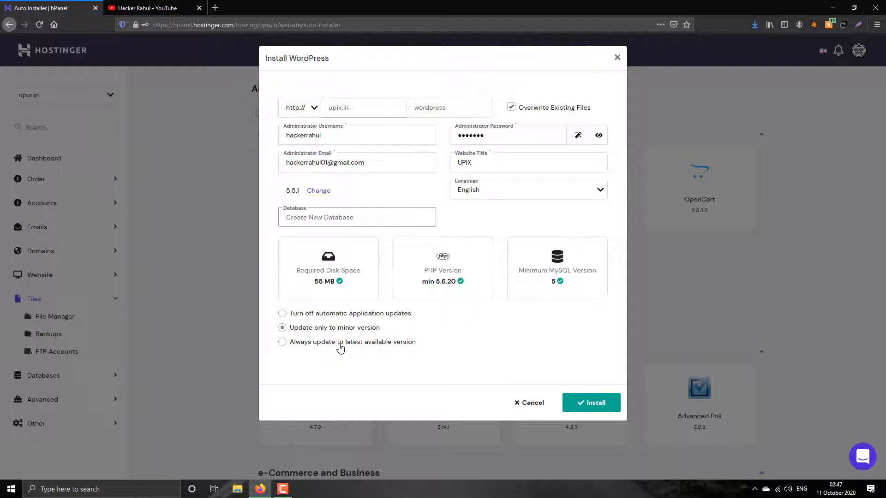
Replace the rejected administrator password with a longer one and run the install again.
{"action": "left_click", "coordinate": [589, 404]}
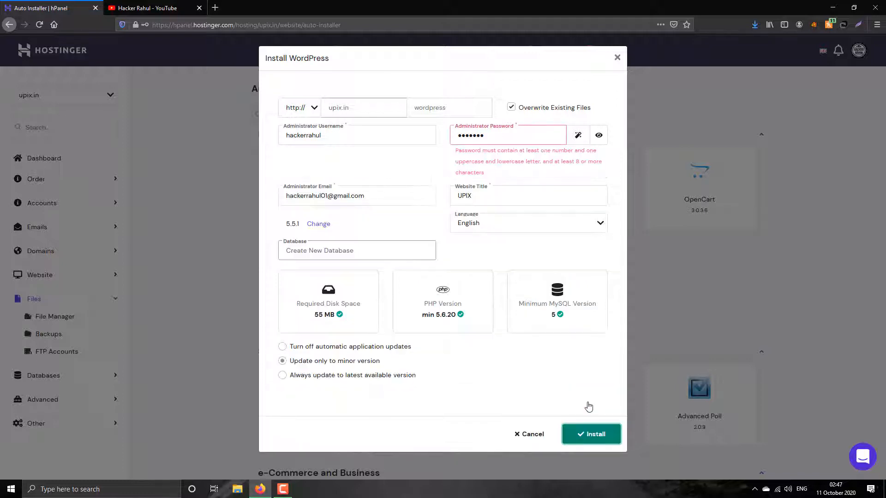
{"action": "double_click", "coordinate": [503, 133]}
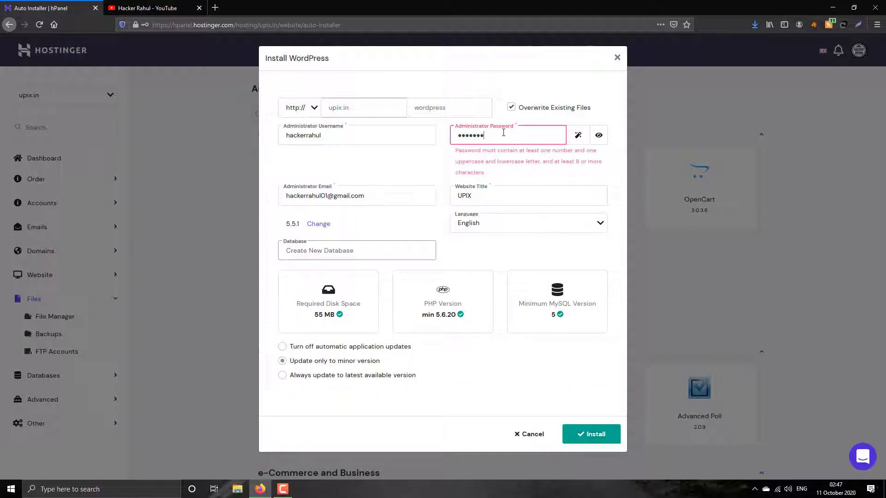
{"action": "key", "text": "BackSpace"}
{"action": "type", "text": "•••••"}
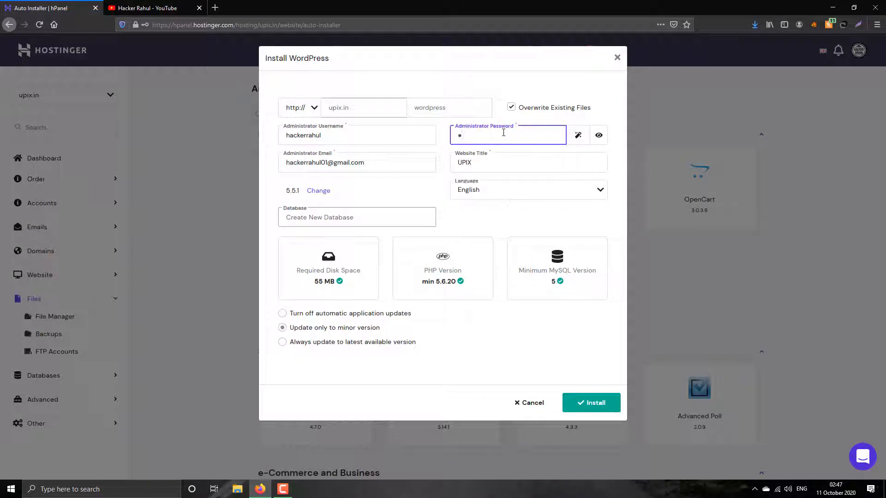
{"action": "type", "text": "••••"}
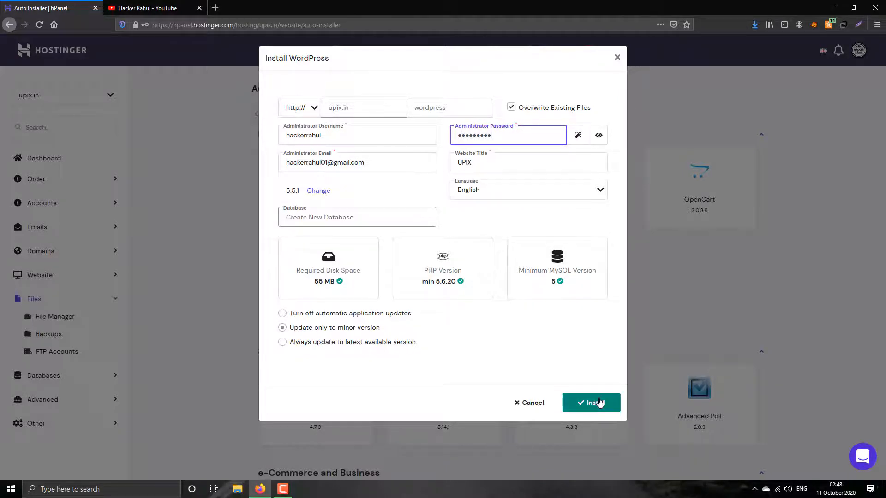
{"action": "left_click", "coordinate": [586, 405]}
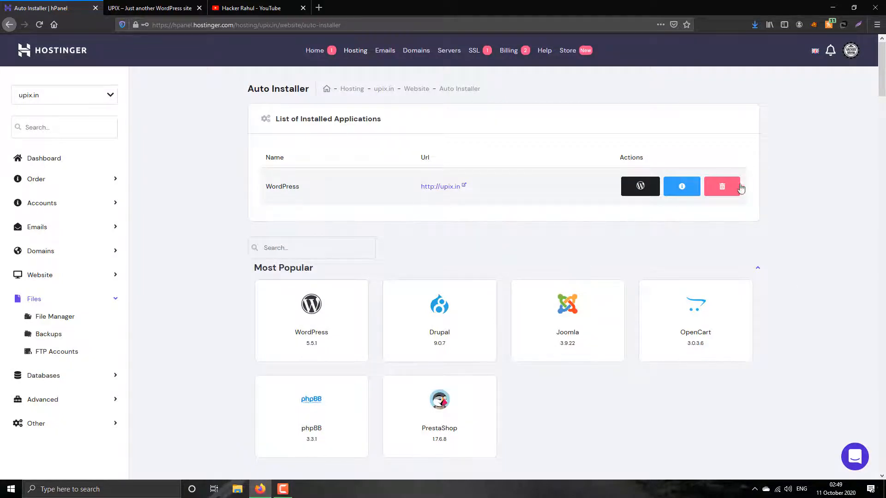
Open the WordPress management page for upix.in and look over its dashboard.
{"action": "left_click", "coordinate": [639, 191]}
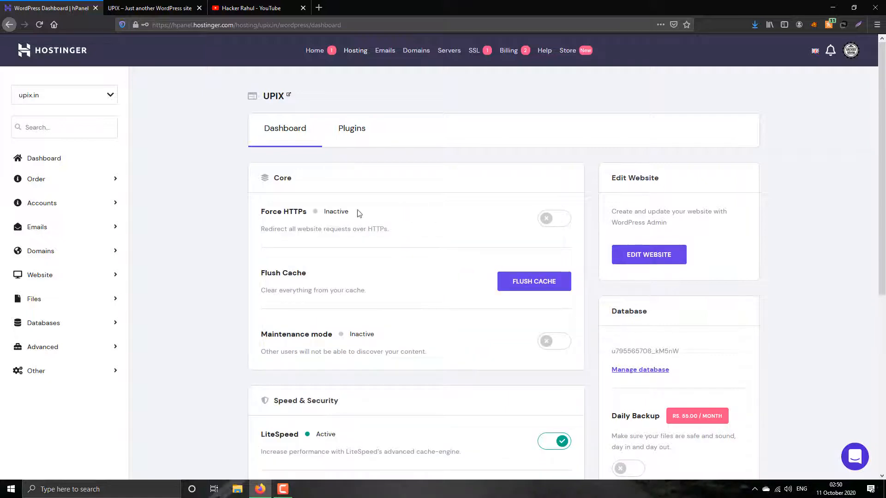
{"action": "scroll", "coordinate": [323, 330], "scroll_direction": "down", "scroll_amount": 2}
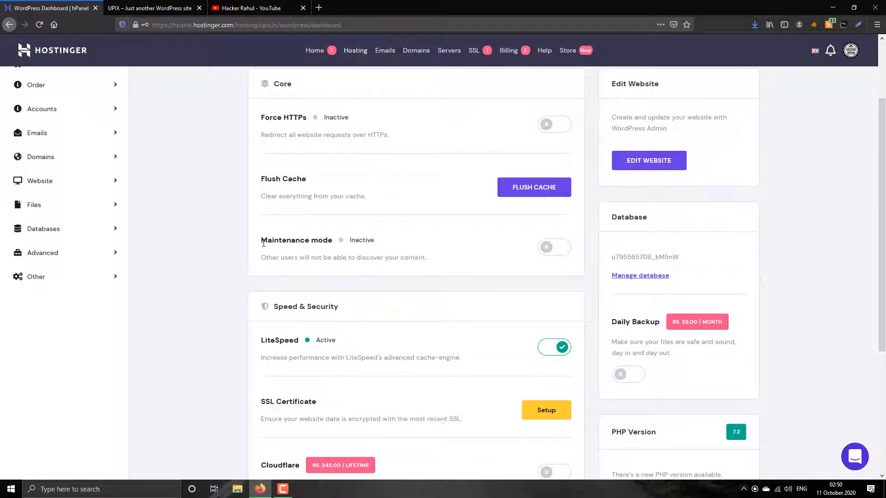
{"action": "scroll", "coordinate": [478, 283], "scroll_direction": "down", "scroll_amount": 4}
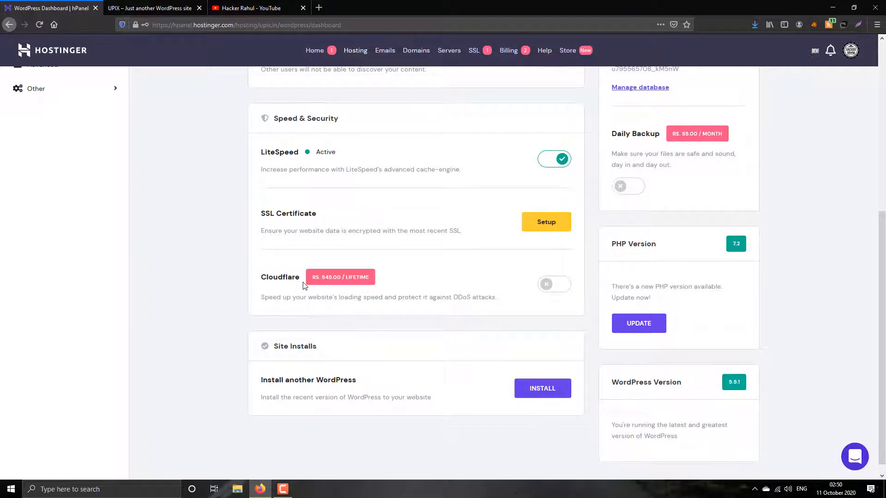
{"action": "scroll", "coordinate": [490, 288], "scroll_direction": "up", "scroll_amount": 6}
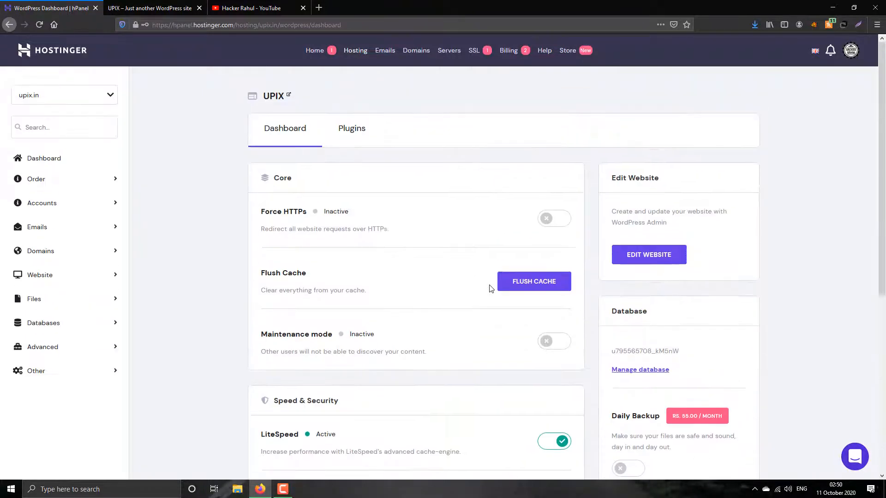
Review the installed plugins list, then switch to the live UPIX site tab.
{"action": "left_click", "coordinate": [348, 133]}
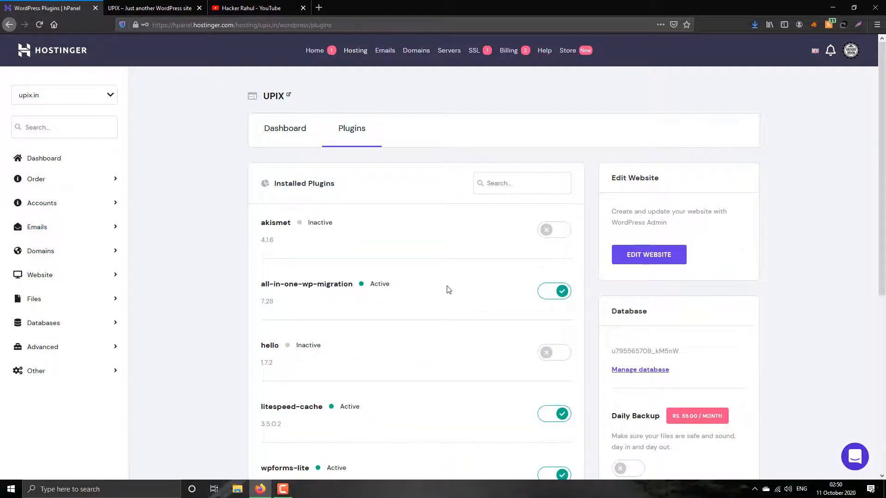
{"action": "scroll", "coordinate": [446, 290], "scroll_direction": "down", "scroll_amount": 3}
{"action": "scroll", "coordinate": [406, 355], "scroll_direction": "up", "scroll_amount": 3}
{"action": "left_click", "coordinate": [150, 7]}
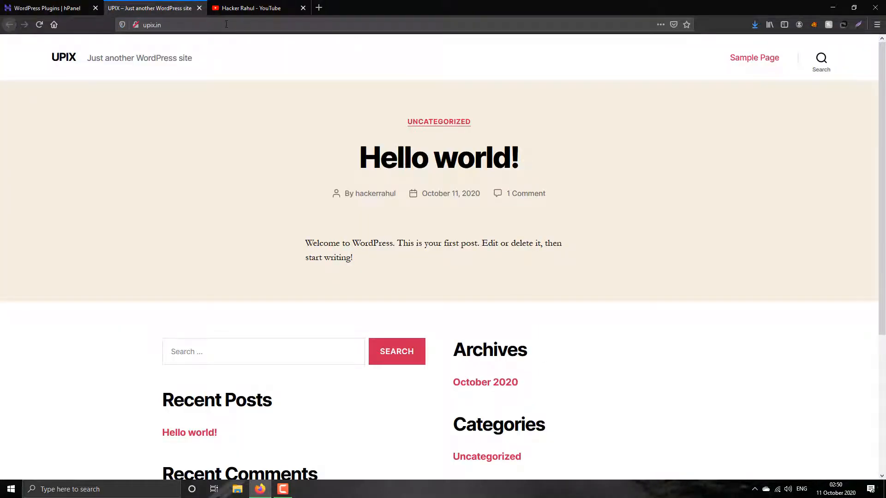
{"action": "key", "text": "F5"}
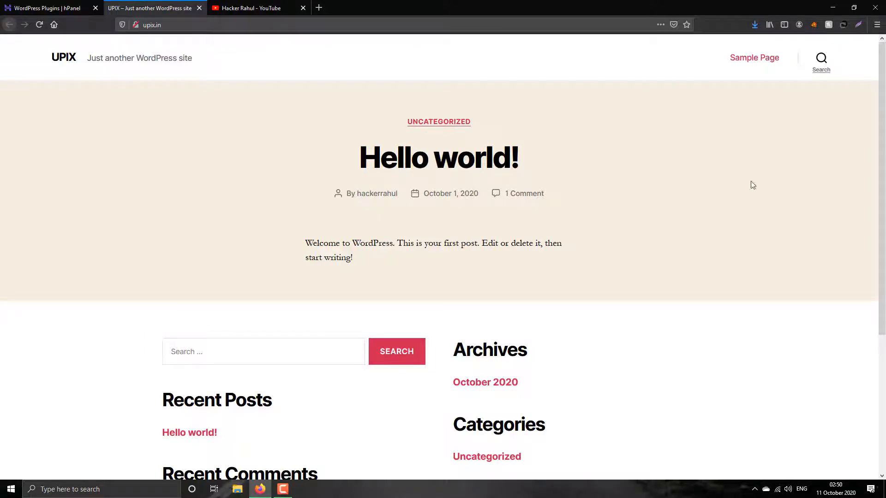
{"action": "scroll", "coordinate": [666, 362], "scroll_direction": "down", "scroll_amount": 5}
{"action": "scroll", "coordinate": [667, 364], "scroll_direction": "up", "scroll_amount": 5}
{"action": "left_click", "coordinate": [754, 60]}
{"action": "scroll", "coordinate": [319, 305], "scroll_direction": "down", "scroll_amount": 5}
{"action": "scroll", "coordinate": [319, 304], "scroll_direction": "up", "scroll_amount": 5}
{"action": "left_click", "coordinate": [819, 56]}
{"action": "left_click", "coordinate": [495, 192]}
{"action": "left_click", "coordinate": [72, 60]}
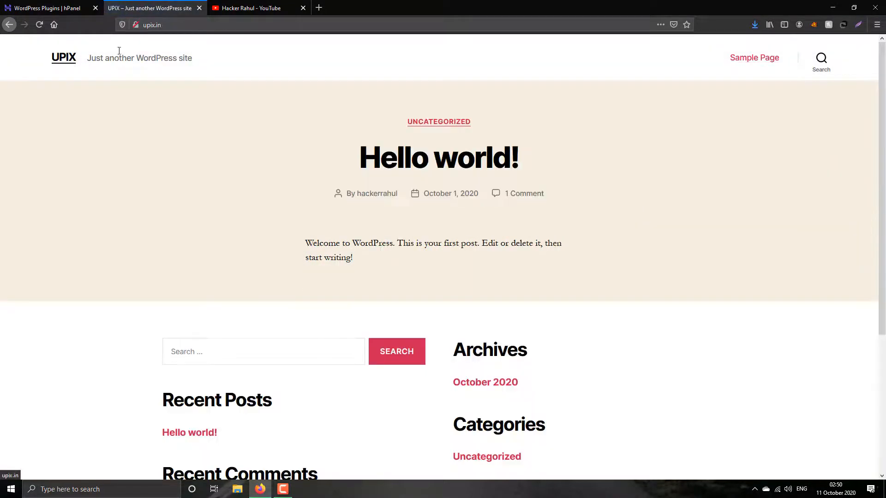
{"action": "left_click", "coordinate": [188, 24]}
{"action": "left_click", "coordinate": [188, 23]}
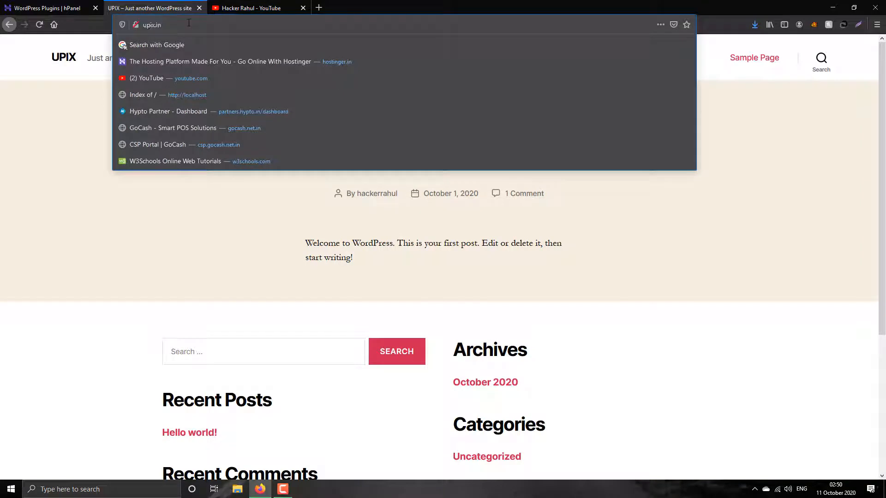
Load upix.in/wp-admin and enter the administrator username, correcting an extra letter.
{"action": "type", "text": "/wp"}
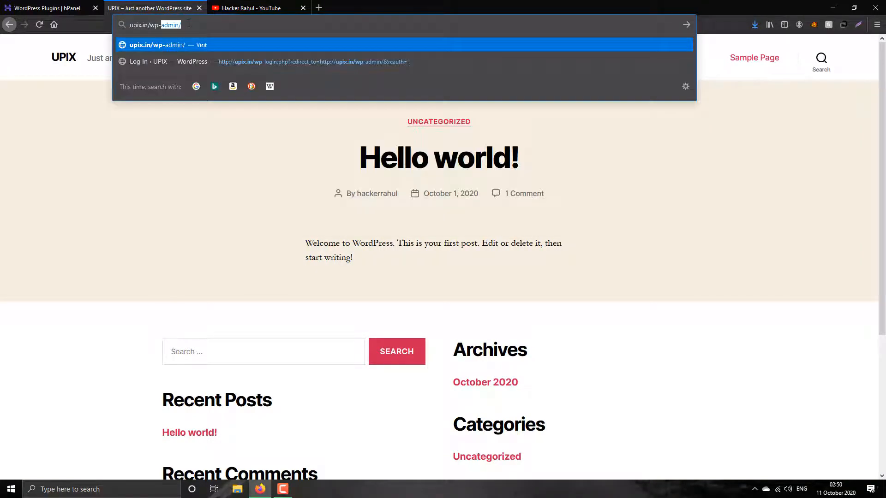
{"action": "type", "text": "-"}
{"action": "key", "text": "Return"}
{"action": "left_click", "coordinate": [418, 193]}
{"action": "type", "text": "hackerrahulk"}
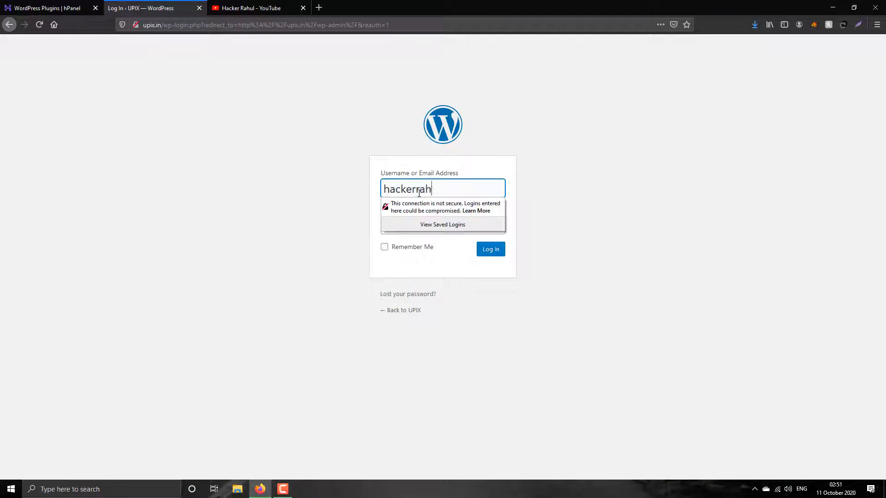
{"action": "key", "text": "Tab"}
{"action": "key", "text": "shift+Tab"}
{"action": "key", "text": "Right"}
{"action": "key", "text": "BackSpace"}
Enter the password, log in, and decline the browser's save-login prompt.
{"action": "key", "text": "Tab"}
{"action": "type", "text": "*"}
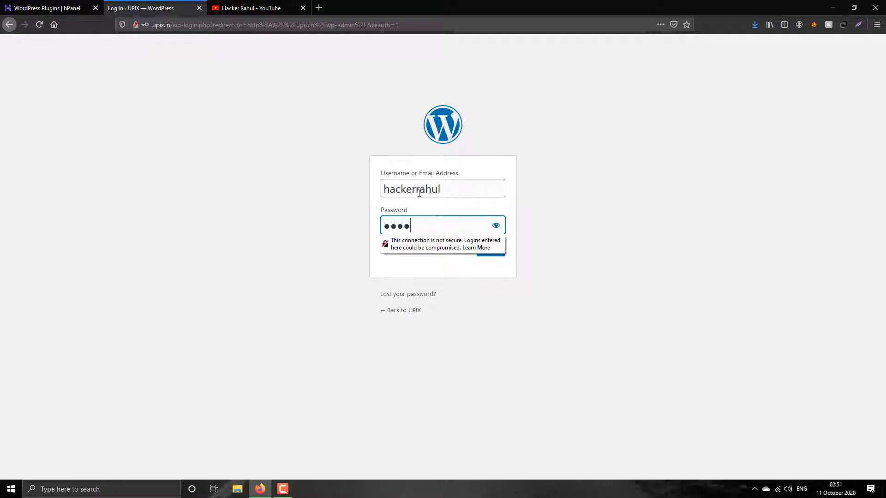
{"action": "type", "text": "*"}
{"action": "key", "text": "Return"}
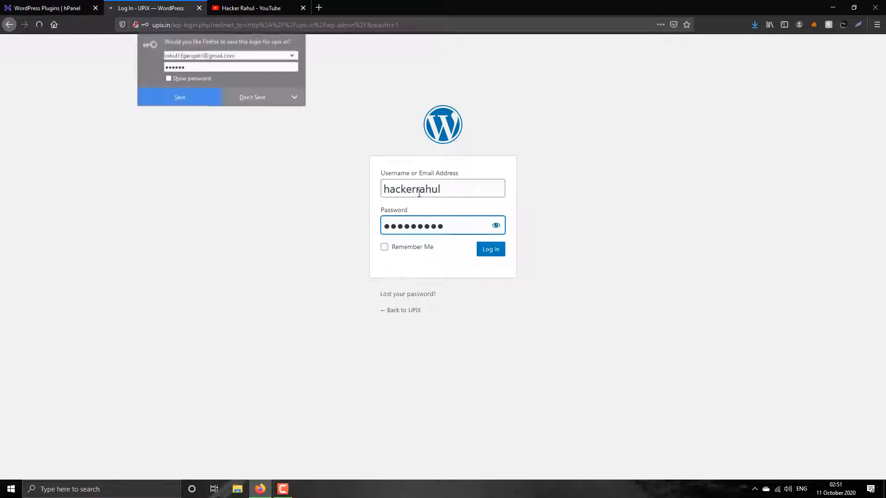
{"action": "left_click", "coordinate": [257, 98]}
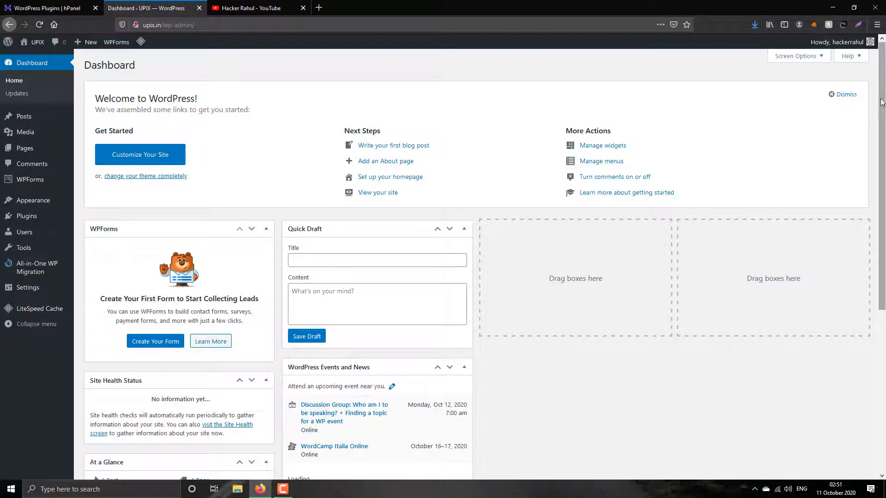
Dismiss the welcome panel and install the Zakra theme from the Popular themes list.
{"action": "left_click", "coordinate": [845, 94]}
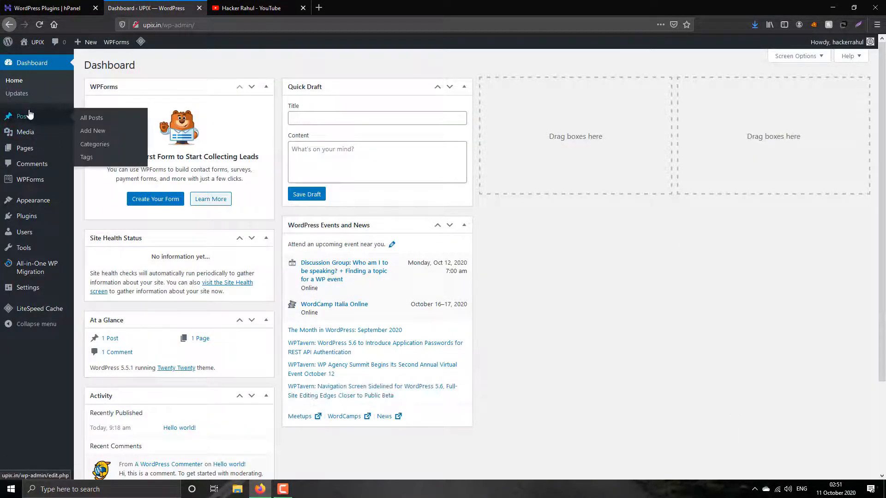
{"action": "mouse_move", "coordinate": [41, 201]}
{"action": "left_click", "coordinate": [88, 203]}
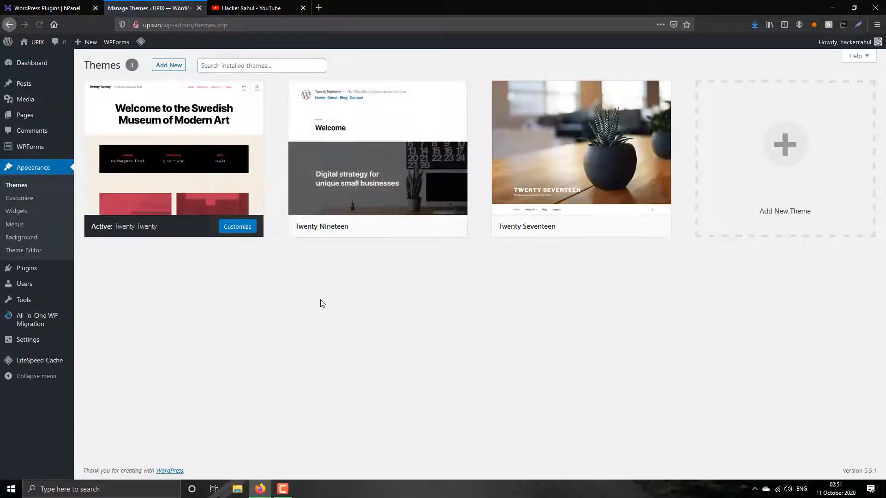
{"action": "left_click", "coordinate": [760, 181]}
{"action": "left_click", "coordinate": [168, 91]}
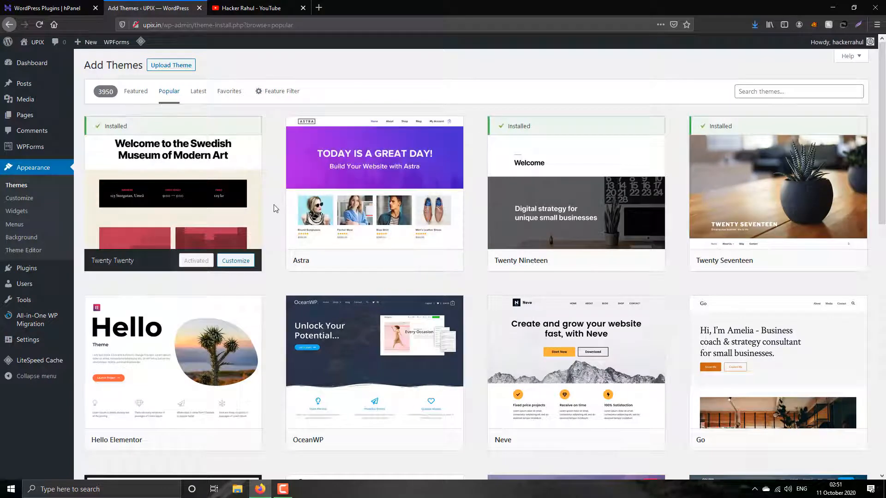
{"action": "scroll", "coordinate": [275, 209], "scroll_direction": "down", "scroll_amount": 8}
{"action": "left_click", "coordinate": [815, 424]}
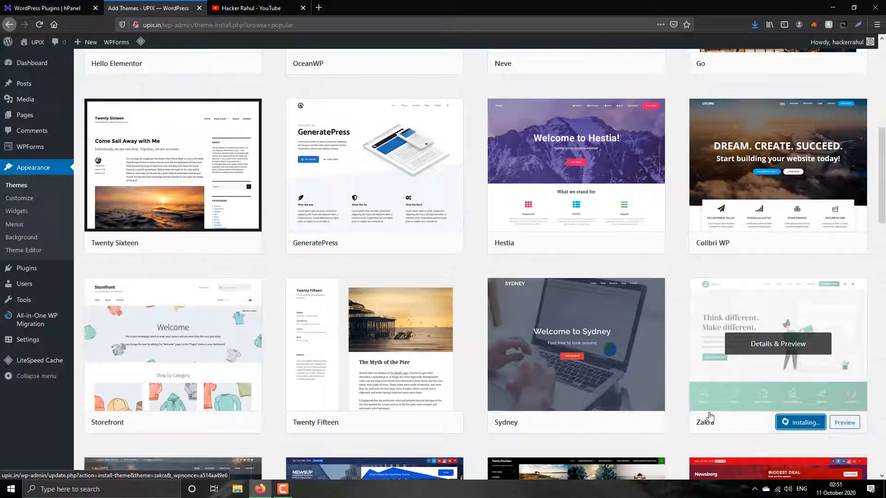
{"action": "scroll", "coordinate": [674, 371], "scroll_direction": "down", "scroll_amount": 2}
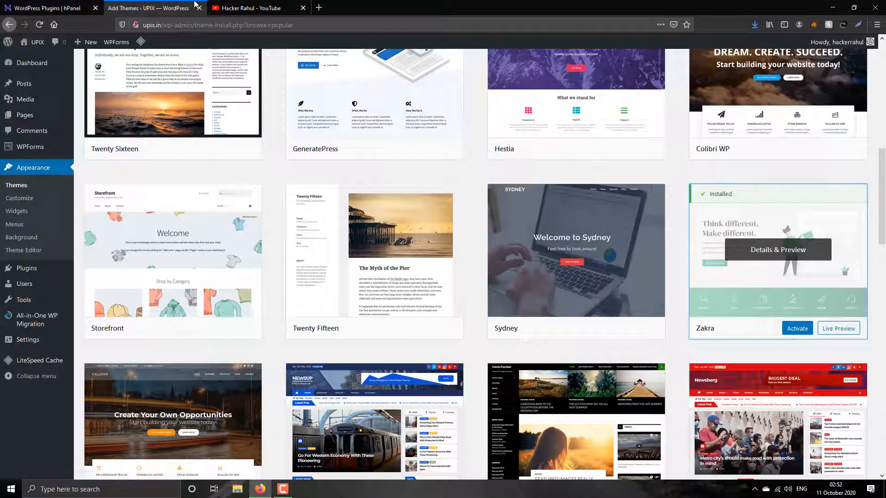
{"action": "left_click", "coordinate": [319, 8]}
Load the upix.in front page in a new browser tab.
{"action": "left_click", "coordinate": [303, 8]}
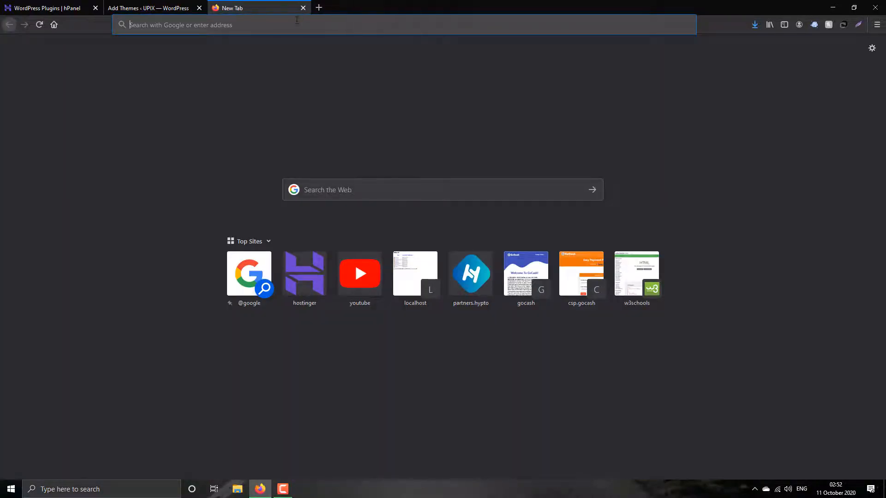
{"action": "left_click", "coordinate": [297, 20]}
{"action": "type", "text": "upix.in/"}
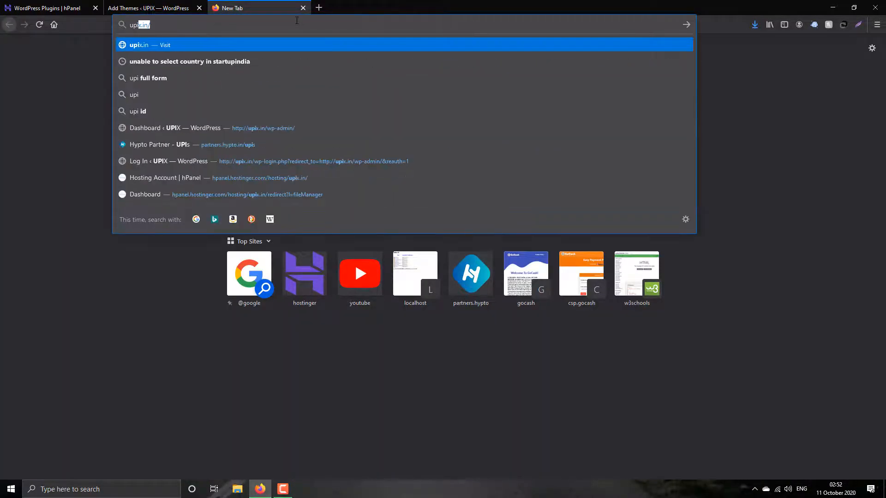
{"action": "key", "text": "Return"}
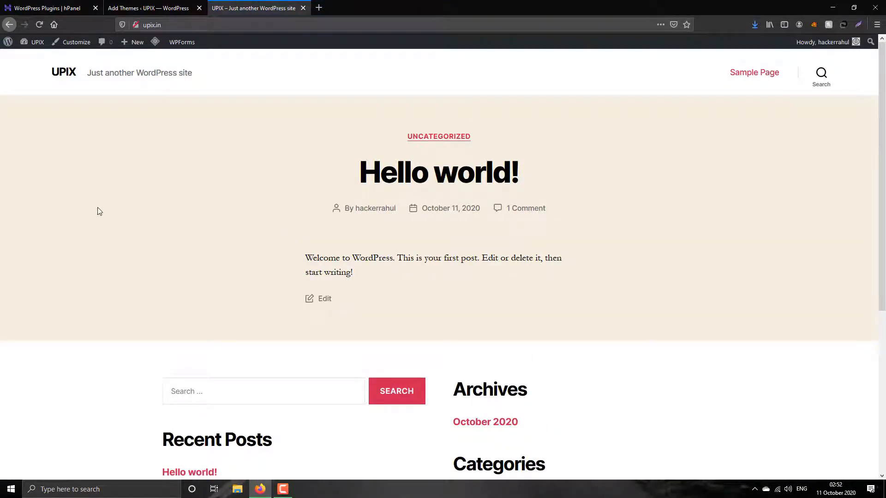
Activate Zakra, close the theme details, and reload upix.in to see the new theme.
{"action": "left_click", "coordinate": [148, 8]}
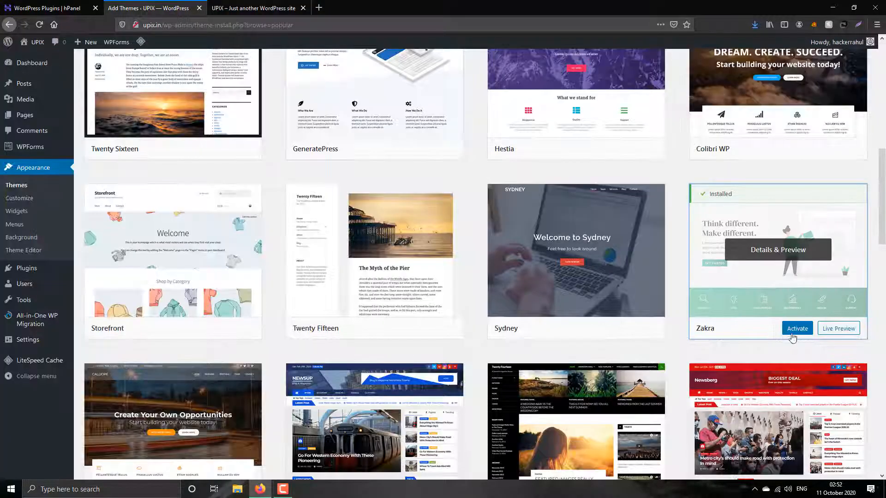
{"action": "left_click", "coordinate": [795, 329]}
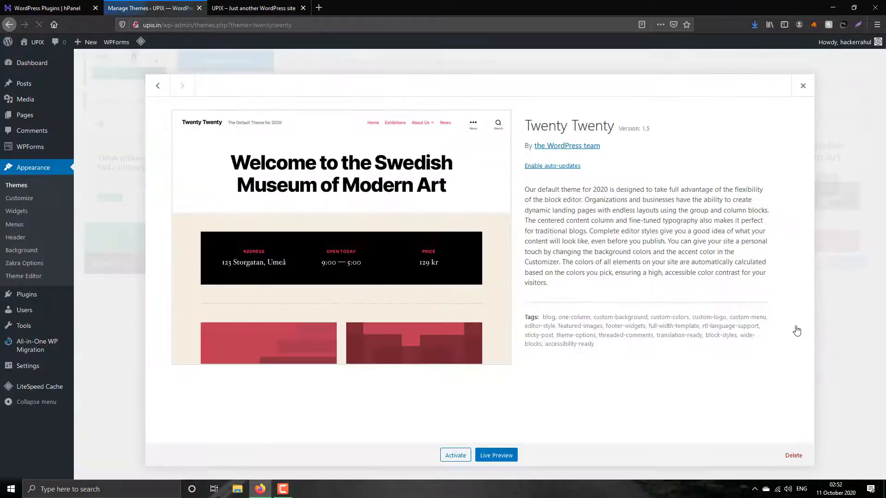
{"action": "left_click", "coordinate": [802, 86]}
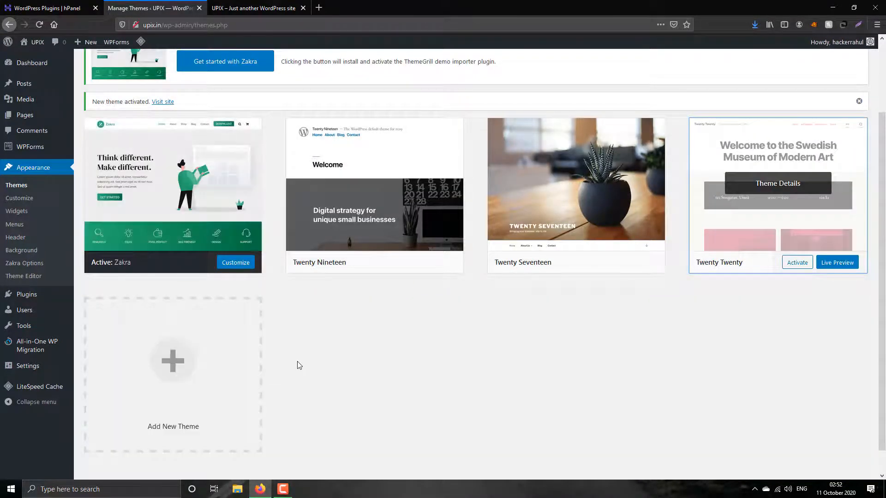
{"action": "key", "text": "ctrl+Tab"}
{"action": "key", "text": "F5"}
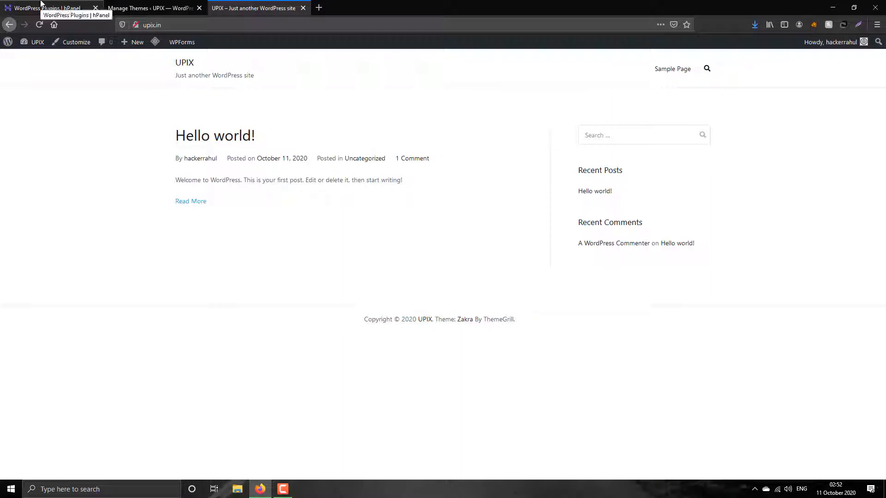
{"action": "left_click", "coordinate": [148, 8]}
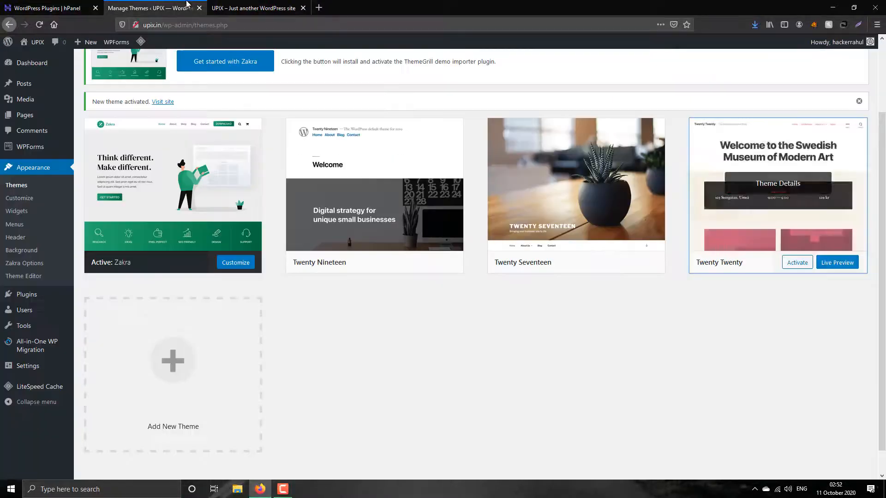
{"action": "mouse_move", "coordinate": [25, 92]}
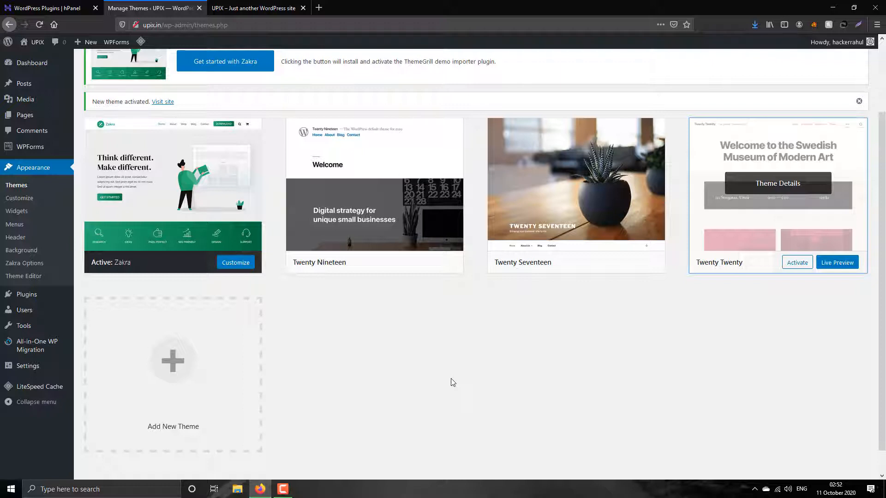
Delete the installed WordPress application from the Auto Installer.
{"action": "left_click", "coordinate": [73, 4]}
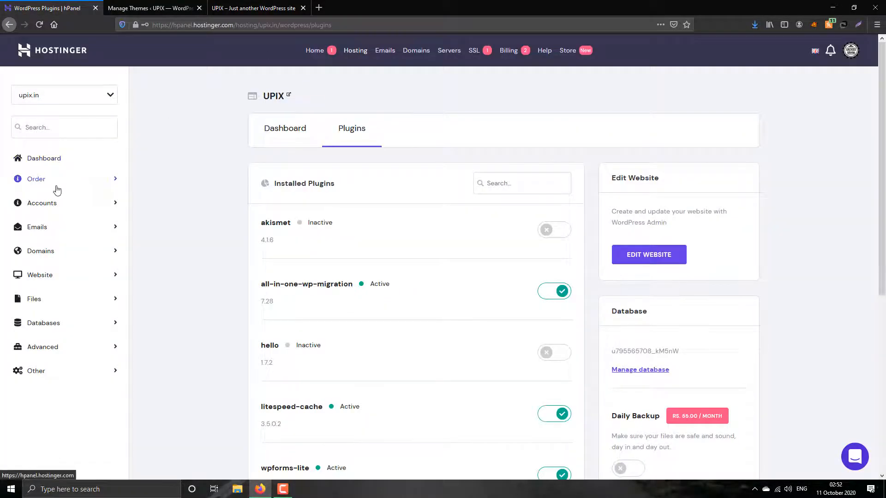
{"action": "left_click", "coordinate": [58, 160]}
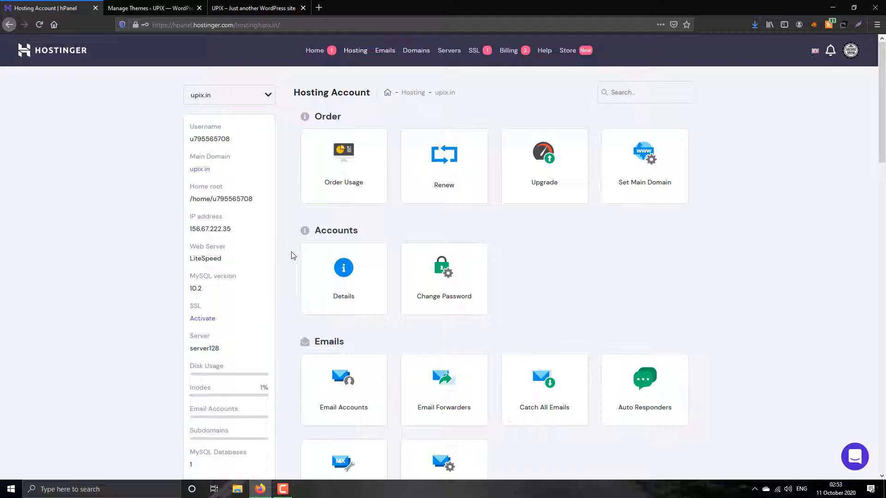
{"action": "scroll", "coordinate": [291, 255], "scroll_direction": "down", "scroll_amount": 5}
{"action": "scroll", "coordinate": [292, 255], "scroll_direction": "down", "scroll_amount": 5}
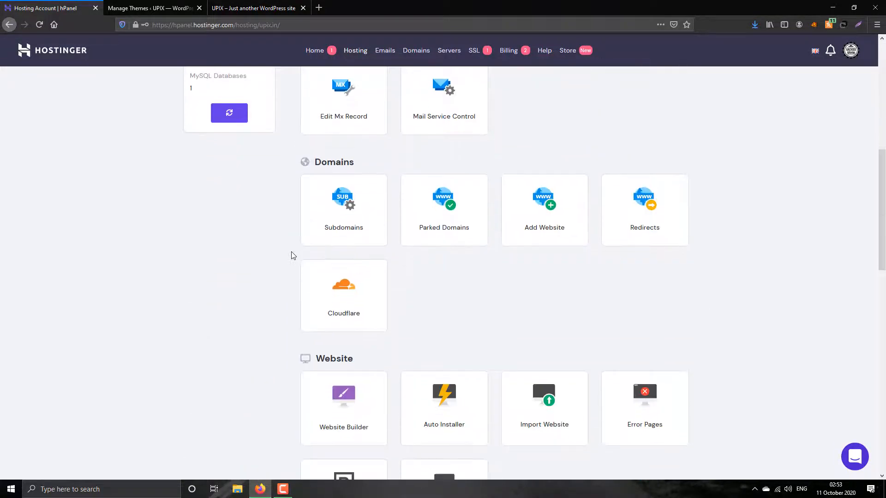
{"action": "scroll", "coordinate": [292, 255], "scroll_direction": "up", "scroll_amount": 6}
{"action": "scroll", "coordinate": [291, 255], "scroll_direction": "down", "scroll_amount": 2}
{"action": "scroll", "coordinate": [292, 256], "scroll_direction": "down", "scroll_amount": 4}
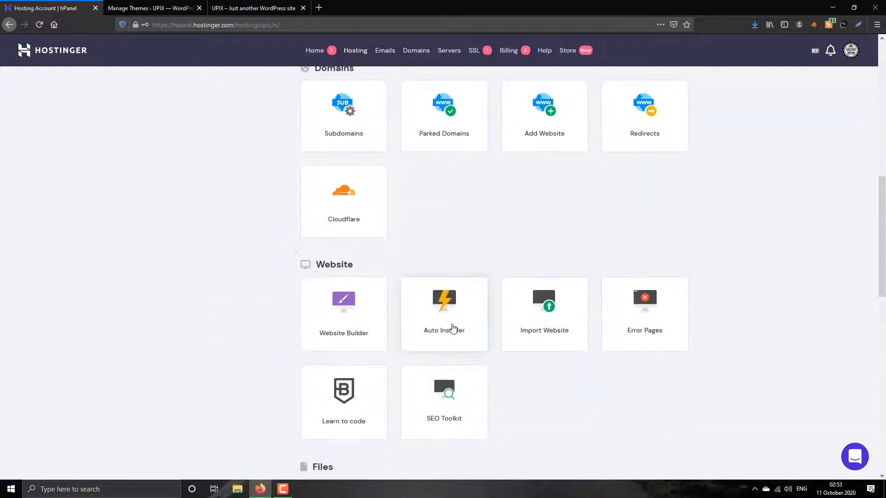
{"action": "left_click", "coordinate": [451, 328]}
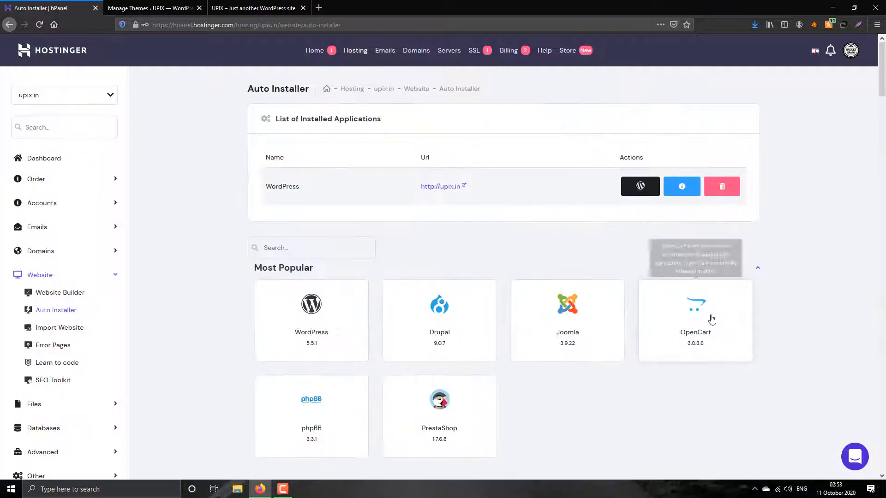
{"action": "left_click", "coordinate": [729, 192]}
{"action": "left_click", "coordinate": [512, 112]}
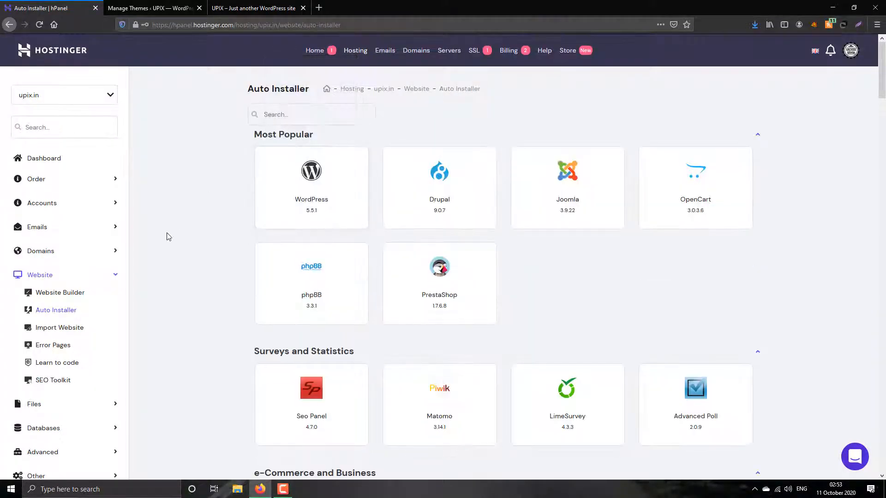
Delete the site's MySQL database, then open the File Manager.
{"action": "left_click", "coordinate": [53, 160]}
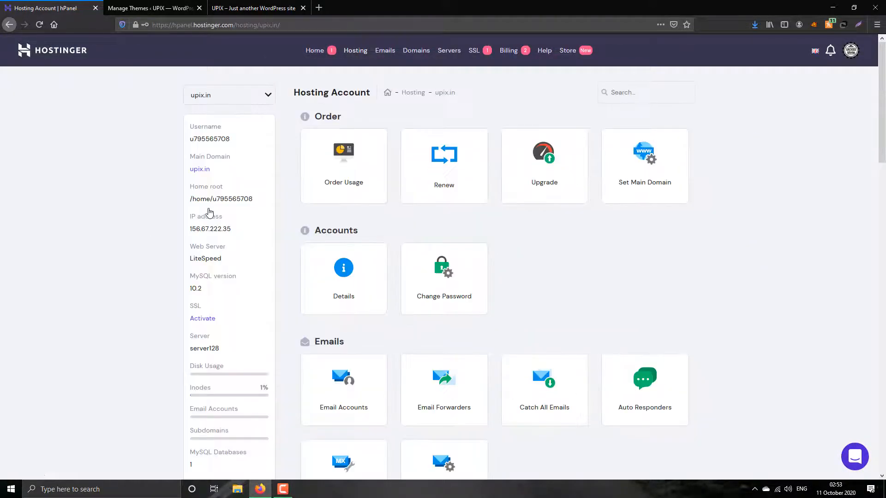
{"action": "scroll", "coordinate": [281, 296], "scroll_direction": "down", "scroll_amount": 10}
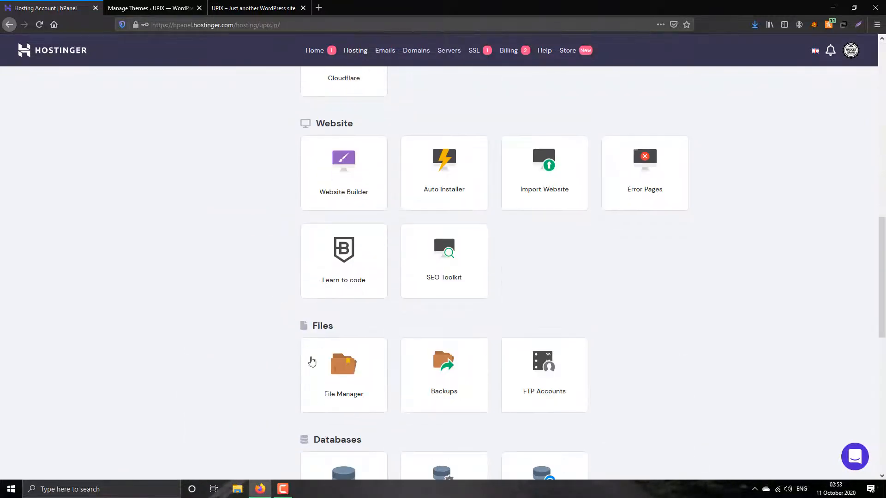
{"action": "scroll", "coordinate": [342, 381], "scroll_direction": "down", "scroll_amount": 4}
{"action": "left_click", "coordinate": [348, 306]}
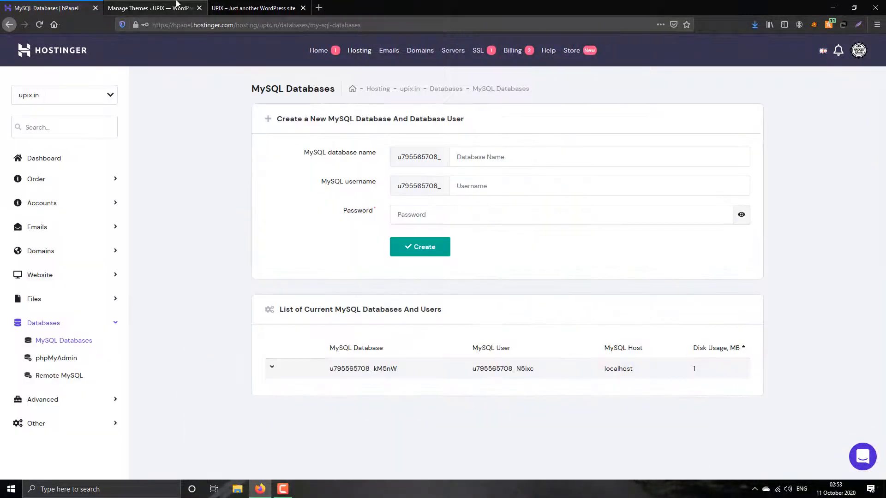
{"action": "left_click", "coordinate": [360, 369]}
{"action": "left_click", "coordinate": [711, 396]}
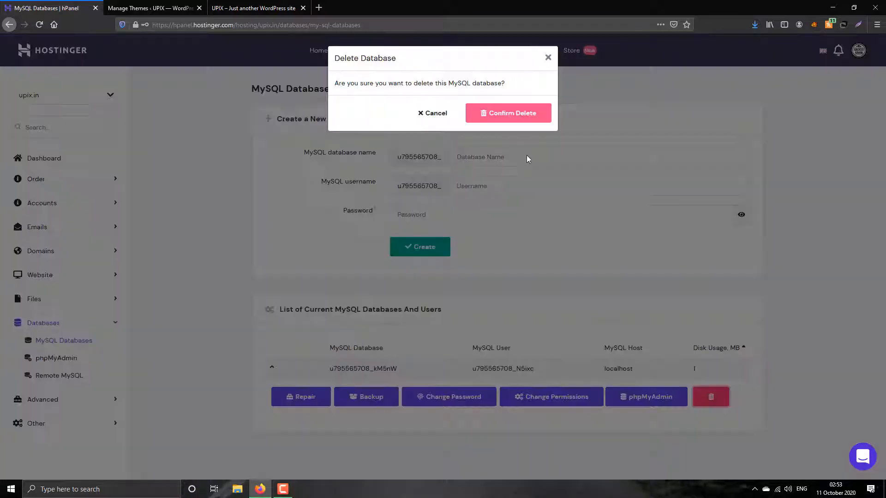
{"action": "left_click", "coordinate": [508, 113]}
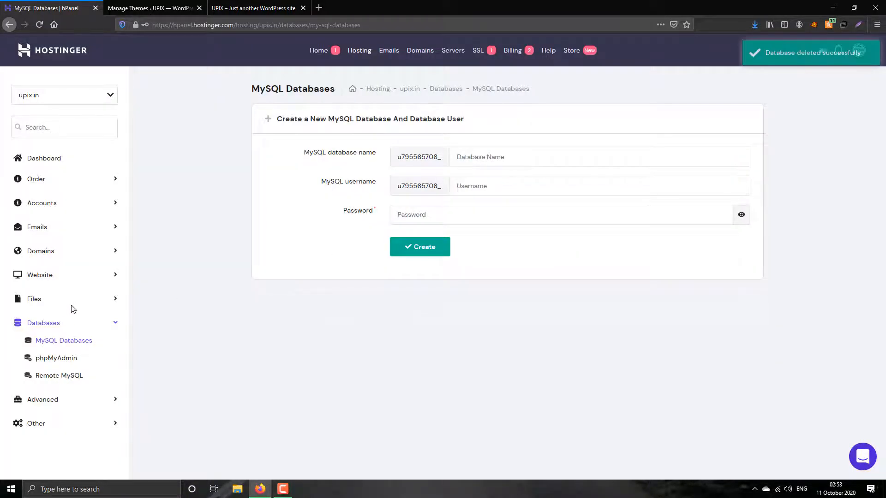
{"action": "left_click", "coordinate": [66, 308]}
{"action": "left_click", "coordinate": [55, 316]}
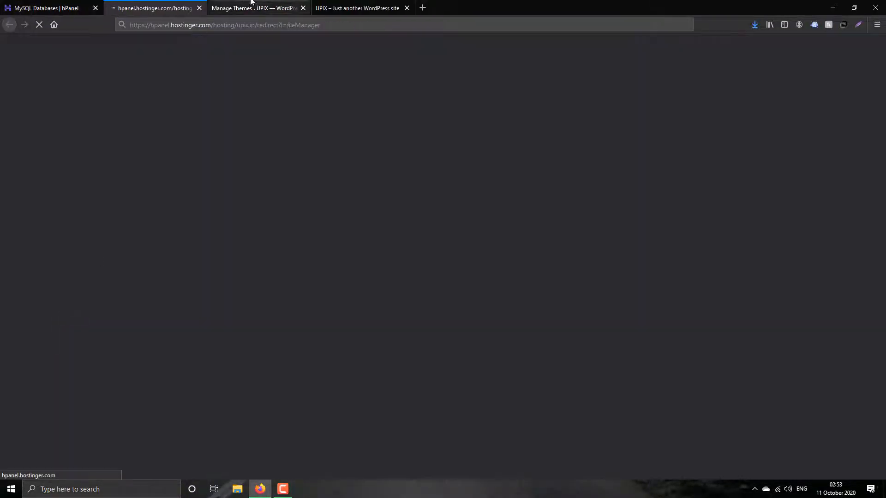
Close the old tabs and load upix.in in a fresh browser tab.
{"action": "left_click", "coordinate": [303, 8]}
{"action": "left_click", "coordinate": [303, 8]}
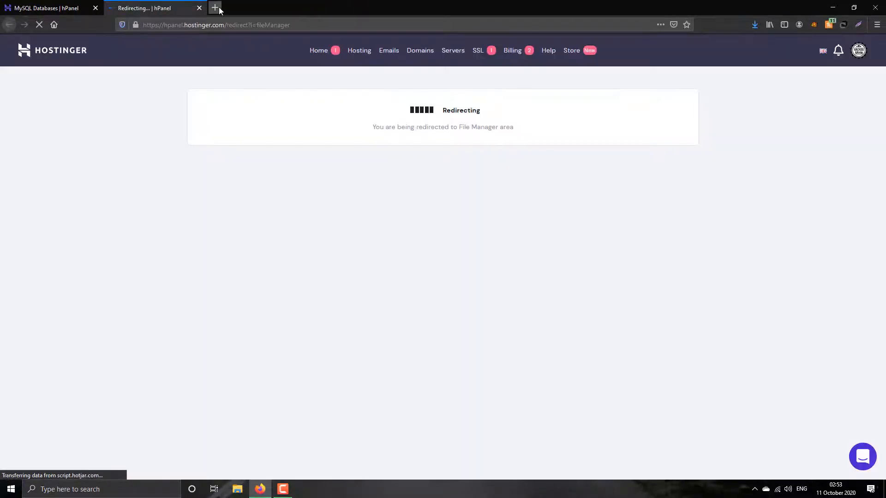
{"action": "left_click", "coordinate": [219, 8]}
{"action": "left_click", "coordinate": [232, 25]}
{"action": "type", "text": "upix.in/"}
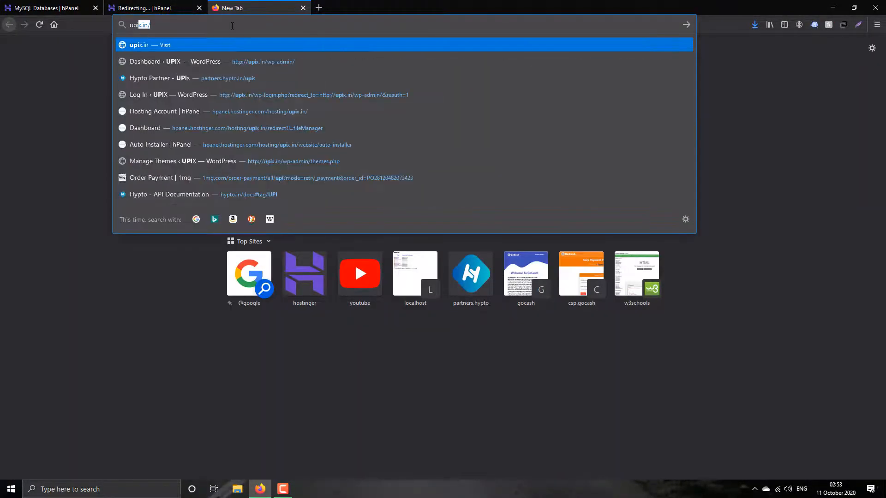
{"action": "key", "text": "Return"}
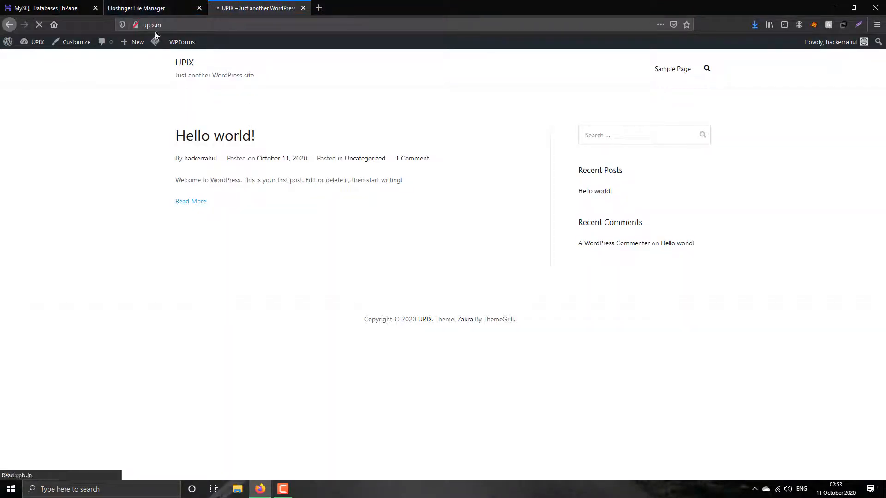
Delete all 23 items inside the public_html folder.
{"action": "left_click", "coordinate": [136, 7]}
{"action": "double_click", "coordinate": [413, 121]}
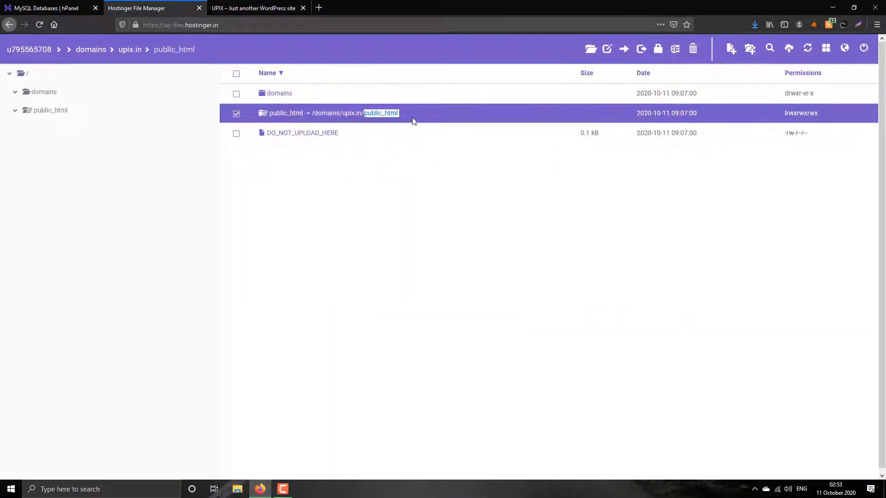
{"action": "left_click", "coordinate": [240, 74]}
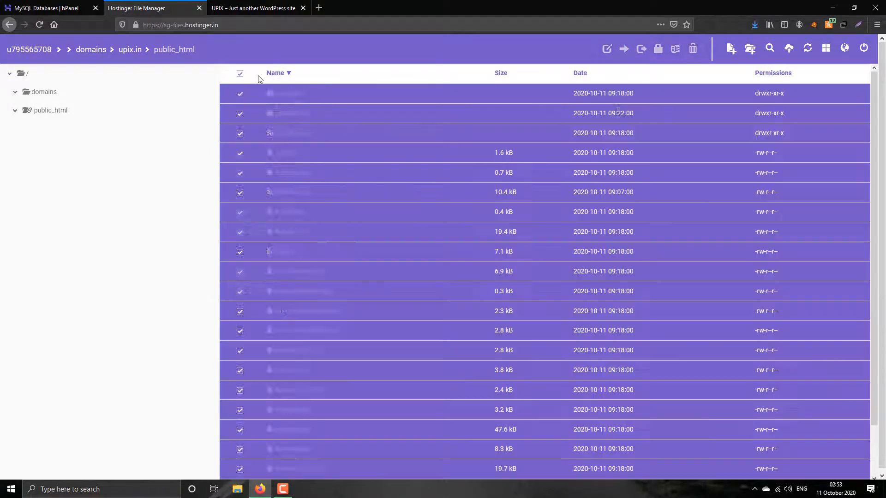
{"action": "left_click", "coordinate": [692, 49]}
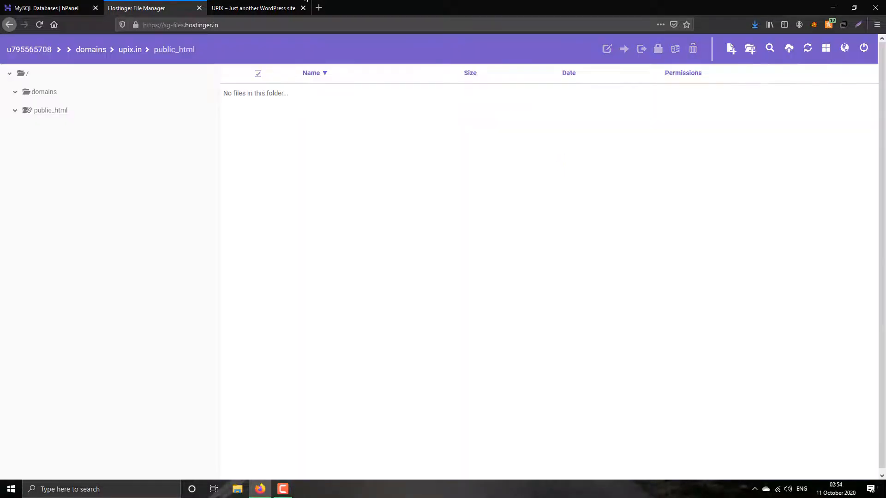
Reload upix.in to confirm it now shows an empty directory listing.
{"action": "left_click", "coordinate": [265, 8]}
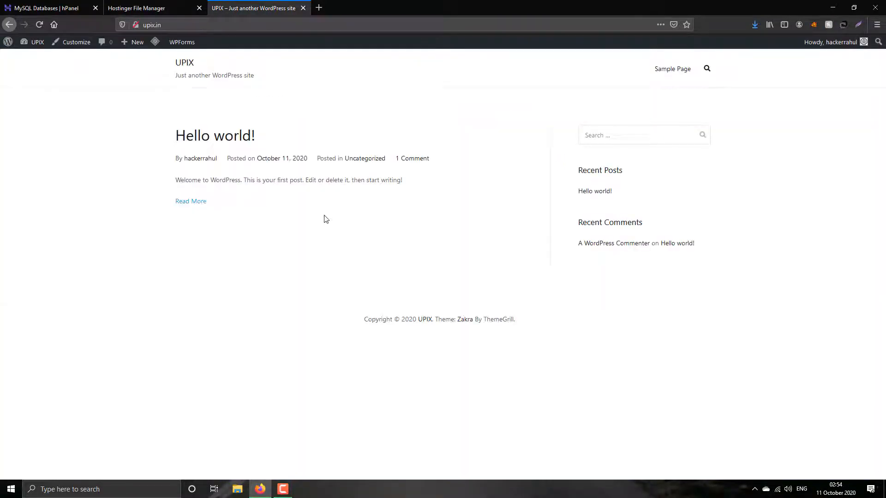
{"action": "key", "text": "F5"}
{"action": "left_click_drag", "start_coordinate": [3, 52], "coordinate": [89, 49]}
{"action": "left_click", "coordinate": [164, 74]}
{"action": "left_click", "coordinate": [159, 5]}
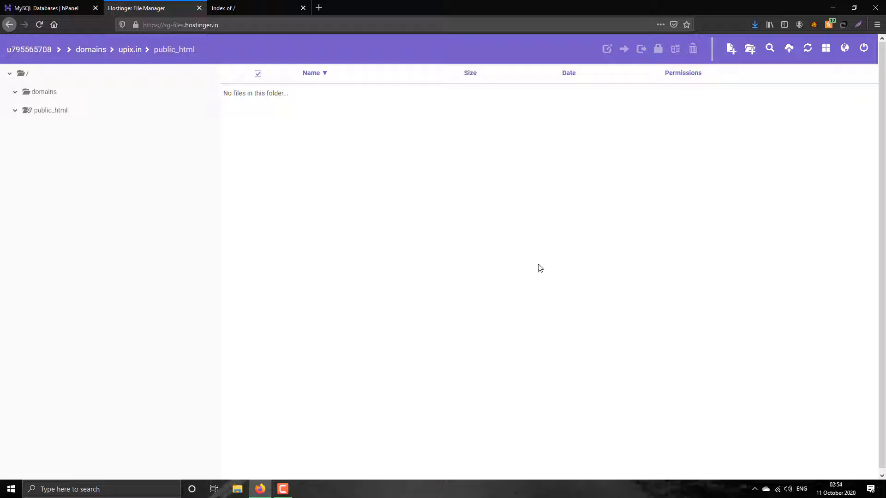
Upload geek.zip from the Desktop into public_html.
{"action": "left_click", "coordinate": [789, 49]}
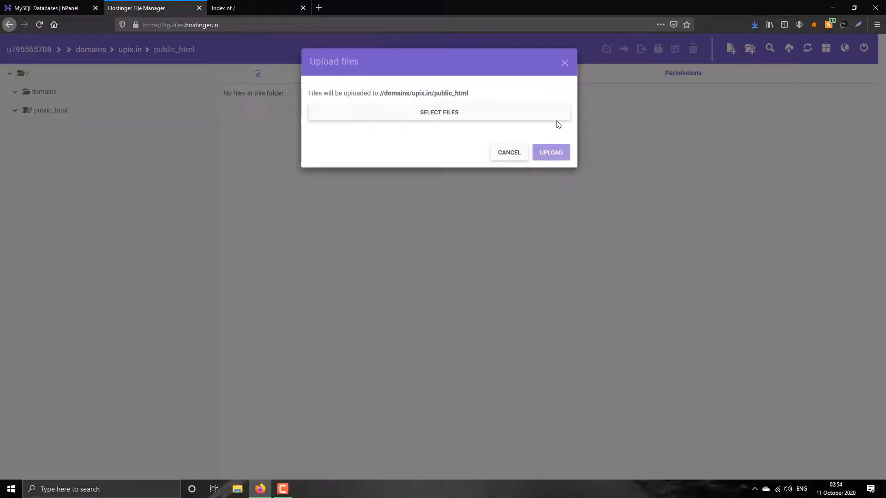
{"action": "left_click", "coordinate": [476, 115]}
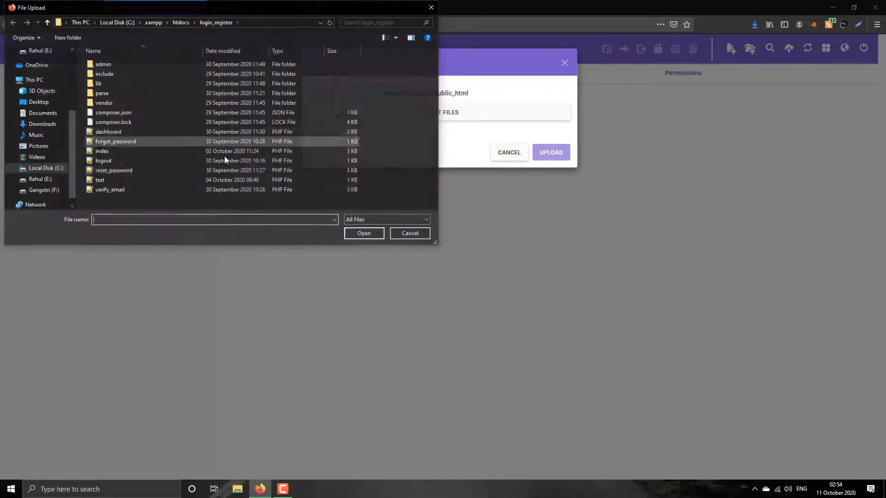
{"action": "left_click", "coordinate": [42, 103]}
{"action": "left_click", "coordinate": [200, 168]}
{"action": "double_click", "coordinate": [201, 171]}
{"action": "left_click", "coordinate": [549, 200]}
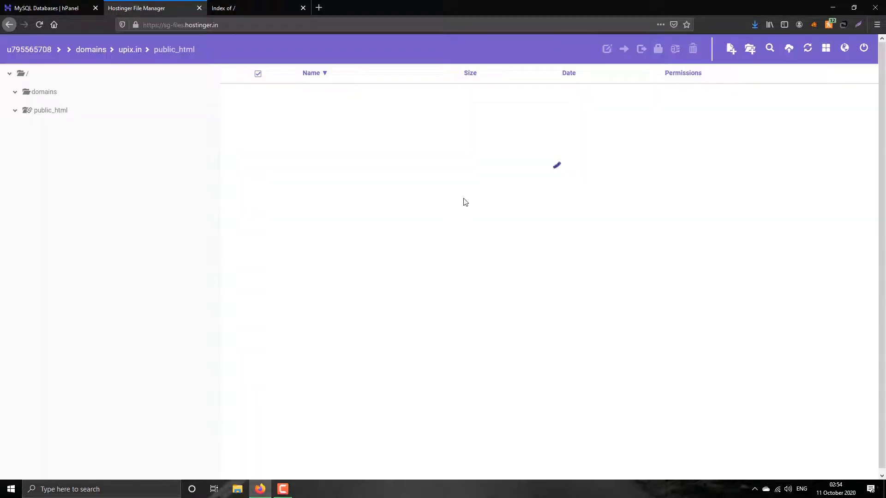
Open the extract options for geek.zip, keeping the target folder name geek.
{"action": "left_click", "coordinate": [374, 94]}
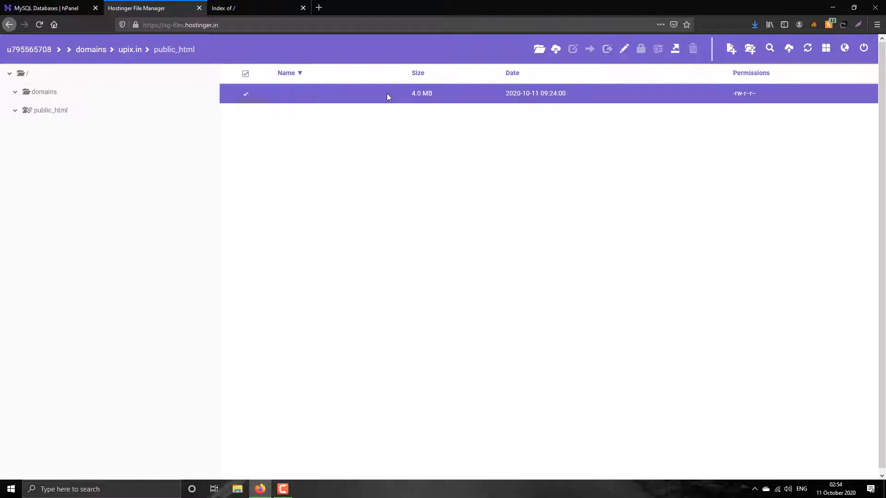
{"action": "left_click", "coordinate": [675, 49]}
{"action": "key", "text": "ctrl+a"}
{"action": "key", "text": "BackSpace"}
{"action": "key", "text": "ctrl+z"}
{"action": "key", "text": "End"}
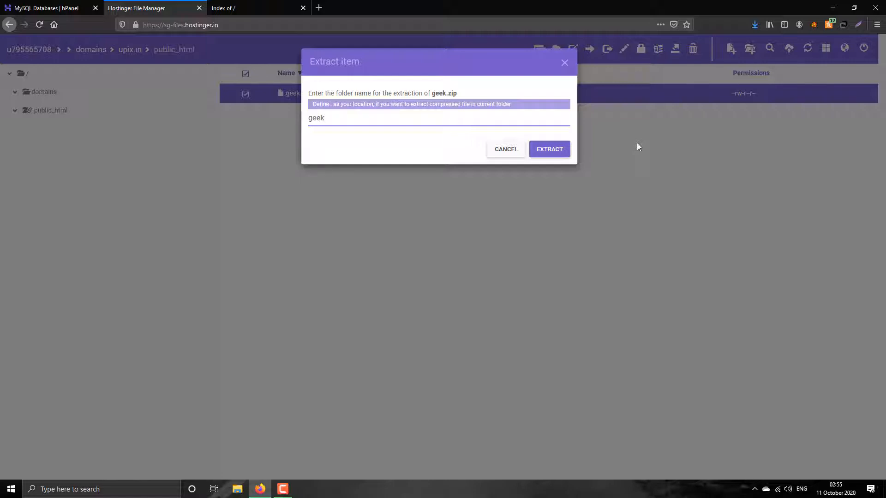
Extract geek.zip directly into public_html by setting the target folder to '.'.
{"action": "key", "text": "ctrl+a"}
{"action": "type", "text": "."}
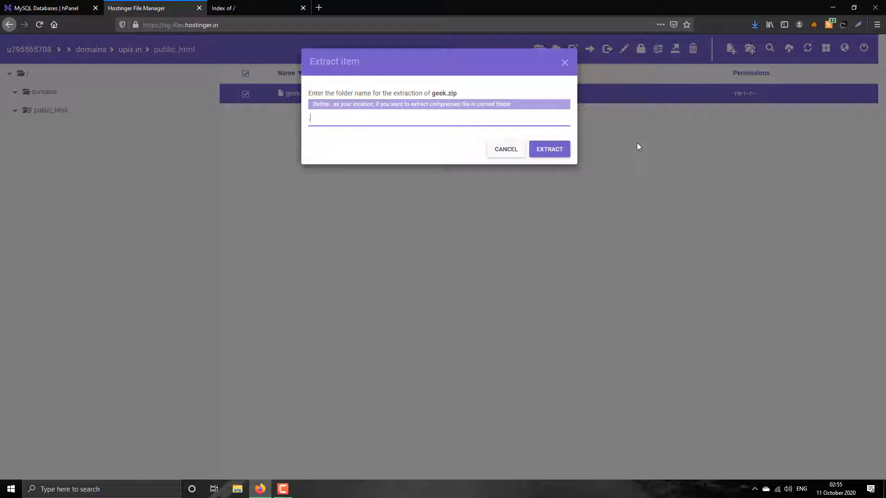
{"action": "left_click", "coordinate": [550, 152]}
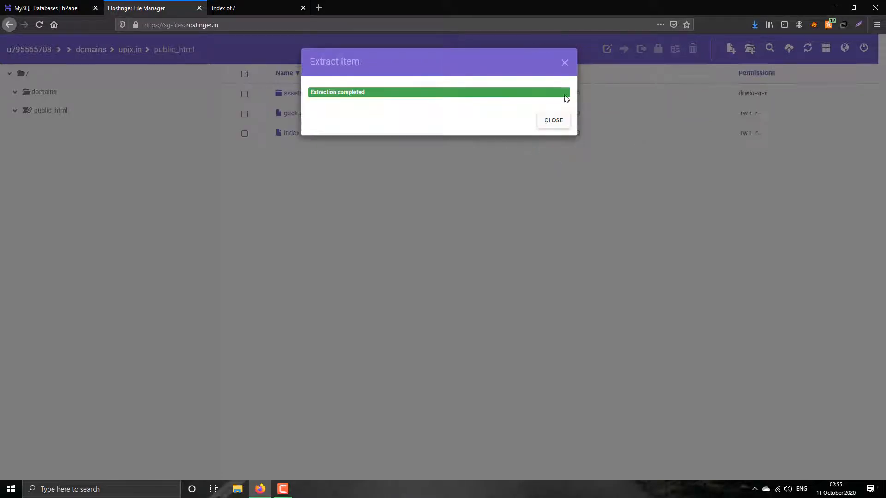
{"action": "left_click", "coordinate": [564, 63]}
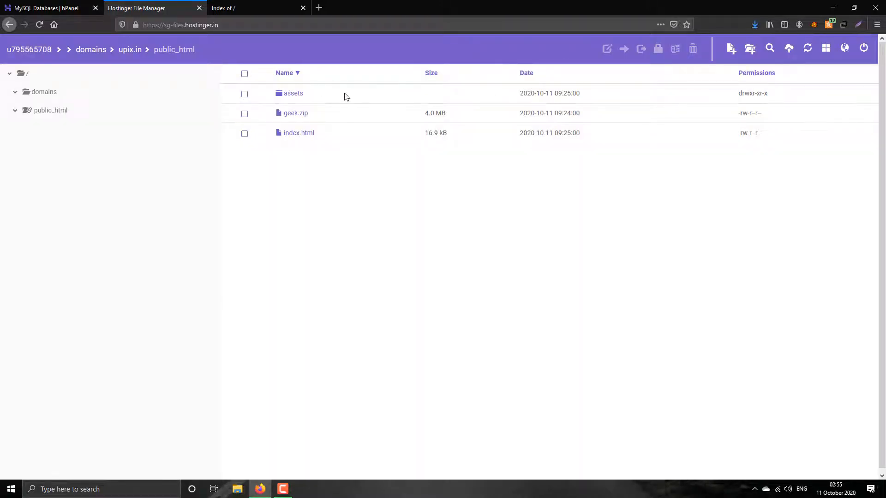
Delete the geek.zip archive from public_html.
{"action": "left_click", "coordinate": [367, 118]}
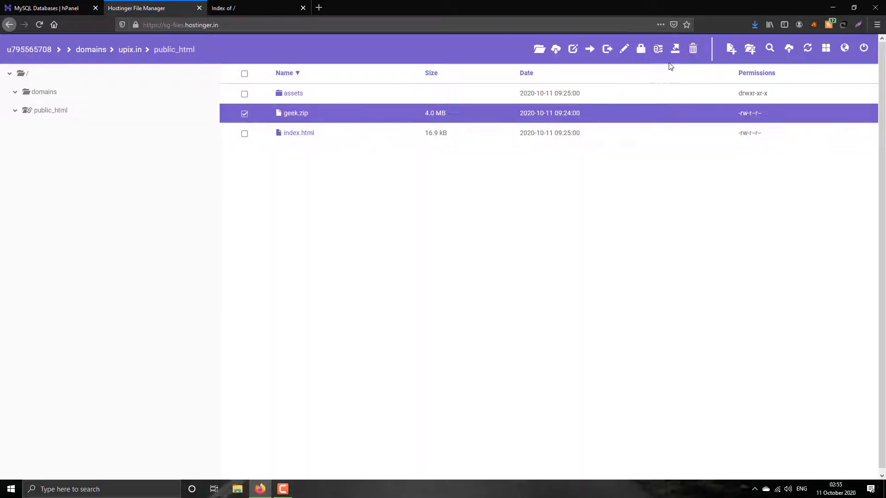
{"action": "left_click", "coordinate": [693, 49]}
{"action": "left_click", "coordinate": [549, 117]}
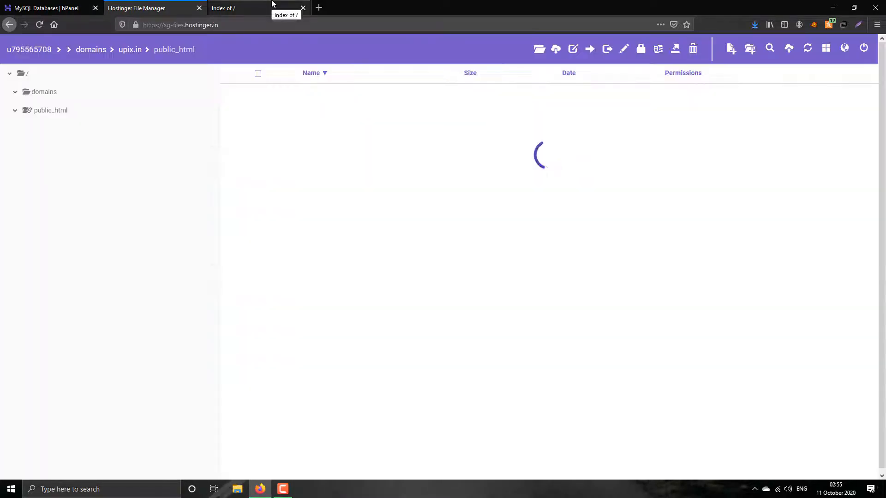
Reload upix.in to show the new portfolio site.
{"action": "left_click", "coordinate": [273, 7]}
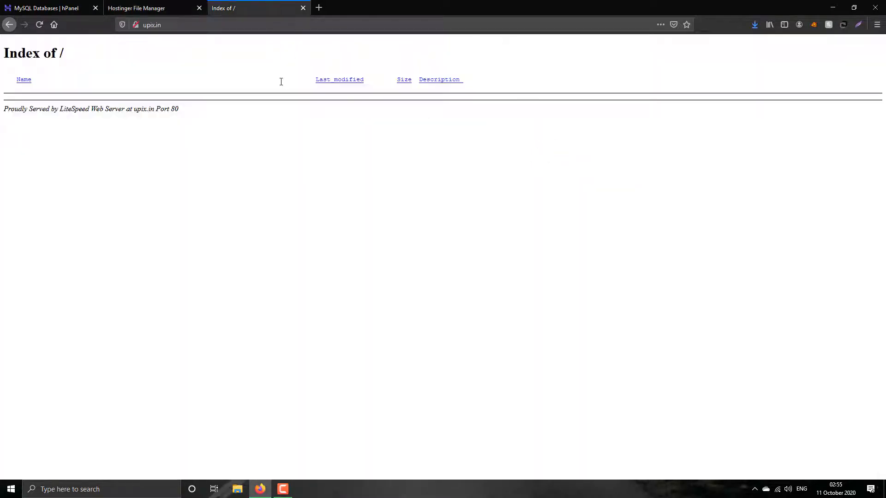
{"action": "key", "text": "F5"}
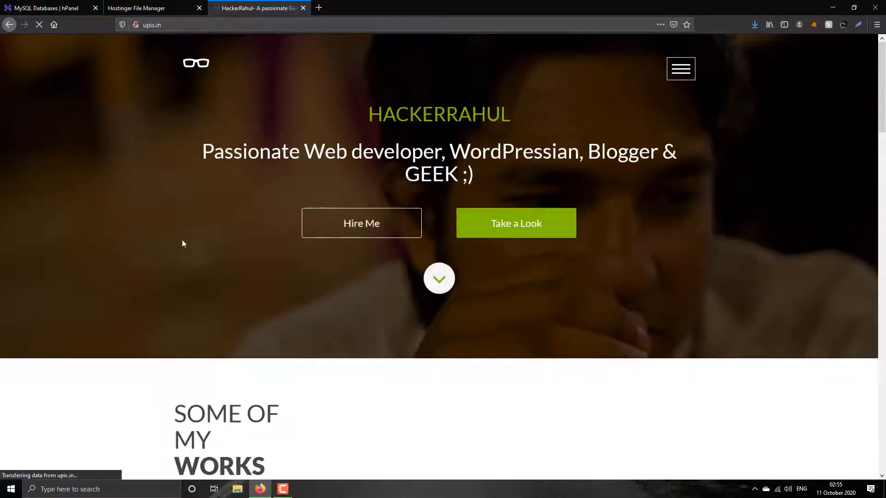
{"action": "scroll", "coordinate": [94, 226], "scroll_direction": "down", "scroll_amount": 7}
{"action": "scroll", "coordinate": [109, 174], "scroll_direction": "down", "scroll_amount": 8}
Scroll through the upix.in portfolio down to the contact footer and back to the top.
{"action": "scroll", "coordinate": [110, 174], "scroll_direction": "down", "scroll_amount": 10}
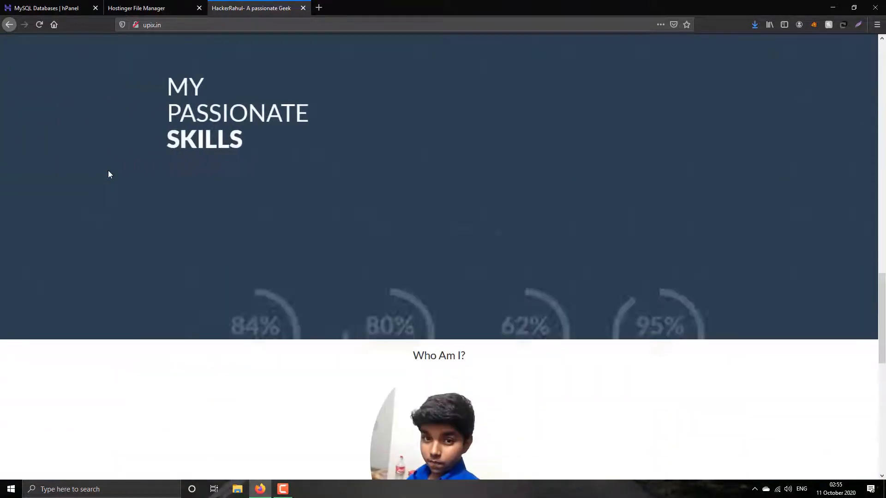
{"action": "scroll", "coordinate": [109, 173], "scroll_direction": "down", "scroll_amount": 10}
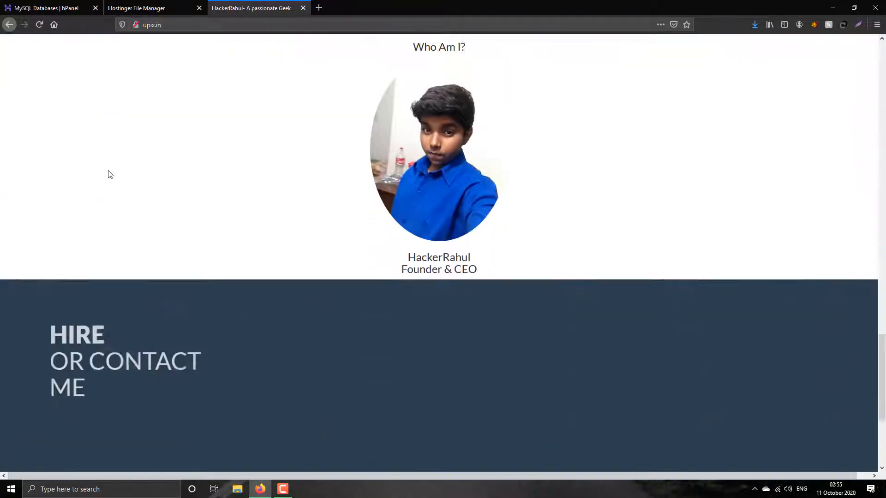
{"action": "scroll", "coordinate": [108, 170], "scroll_direction": "up", "scroll_amount": 8}
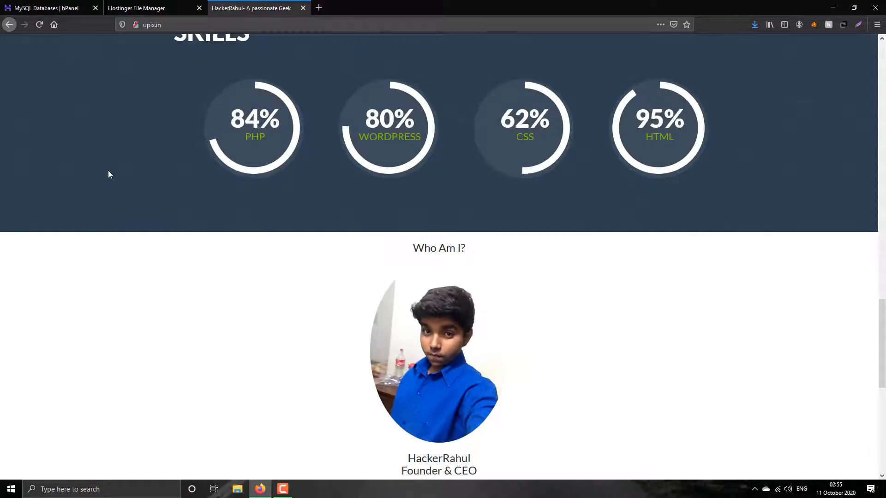
{"action": "scroll", "coordinate": [108, 170], "scroll_direction": "down", "scroll_amount": 9}
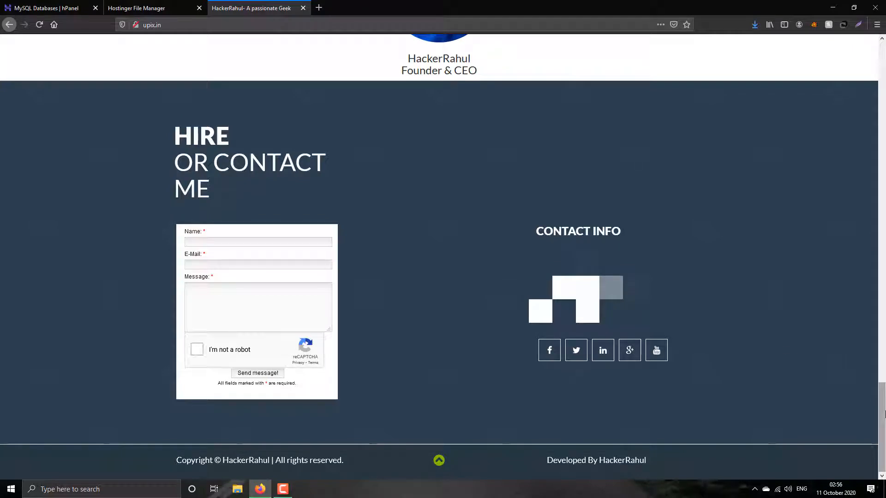
{"action": "left_click_drag", "start_coordinate": [884, 414], "coordinate": [885, 69]}
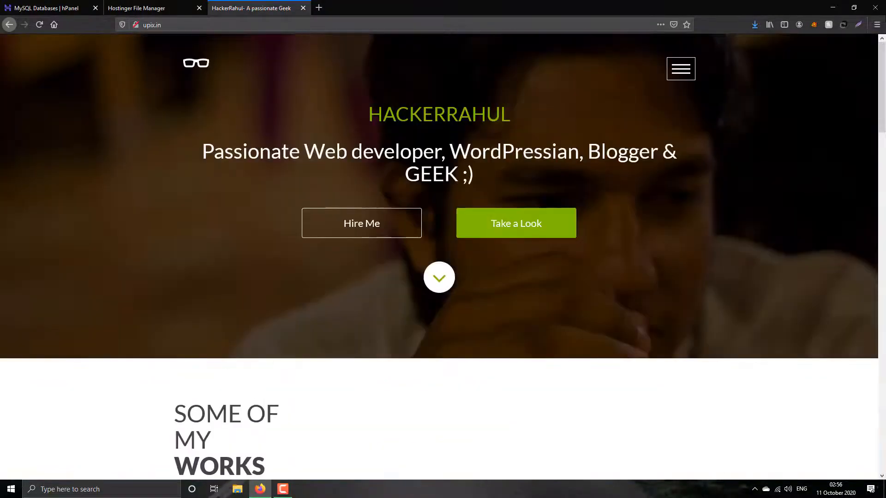
Open and close the site's side navigation menu, then return to the File Manager.
{"action": "left_click", "coordinate": [681, 70]}
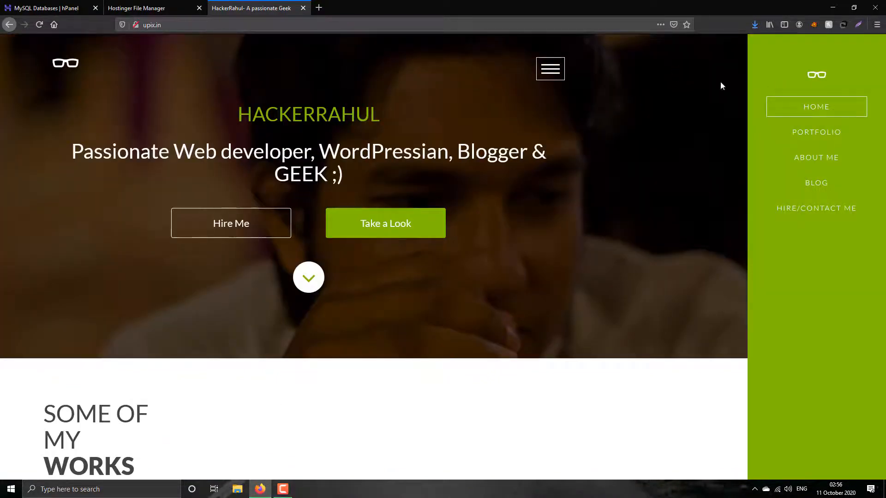
{"action": "left_click", "coordinate": [550, 70]}
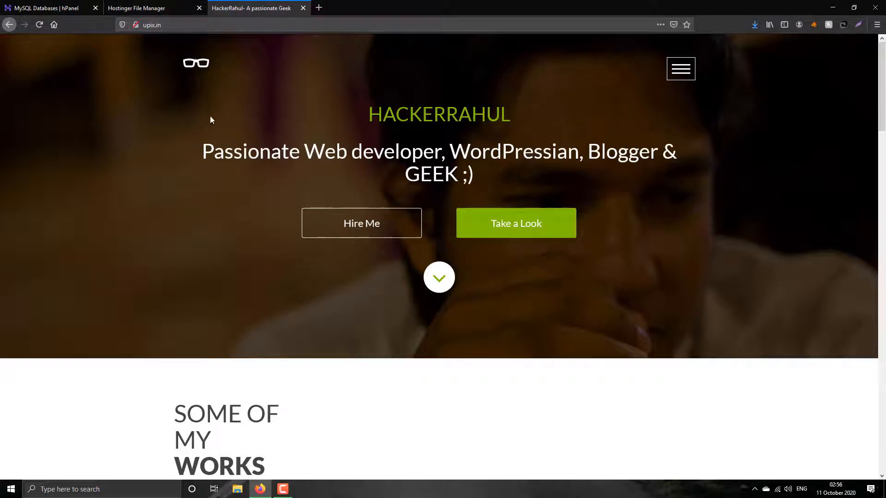
{"action": "left_click", "coordinate": [175, 7]}
Create a MySQL database and user both named root, with a password.
{"action": "left_click", "coordinate": [70, 4]}
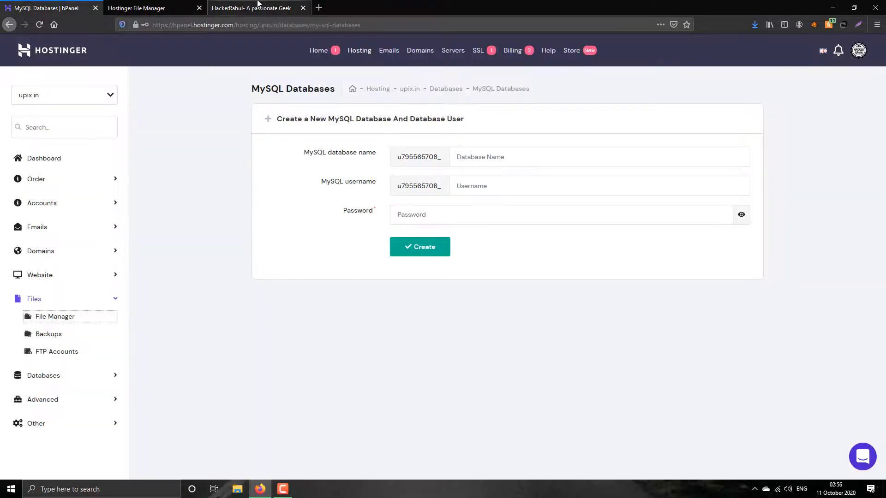
{"action": "left_click", "coordinate": [229, 5]}
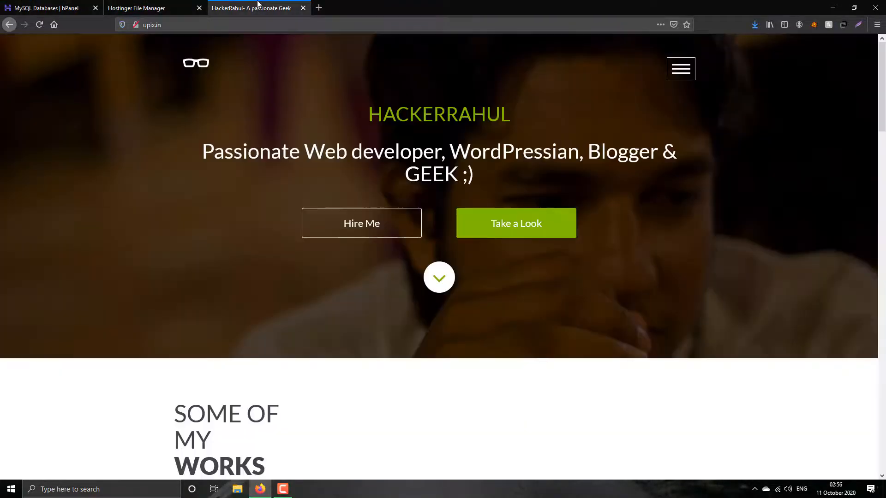
{"action": "left_click", "coordinate": [172, 6]}
{"action": "left_click", "coordinate": [50, 4]}
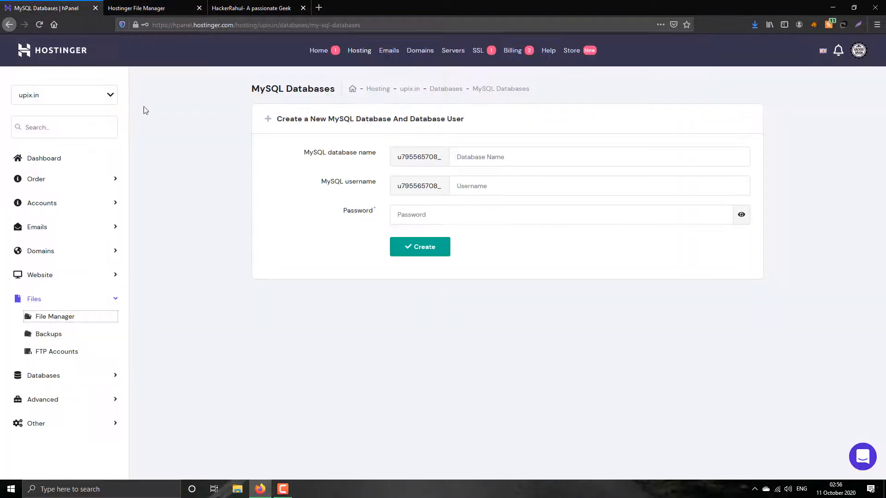
{"action": "left_click", "coordinate": [484, 164]}
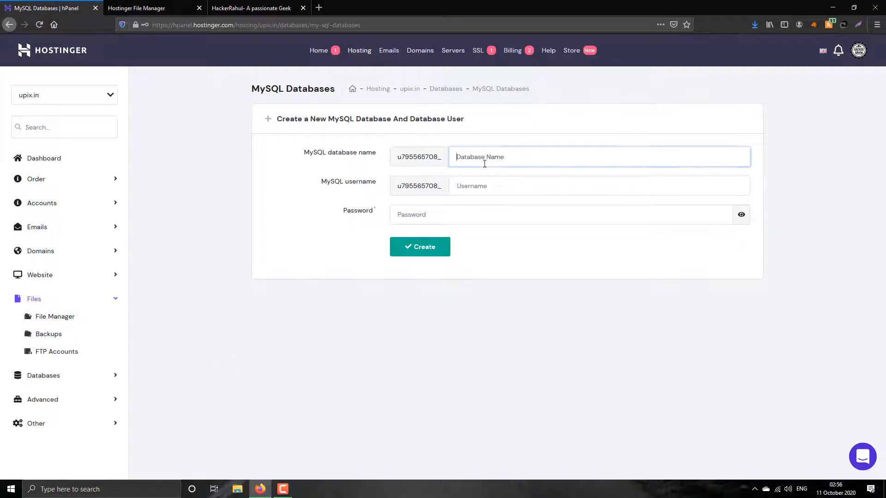
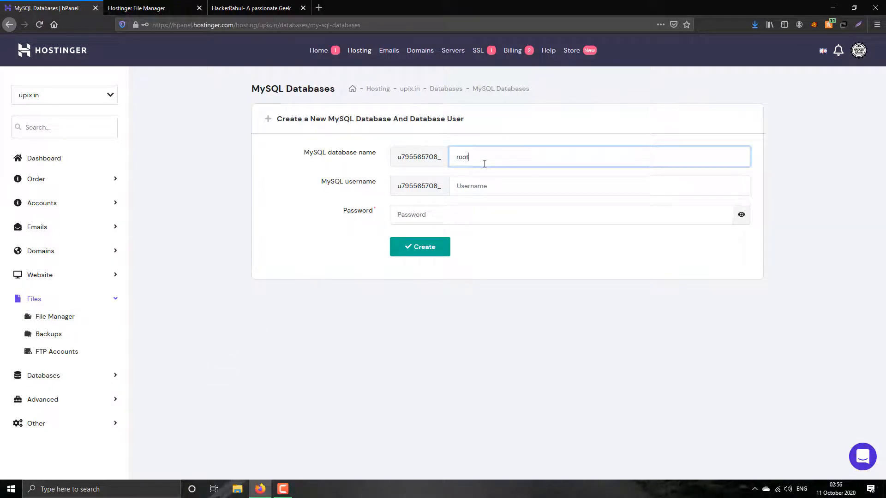
{"action": "key", "text": "Tab"}
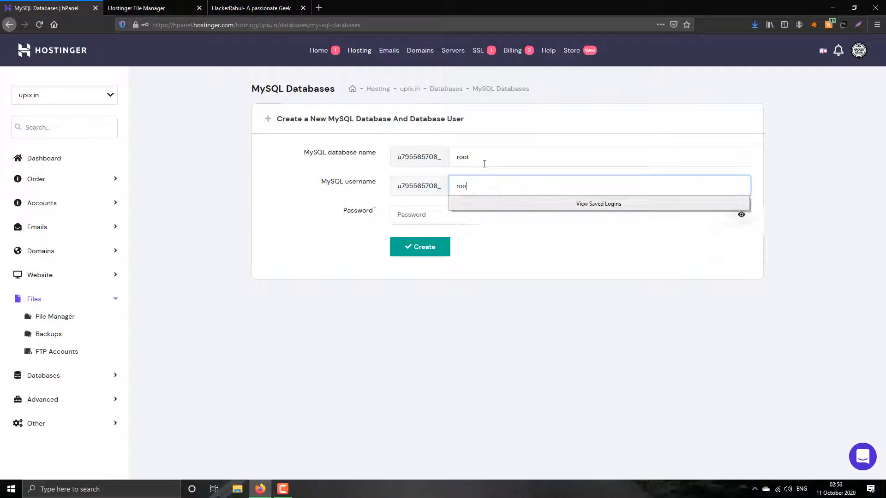
{"action": "key", "text": "Tab"}
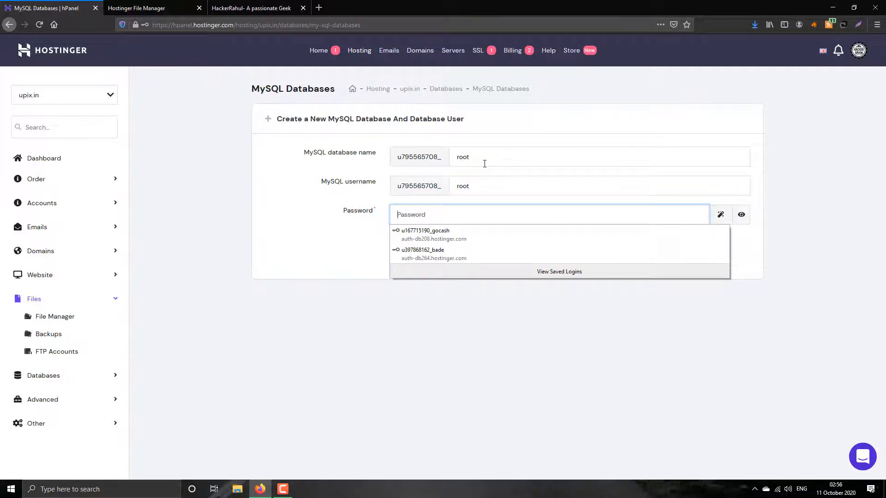
{"action": "left_click", "coordinate": [406, 248]}
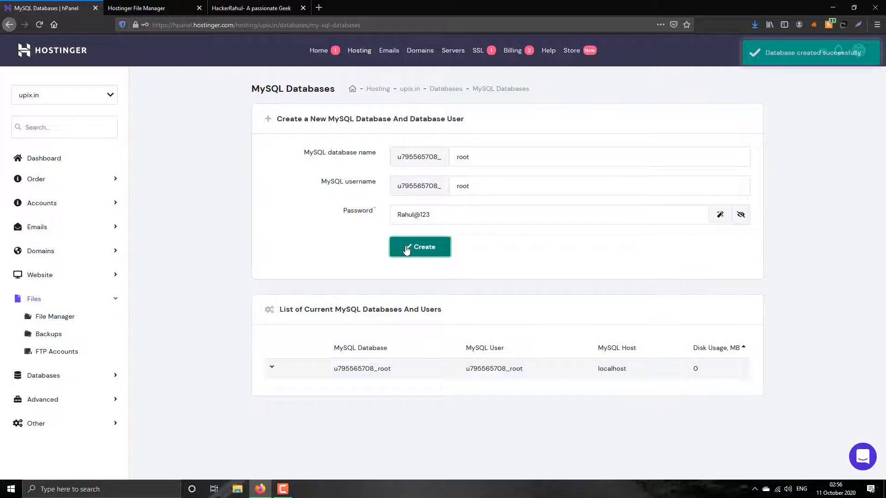
{"action": "left_click", "coordinate": [381, 369]}
{"action": "left_click", "coordinate": [621, 405]}
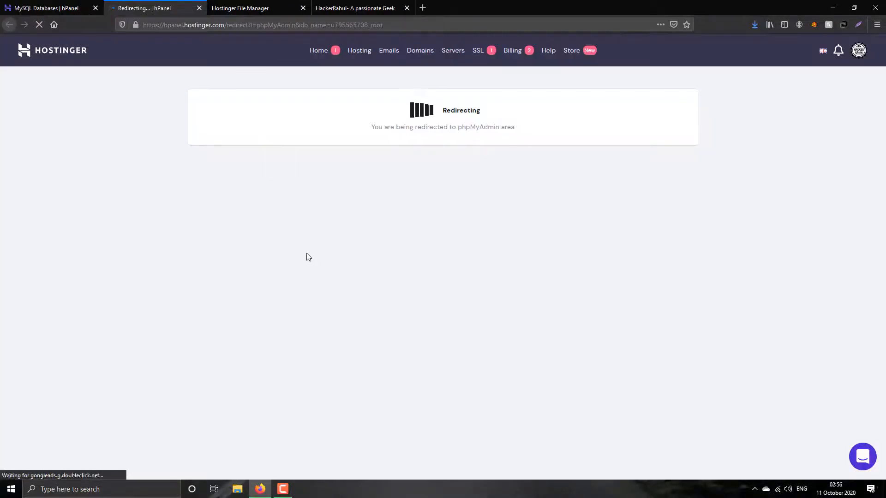
{"action": "left_click", "coordinate": [250, 8]}
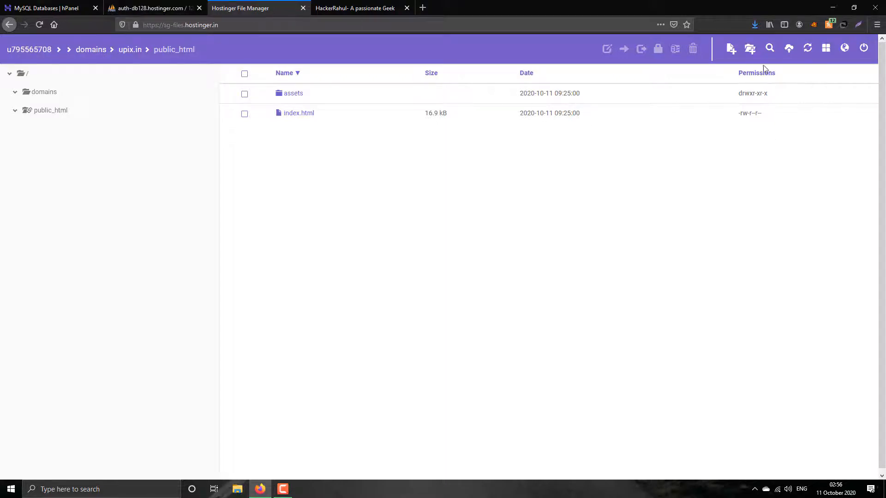
Create a new empty file named test.php in public_html.
{"action": "left_click", "coordinate": [733, 49]}
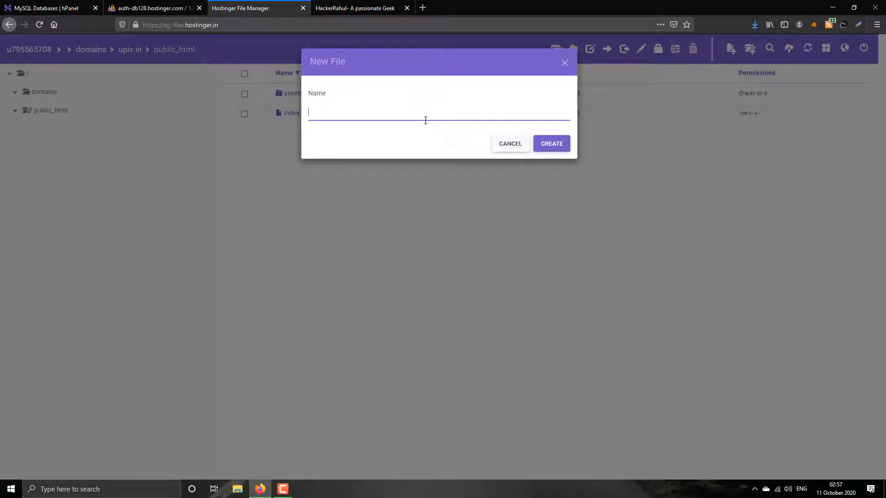
{"action": "type", "text": "test.php"}
{"action": "key", "text": "Return"}
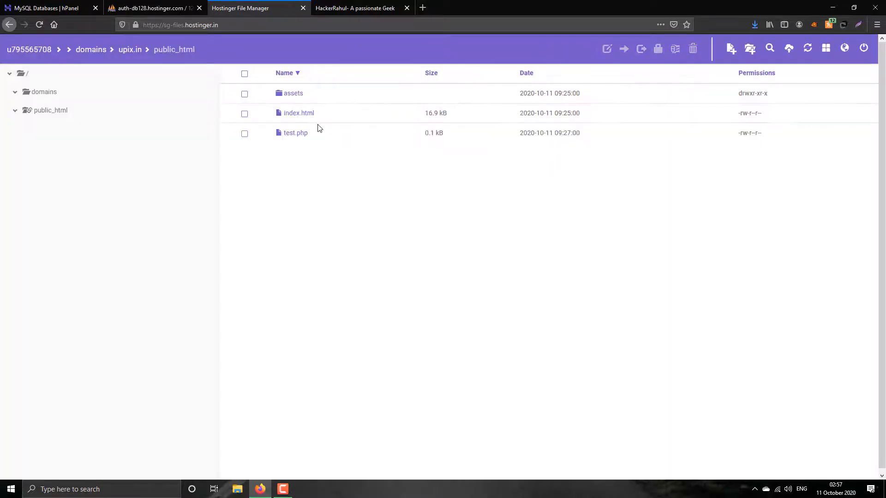
Open test.php in the file editor, leaving it in windowed mode.
{"action": "right_click", "coordinate": [330, 134]}
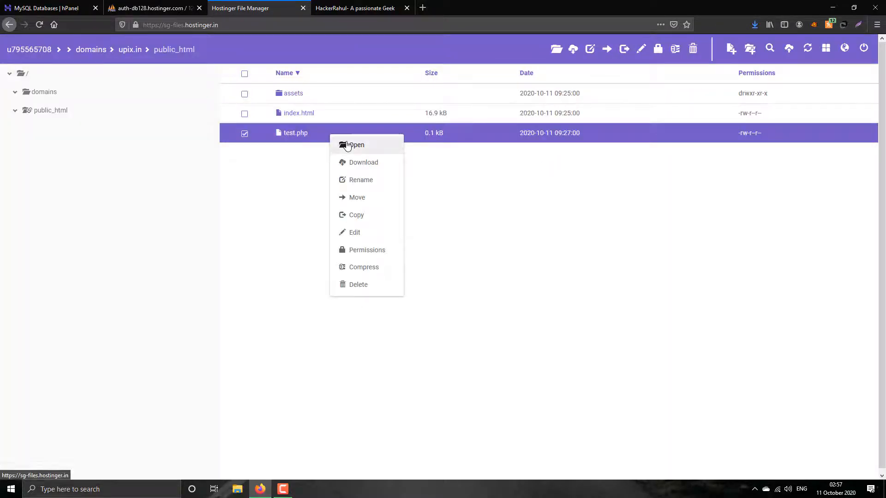
{"action": "left_click", "coordinate": [311, 225]}
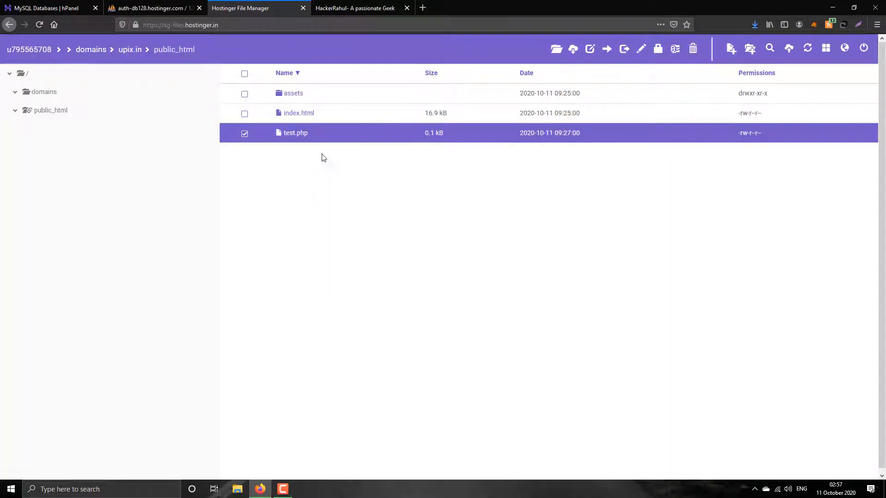
{"action": "double_click", "coordinate": [355, 132]}
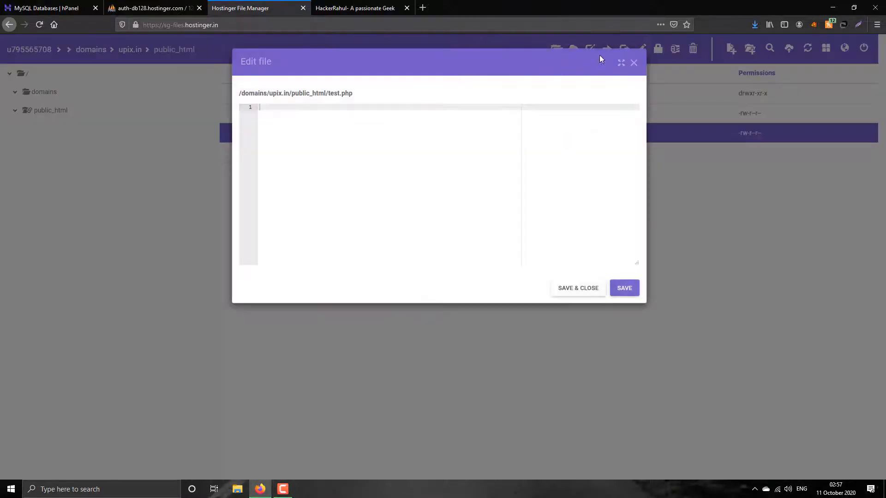
{"action": "left_click", "coordinate": [621, 63]}
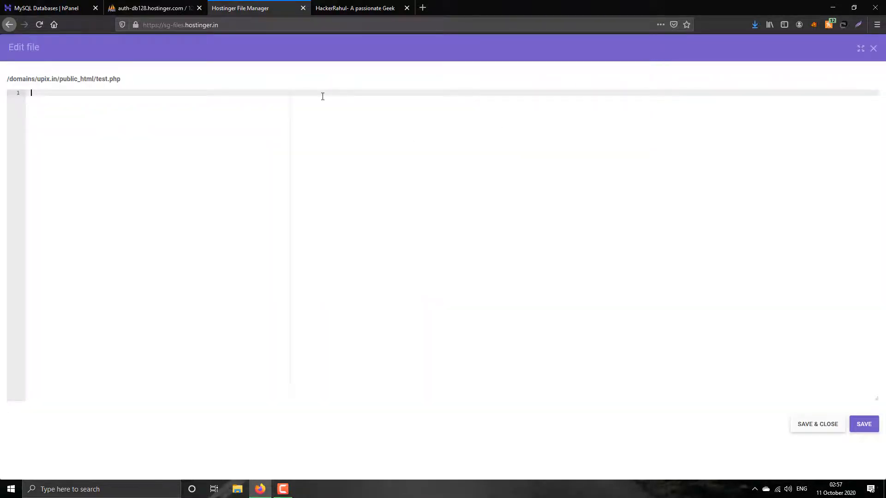
{"action": "type", "text": "<?php"}
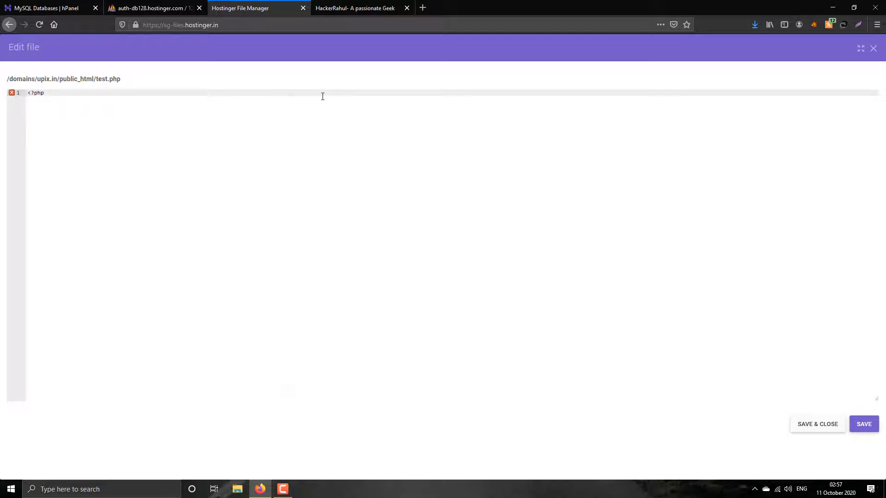
{"action": "left_click", "coordinate": [874, 47]}
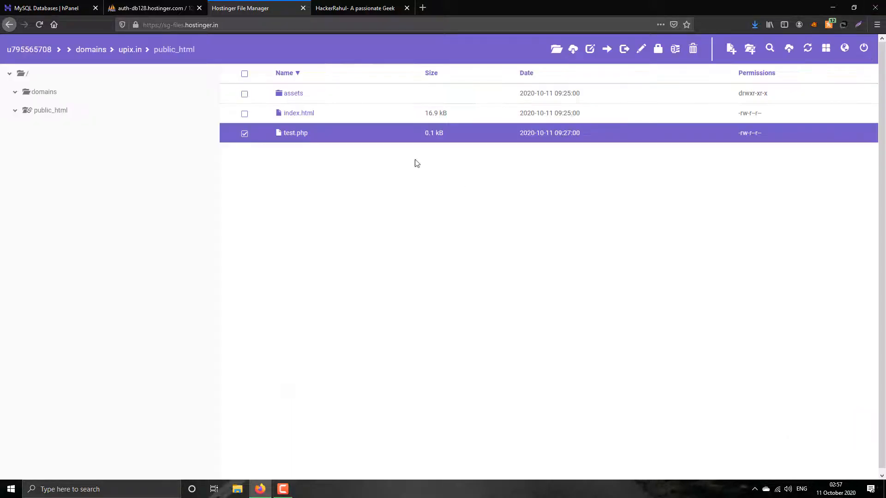
{"action": "double_click", "coordinate": [384, 138]}
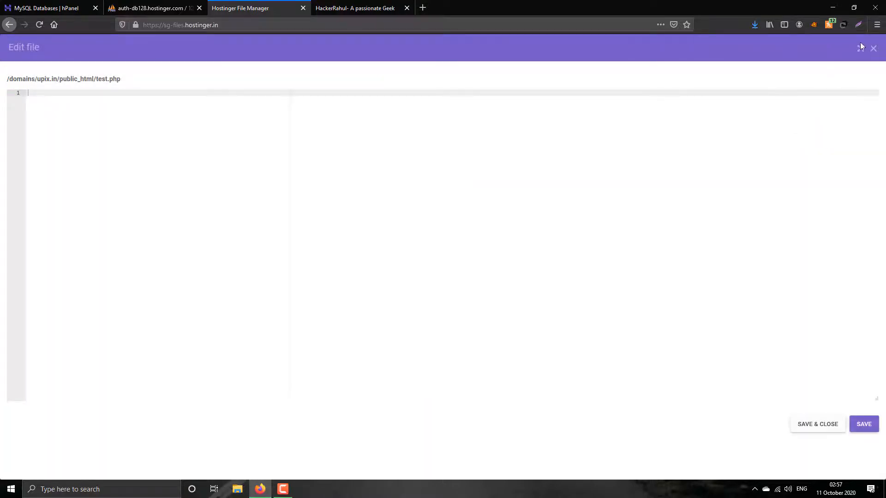
{"action": "left_click", "coordinate": [860, 47]}
{"action": "scroll", "coordinate": [453, 157], "scroll_direction": "up", "scroll_amount": 4}
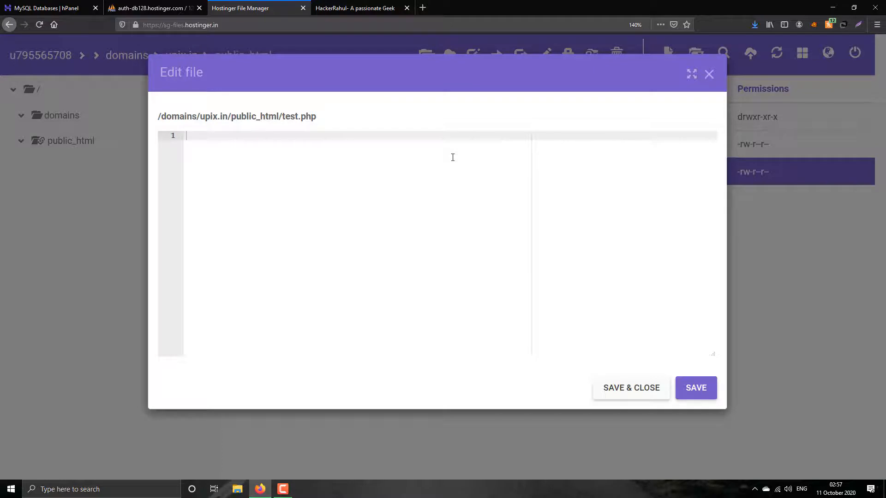
Write the PHP tags with $host localhost, $username and $db u795565708_root, and the password variable.
{"action": "key", "text": "Return"}
{"action": "key", "text": "Return"}
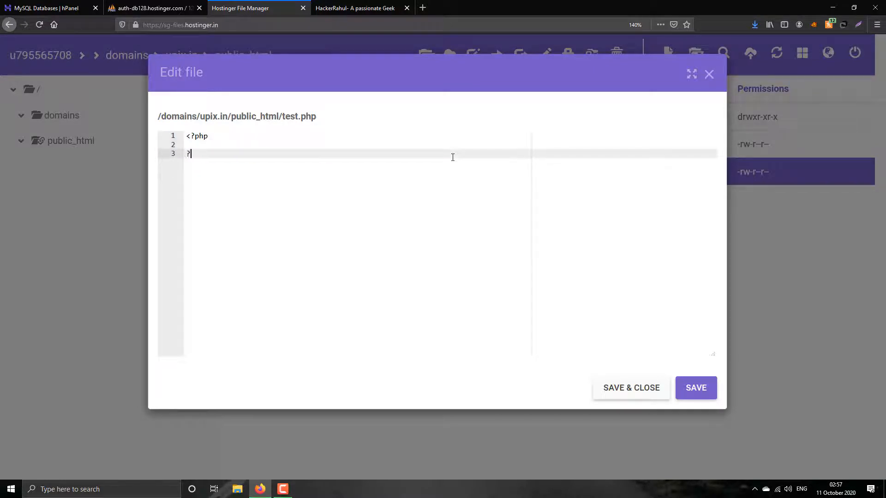
{"action": "key", "text": "Up"}
{"action": "key", "text": "Up"}
{"action": "key", "text": "Down"}
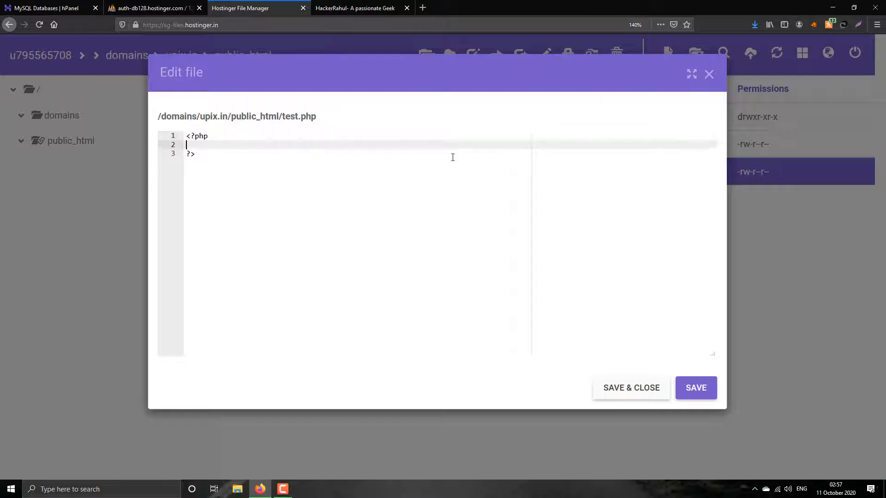
{"action": "key", "text": "BackSpace"}
{"action": "key", "text": "BackSpace"}
{"action": "key", "text": "BackSpace"}
{"action": "key", "text": "Return"}
{"action": "key", "text": "Return"}
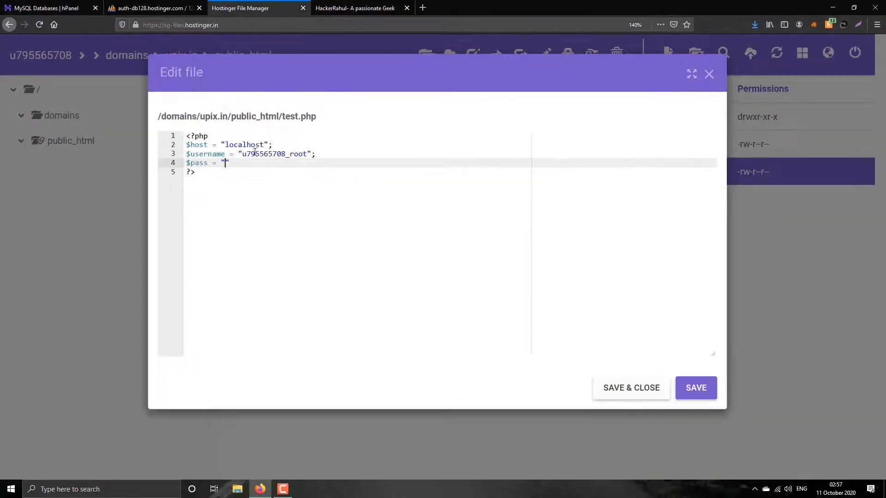
{"action": "key", "text": "Return"}
{"action": "key", "text": "Return"}
{"action": "key", "text": "Return"}
Add mysqli_connect and an if/else echoing 'Error Connecting' or 'Connected Successfully' in h1 tags.
{"action": "type", "text": "$conn = mysqli_connect($host,$username,$pass,$db)"}
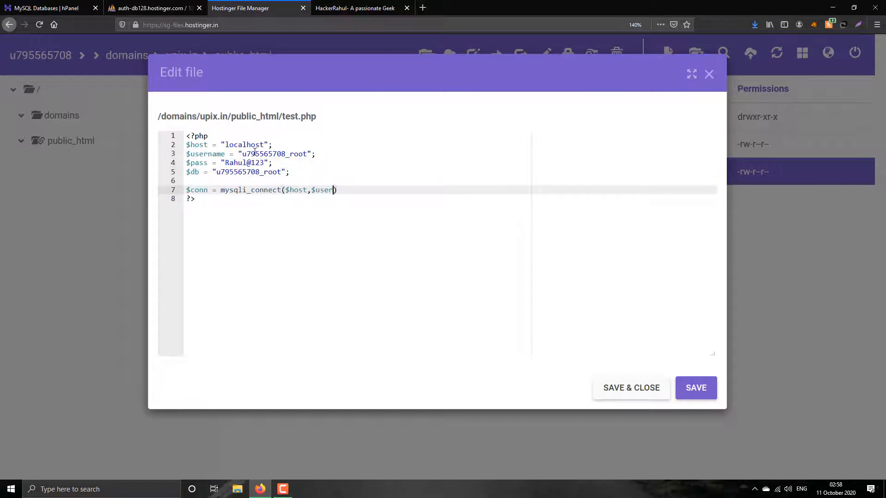
{"action": "type", "text": ";"}
{"action": "key", "text": "Return"}
{"action": "key", "text": "Return"}
{"action": "type", "text": "if(!$conn){"}
{"action": "key", "text": "Return"}
{"action": "type", "text": "echo \"<h1></h1>"}
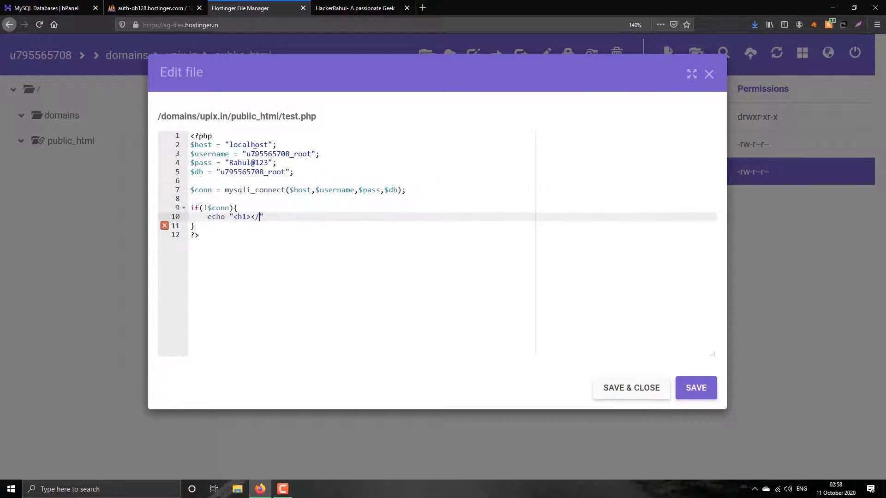
{"action": "key", "text": "Left"}
{"action": "key", "text": "Left"}
{"action": "key", "text": "Left"}
{"action": "key", "text": "Left"}
{"action": "key", "text": "Left"}
{"action": "type", "text": "Error Connecting"}
{"action": "key", "text": "Down"}
{"action": "type", "text": "else{"}
{"action": "key", "text": "Return"}
{"action": "left_click", "coordinate": [386, 219]}
{"action": "type", "text": ";"}
{"action": "type", "text": "echo \"<h1>Error Connecting</h1>\";"}
{"action": "left_click_drag", "start_coordinate": [320, 235], "coordinate": [258, 233]}
{"action": "type", "text": "Connected Successfully"}
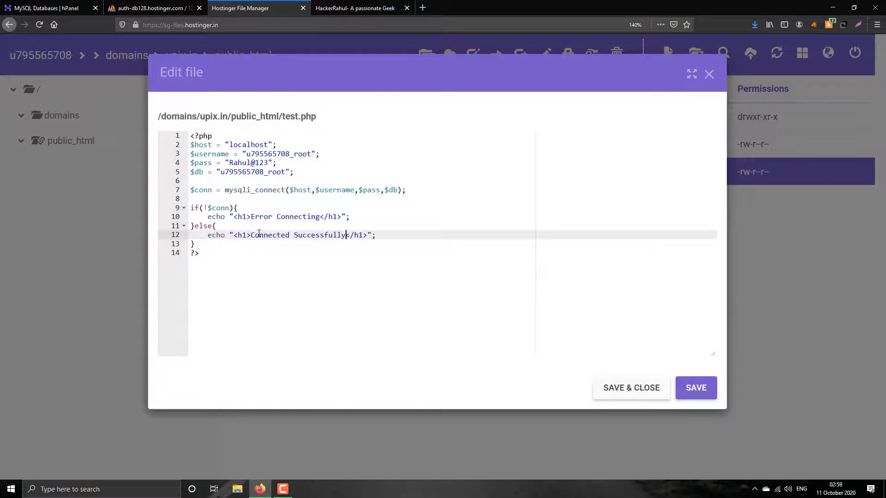
Save the test.php connection script and go to the upix.in browser tab.
{"action": "left_click", "coordinate": [696, 388]}
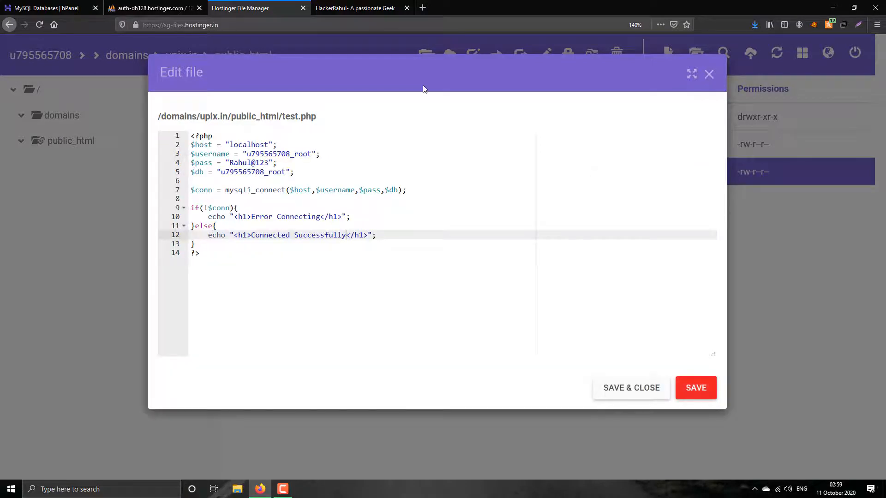
{"action": "left_click", "coordinate": [355, 8]}
{"action": "left_click", "coordinate": [283, 25]}
Load upix.in/test.php, confirm it shows 'Connected Successfully', and return to the editor.
{"action": "type", "text": "upix.in"}
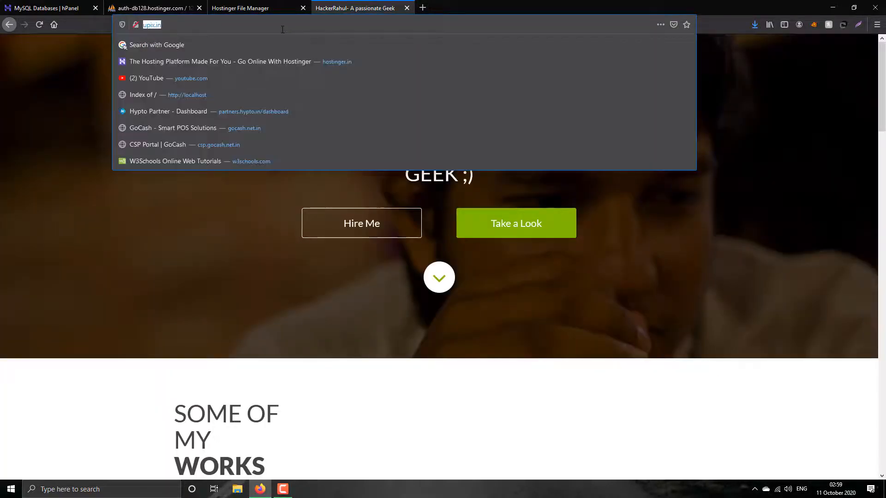
{"action": "type", "text": "/test"}
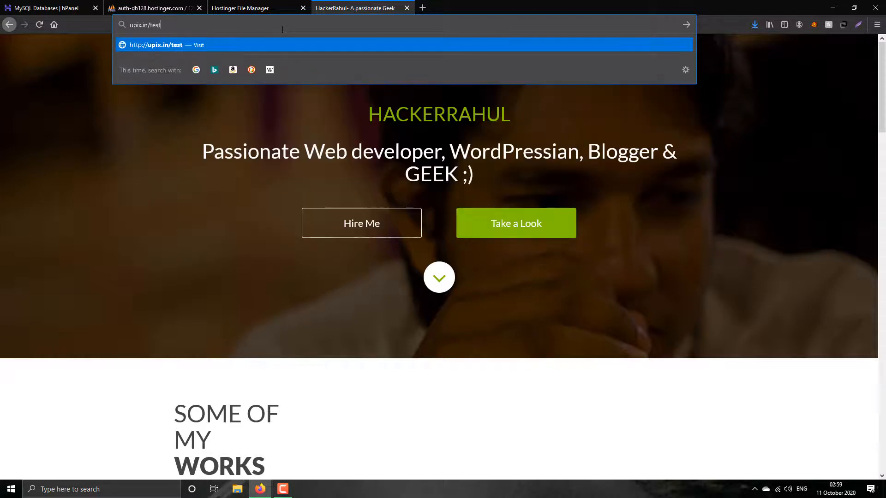
{"action": "type", "text": ".php"}
{"action": "key", "text": "Return"}
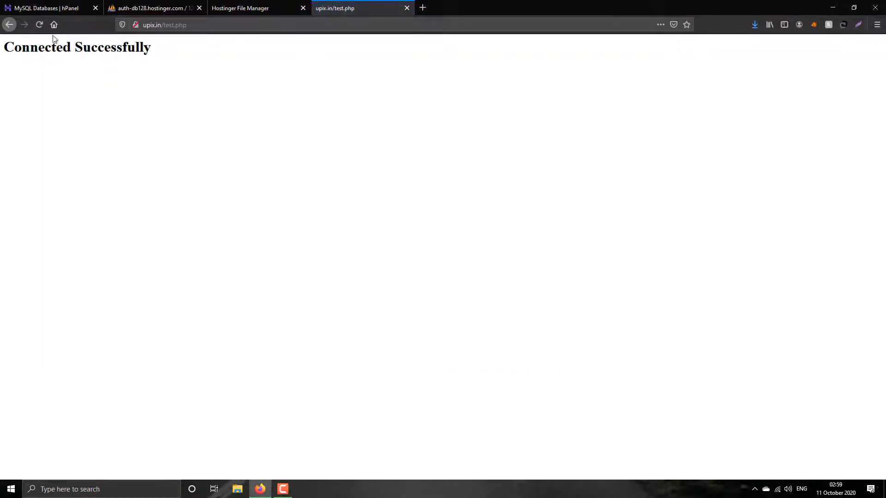
{"action": "left_click_drag", "start_coordinate": [4, 55], "coordinate": [191, 54]}
{"action": "left_click_drag", "start_coordinate": [4, 48], "coordinate": [231, 49]}
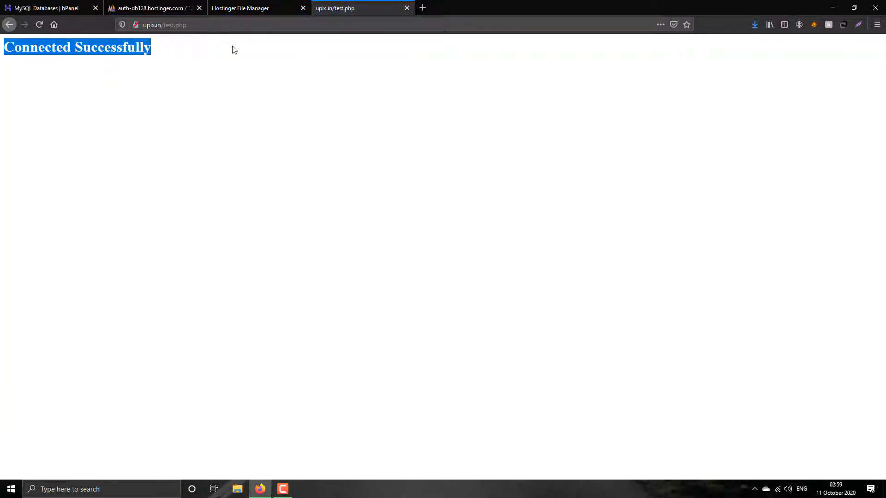
{"action": "left_click", "coordinate": [258, 10]}
{"action": "left_click", "coordinate": [284, 174]}
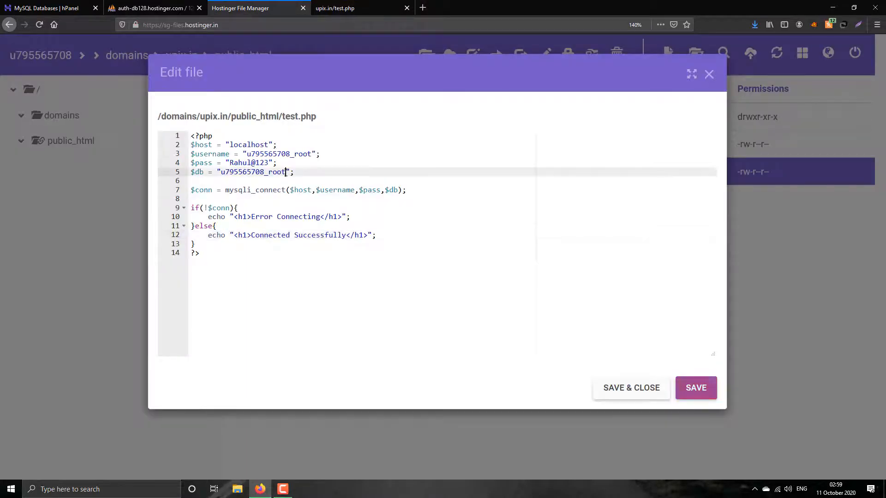
{"action": "key", "text": "BackSpace"}
{"action": "left_click", "coordinate": [695, 389]}
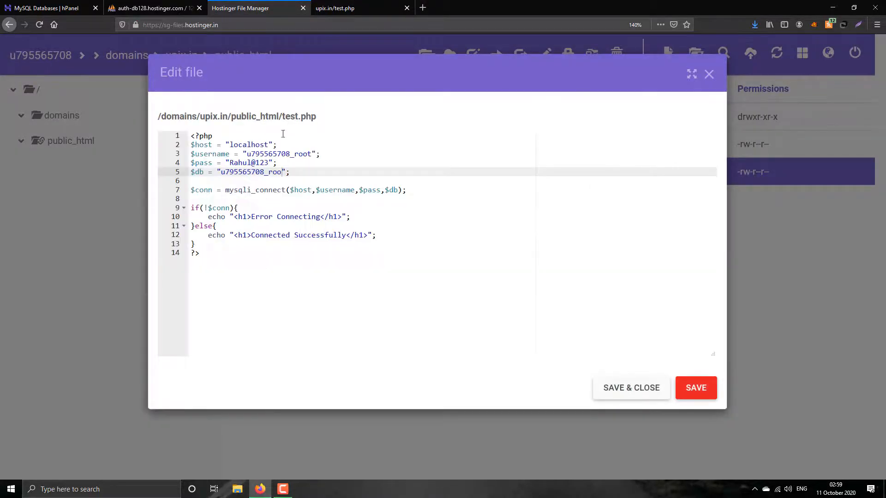
{"action": "left_click", "coordinate": [328, 8]}
{"action": "key", "text": "F5"}
{"action": "left_click_drag", "start_coordinate": [2, 58], "coordinate": [121, 57]}
{"action": "left_click", "coordinate": [225, 7]}
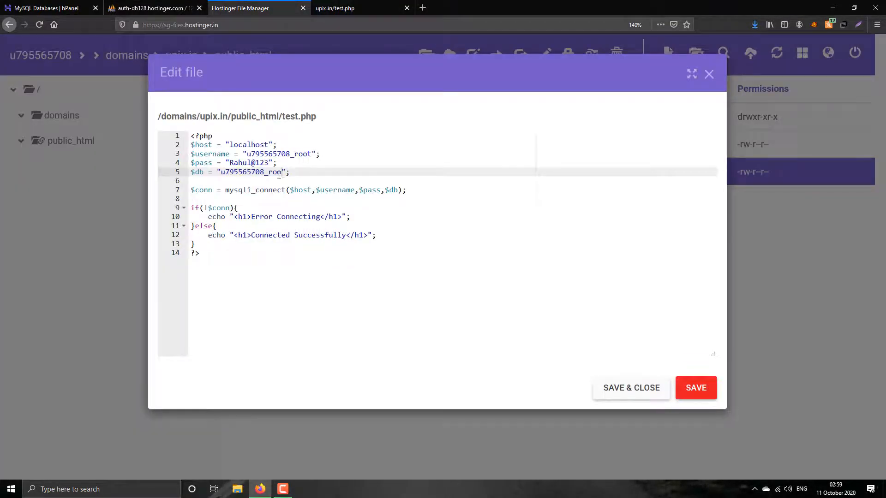
{"action": "type", "text": "t"}
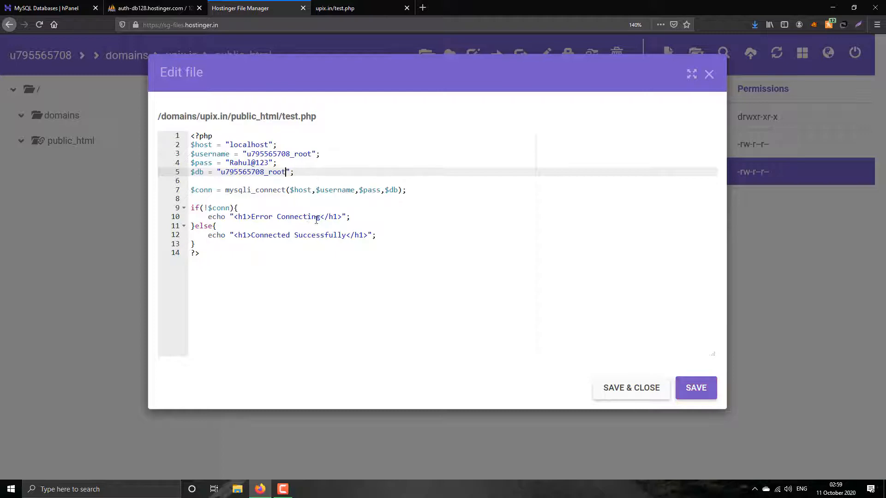
{"action": "left_click", "coordinate": [695, 387]}
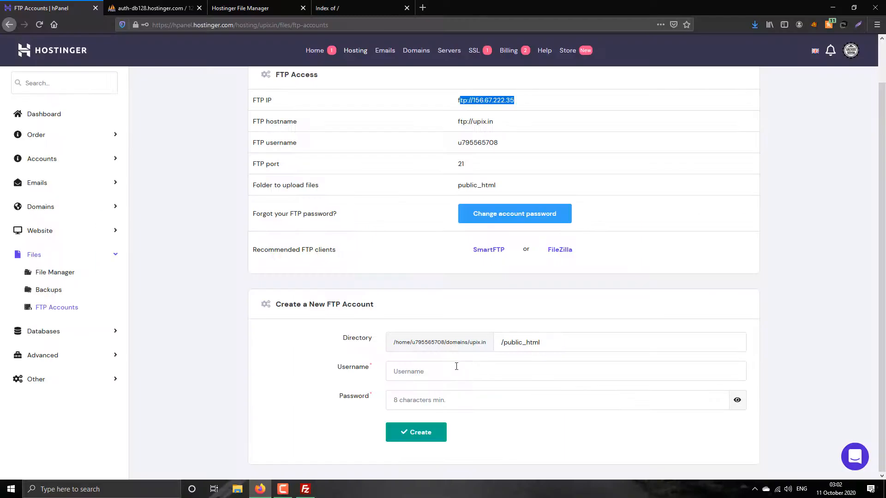
Create a new FTP account for public_html with a username and password.
{"action": "left_click", "coordinate": [468, 379]}
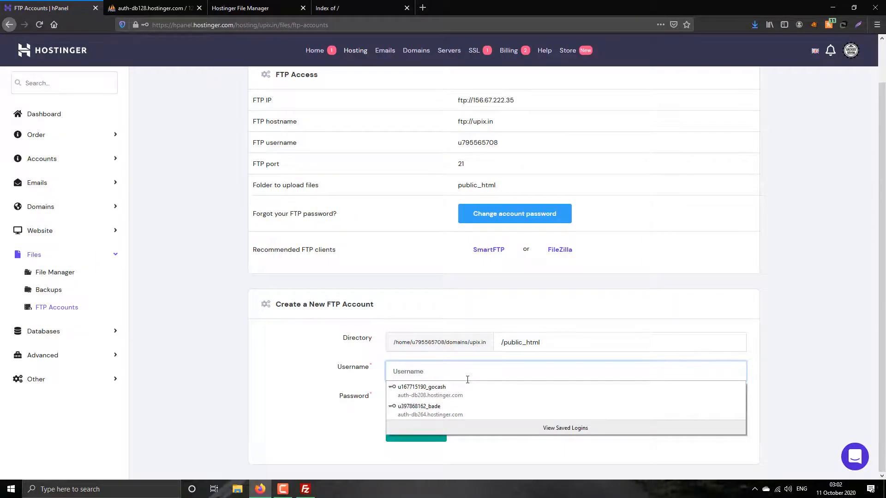
{"action": "type", "text": "upix"}
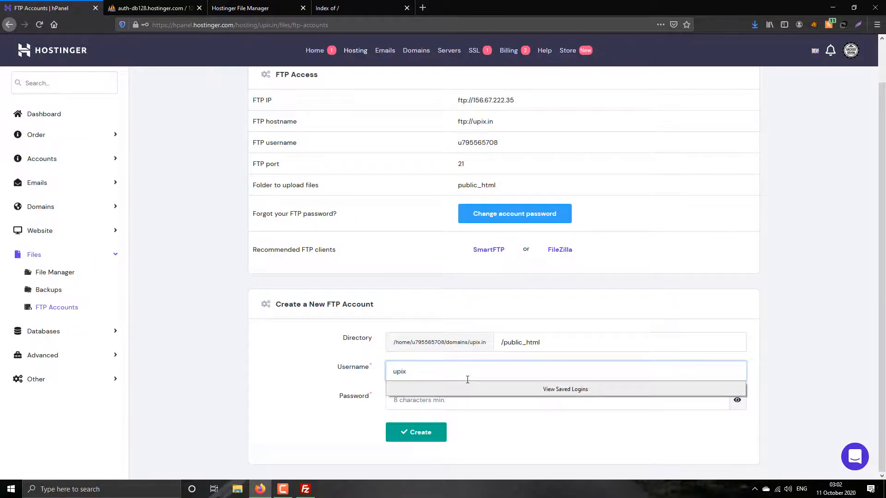
{"action": "left_click", "coordinate": [469, 402]}
{"action": "type", "text": "*****"}
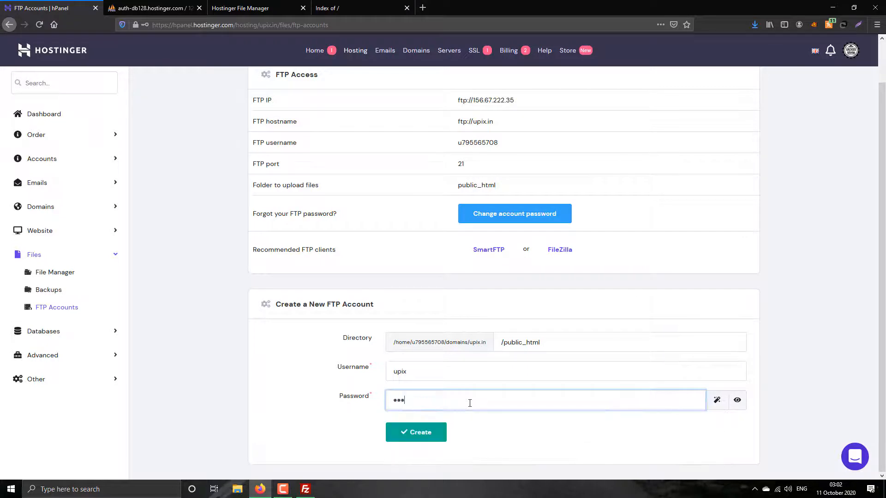
{"action": "type", "text": "*"}
{"action": "left_click", "coordinate": [429, 433]}
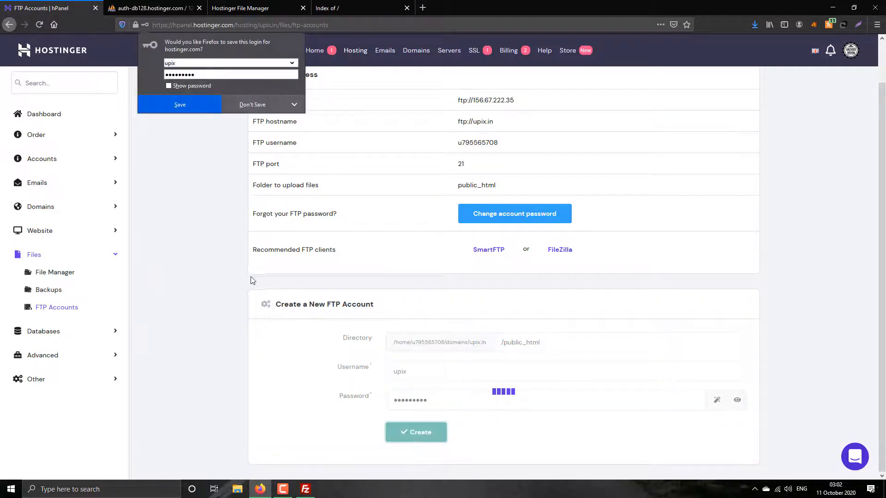
{"action": "left_click", "coordinate": [255, 100]}
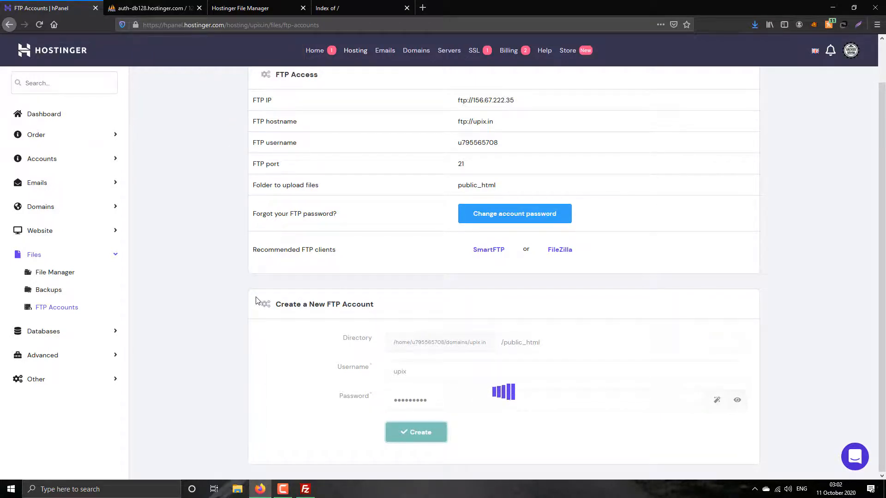
Copy the ftp.upix.in hostname from the FTP accounts list.
{"action": "scroll", "coordinate": [254, 302], "scroll_direction": "down", "scroll_amount": 3}
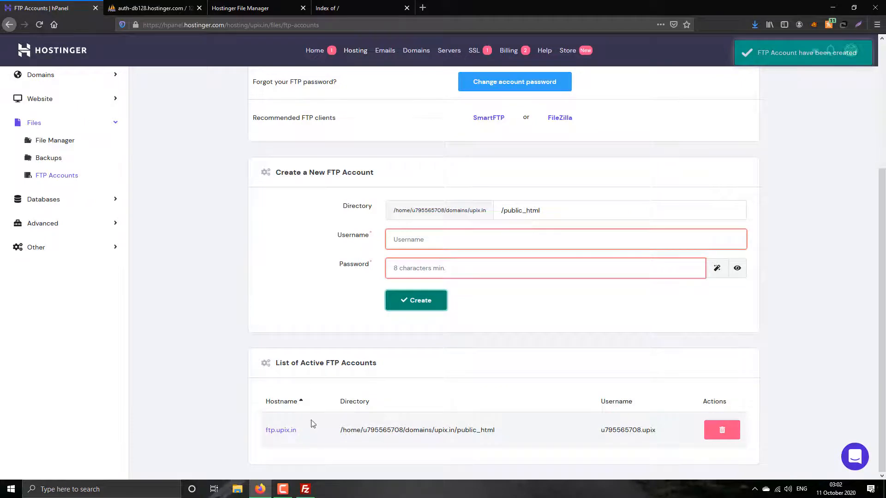
{"action": "left_click_drag", "start_coordinate": [300, 433], "coordinate": [264, 434]}
{"action": "key", "text": "ctrl+c"}
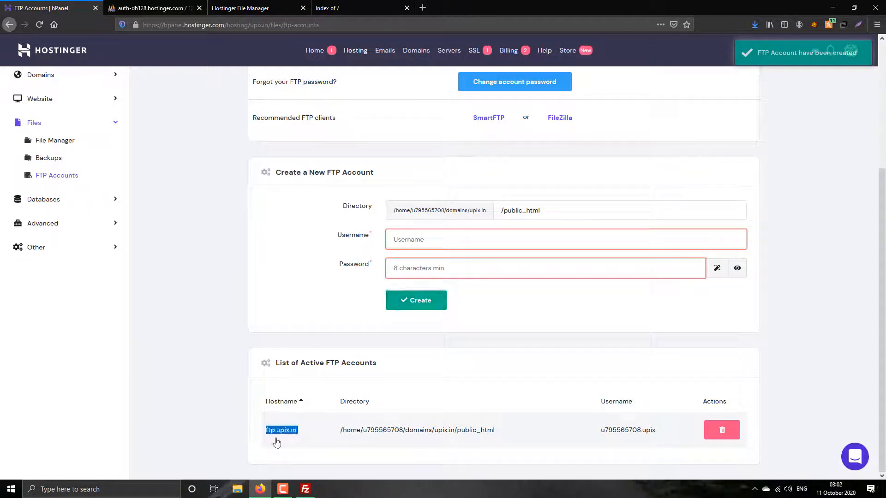
{"action": "left_click", "coordinate": [305, 489]}
Fill FileZilla's Quickconnect host with ftp.upix.in and the new account's full username.
{"action": "double_click", "coordinate": [60, 40]}
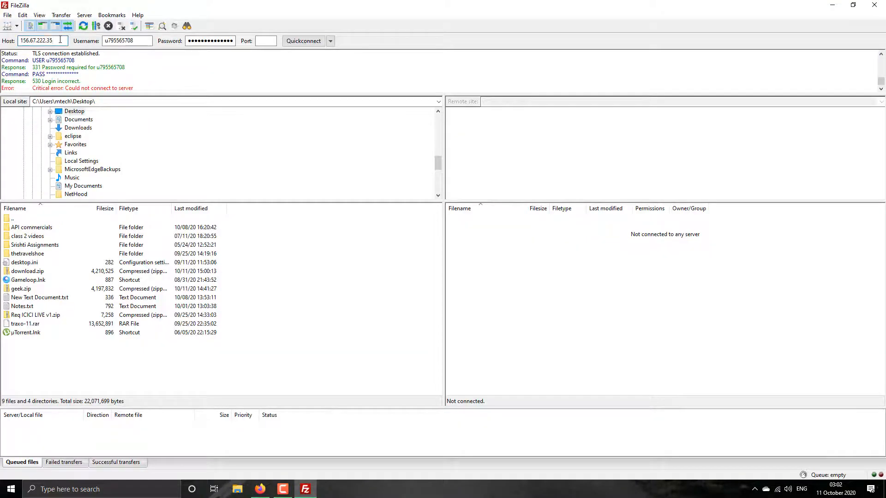
{"action": "key", "text": "ctrl+v"}
{"action": "double_click", "coordinate": [125, 40]}
{"action": "key", "text": "BackSpace"}
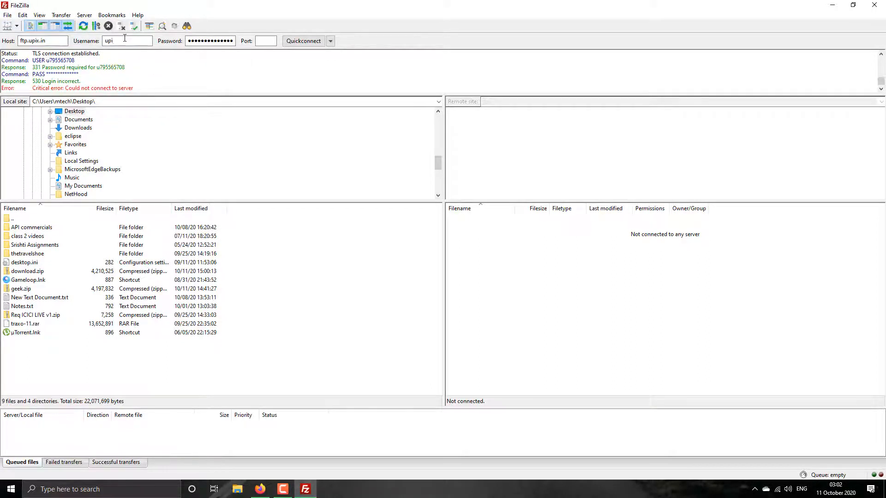
{"action": "left_click", "coordinate": [261, 489]}
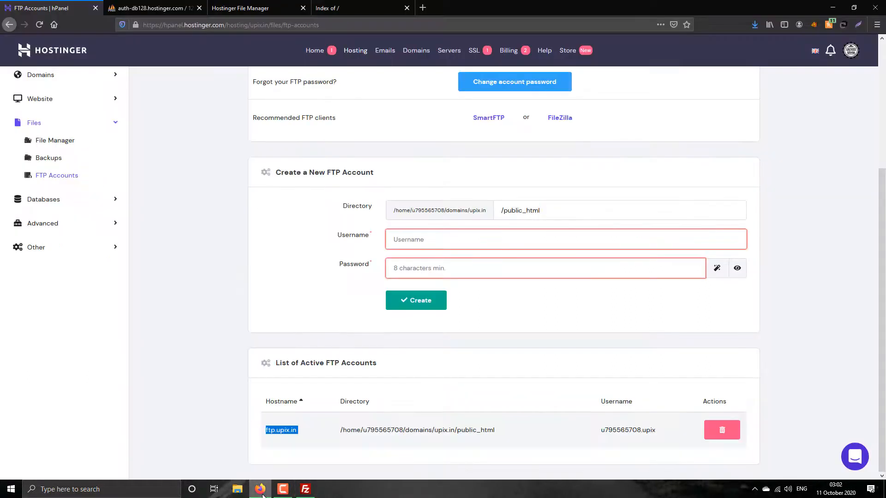
{"action": "left_click_drag", "start_coordinate": [601, 430], "coordinate": [657, 431]}
{"action": "key", "text": "ctrl+c"}
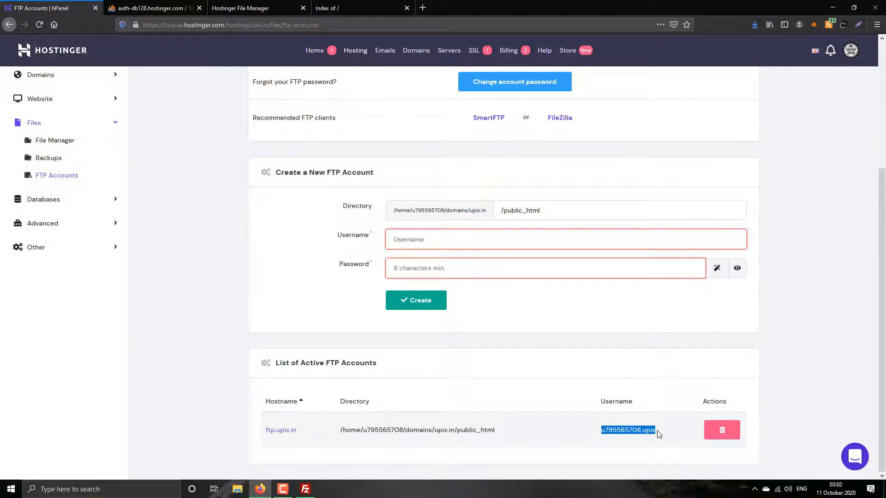
{"action": "left_click", "coordinate": [306, 489]}
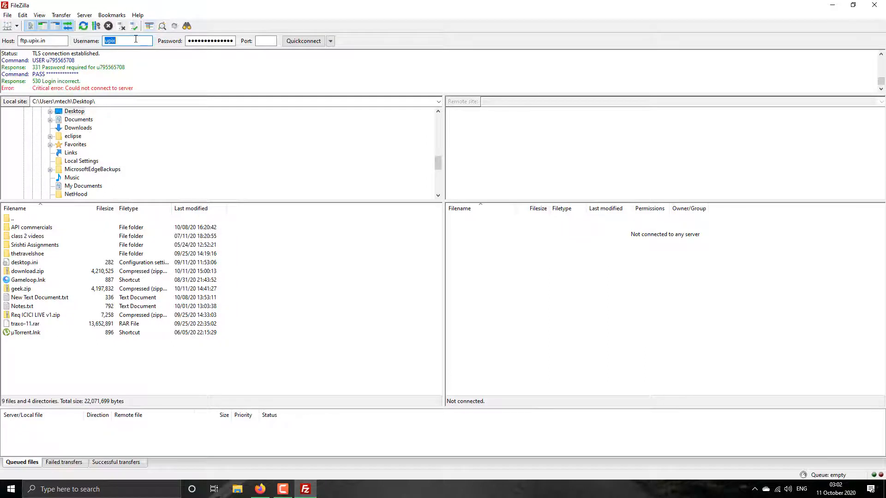
{"action": "key", "text": "ctrl+v"}
Enter the FTP password and port 21, connect accepting the certificate, then reveal the desktop.
{"action": "double_click", "coordinate": [230, 40]}
{"action": "key", "text": "BackSpace"}
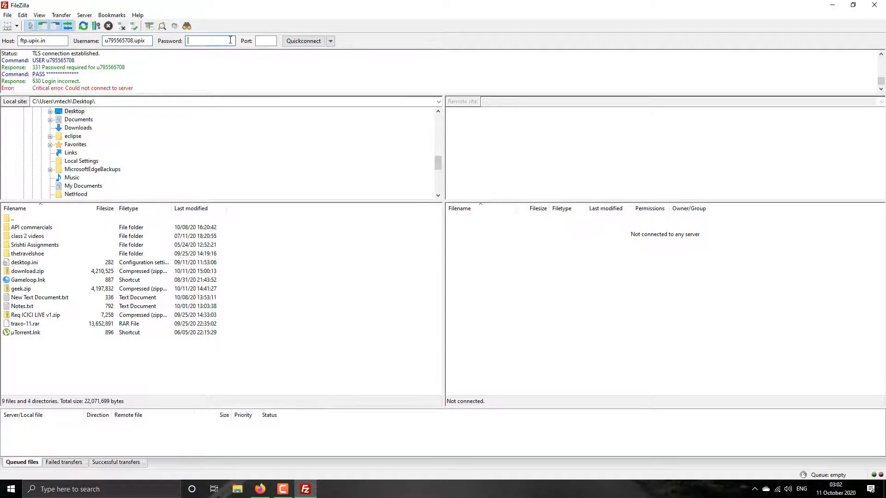
{"action": "type", "text": "******"}
{"action": "left_click", "coordinate": [273, 40]}
{"action": "type", "text": "21"}
{"action": "left_click", "coordinate": [298, 44]}
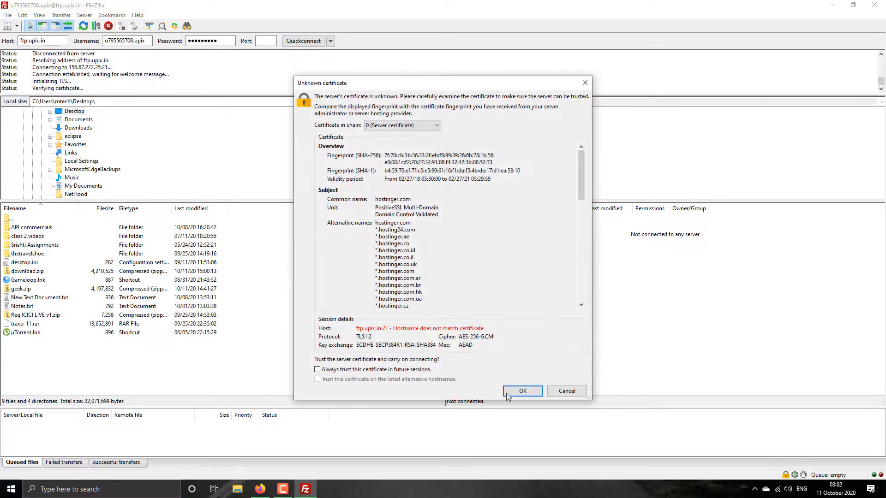
{"action": "left_click", "coordinate": [520, 391]}
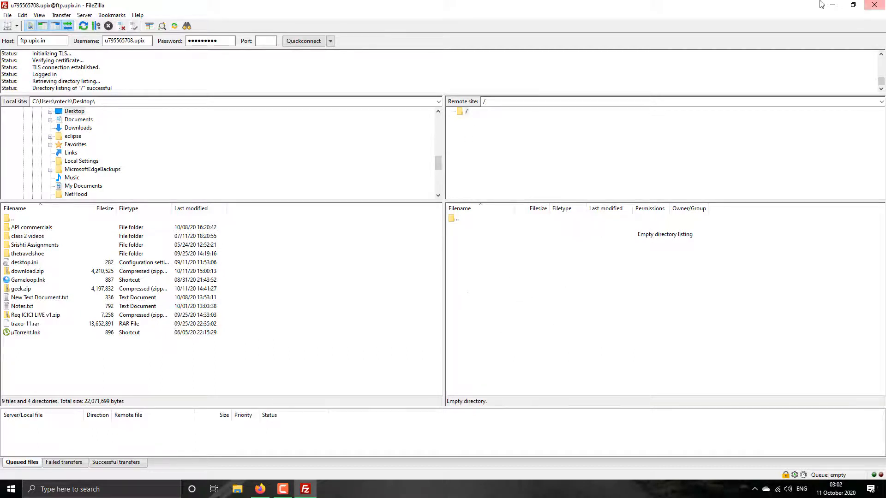
{"action": "left_click", "coordinate": [833, 5]}
{"action": "left_click", "coordinate": [834, 6]}
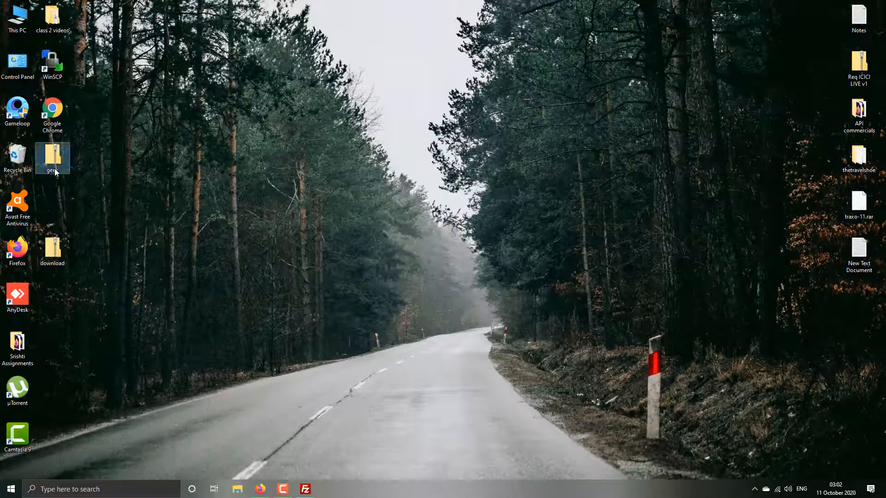
Create a desktop folder named New folder.
{"action": "right_click", "coordinate": [164, 177]}
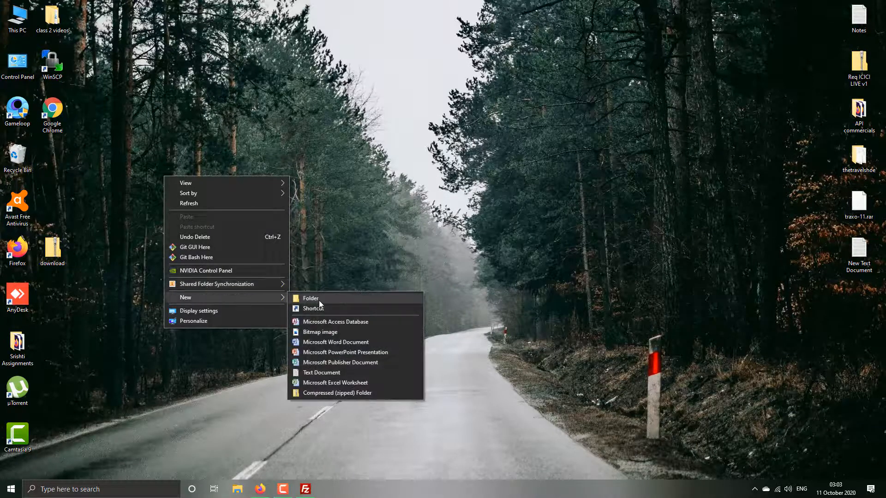
{"action": "left_click", "coordinate": [319, 301]}
{"action": "key", "text": "Return"}
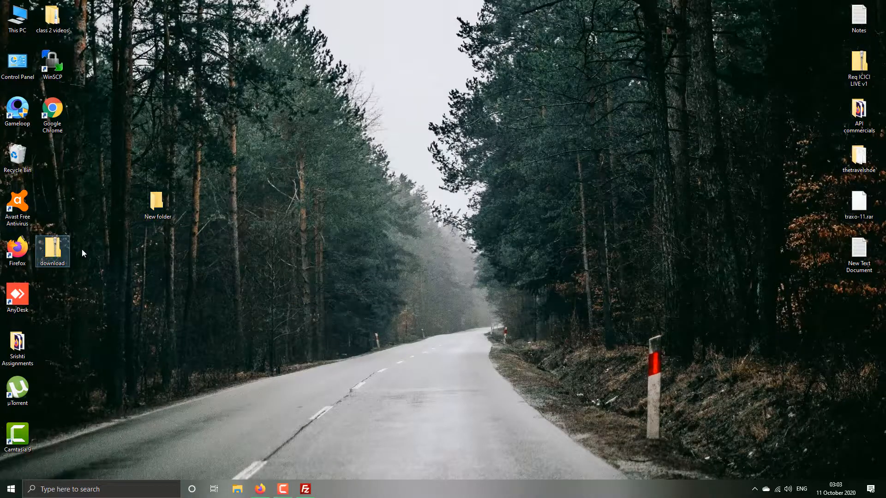
Move assets, index and test from the download zip into New folder and delete the zip.
{"action": "double_click", "coordinate": [51, 251]}
{"action": "left_click_drag", "start_coordinate": [435, 292], "coordinate": [168, 206]}
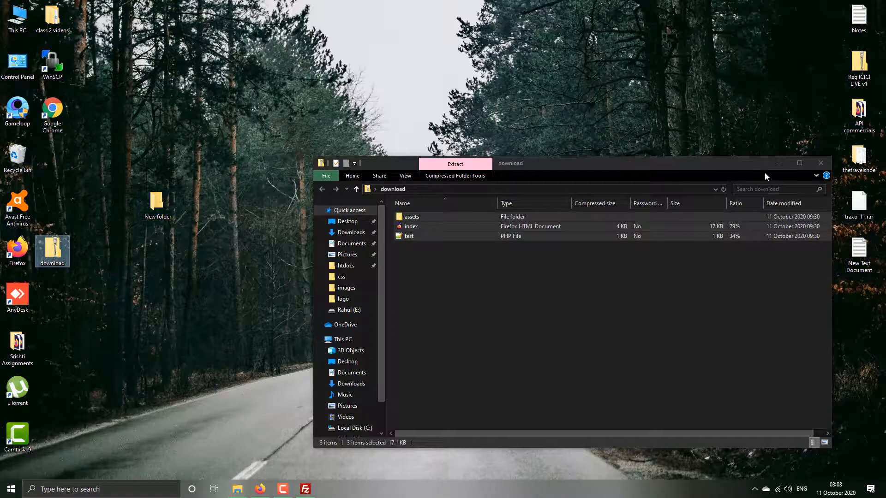
{"action": "left_click", "coordinate": [52, 246]}
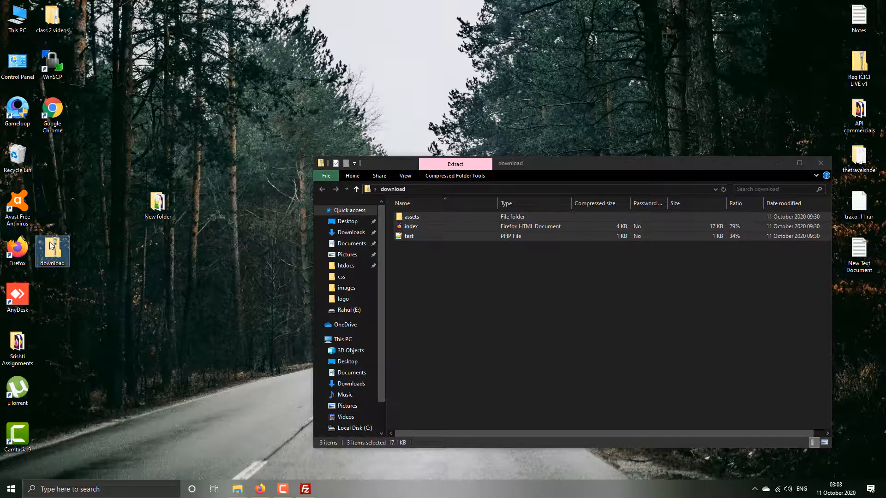
{"action": "key", "text": "Delete"}
{"action": "left_click", "coordinate": [819, 163]}
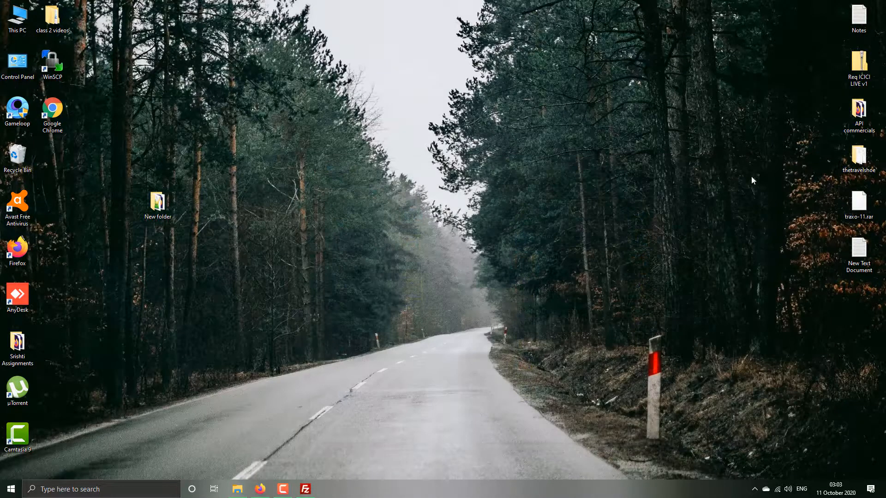
Line up New folder with the desktop icons, refresh the desktop, and restore FileZilla.
{"action": "left_click_drag", "start_coordinate": [159, 207], "coordinate": [55, 161]}
{"action": "right_click", "coordinate": [221, 154]}
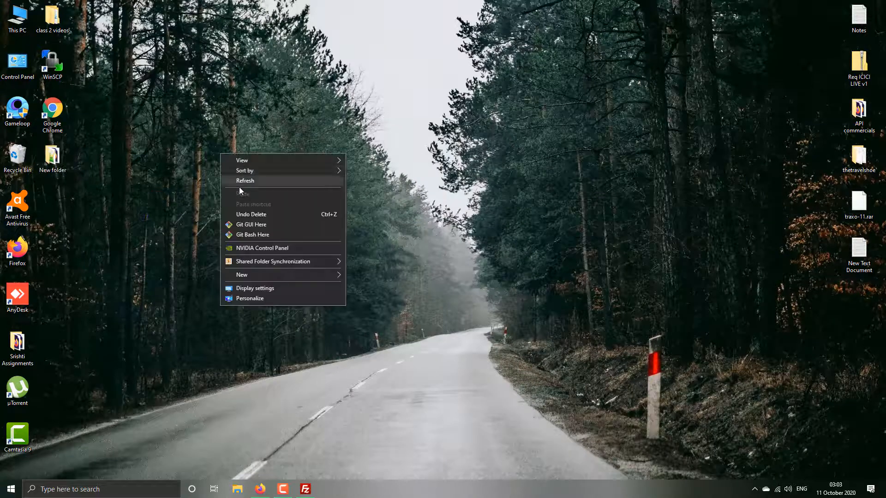
{"action": "left_click", "coordinate": [244, 181]}
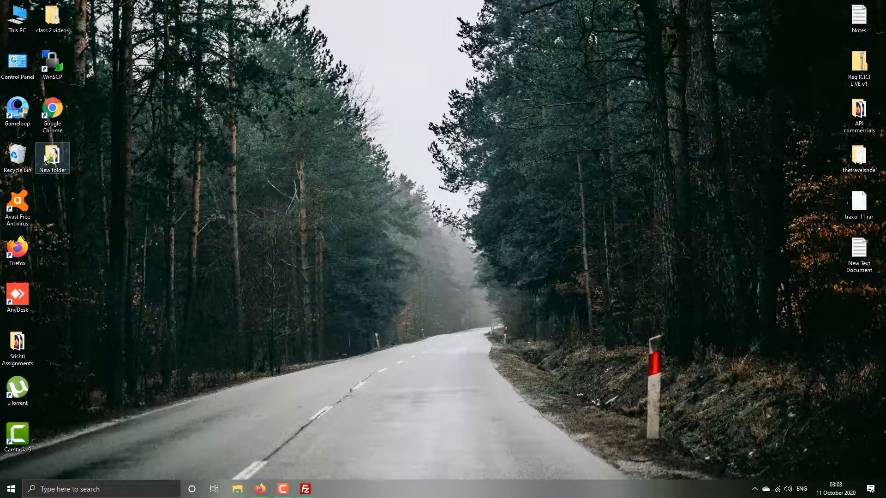
{"action": "left_click", "coordinate": [305, 489]}
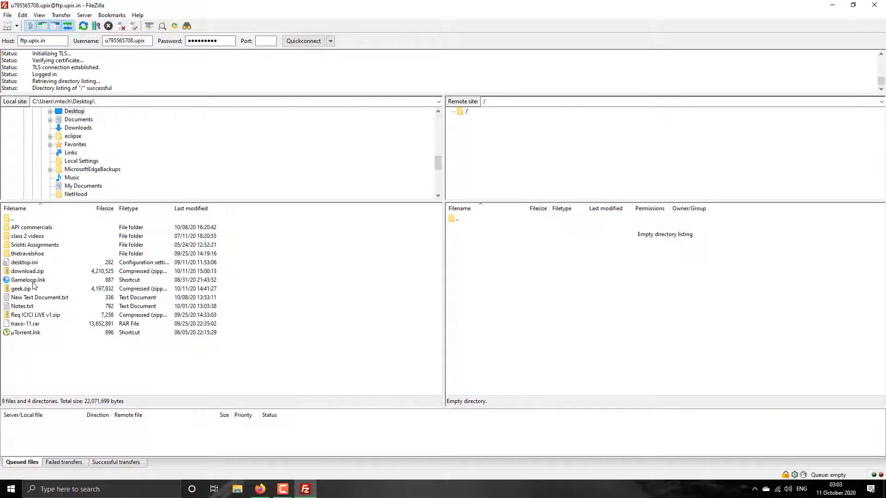
Upload assets, index.html and test.php from Desktop\New folder to the ftp.upix.in root.
{"action": "scroll", "coordinate": [85, 174], "scroll_direction": "down", "scroll_amount": 2}
{"action": "scroll", "coordinate": [85, 174], "scroll_direction": "up", "scroll_amount": 3}
{"action": "double_click", "coordinate": [74, 136]}
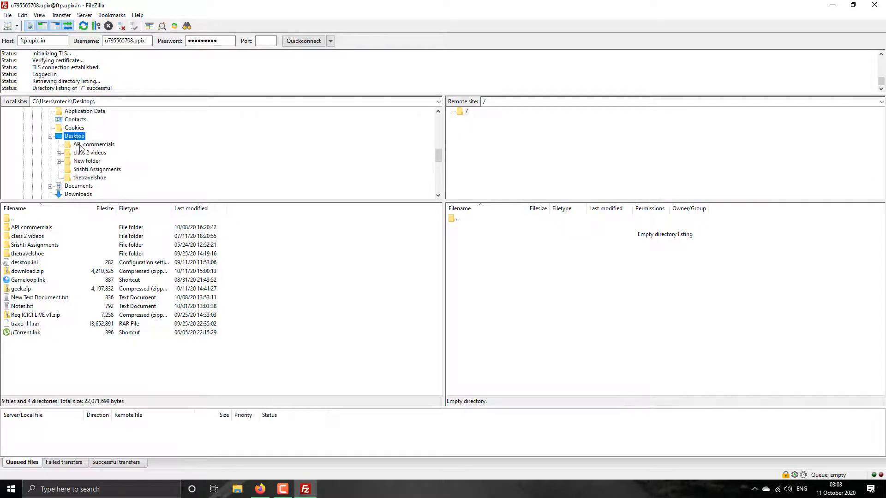
{"action": "left_click", "coordinate": [86, 161]}
{"action": "left_click_drag", "start_coordinate": [28, 268], "coordinate": [529, 247]}
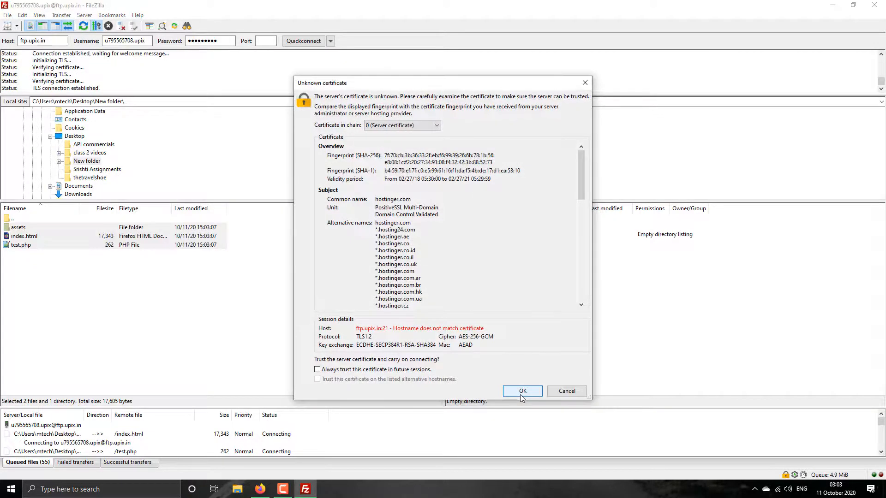
{"action": "left_click", "coordinate": [520, 394]}
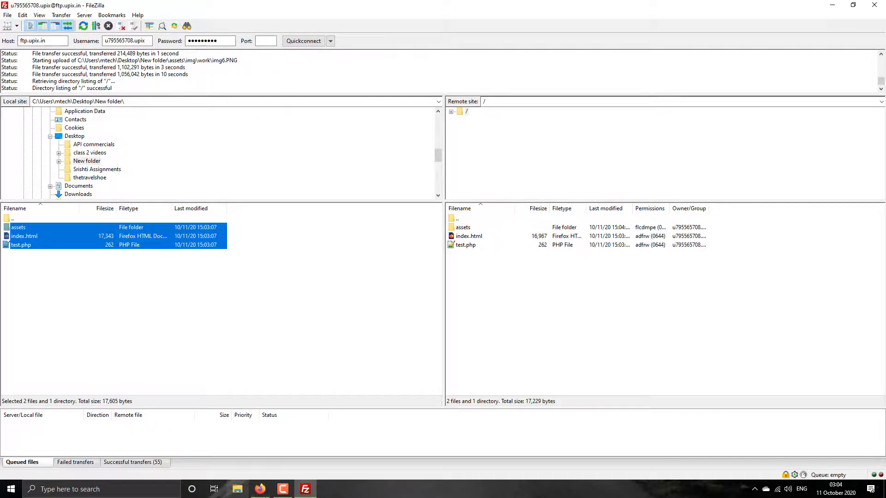
{"action": "left_click", "coordinate": [260, 489]}
{"action": "left_click", "coordinate": [342, 6]}
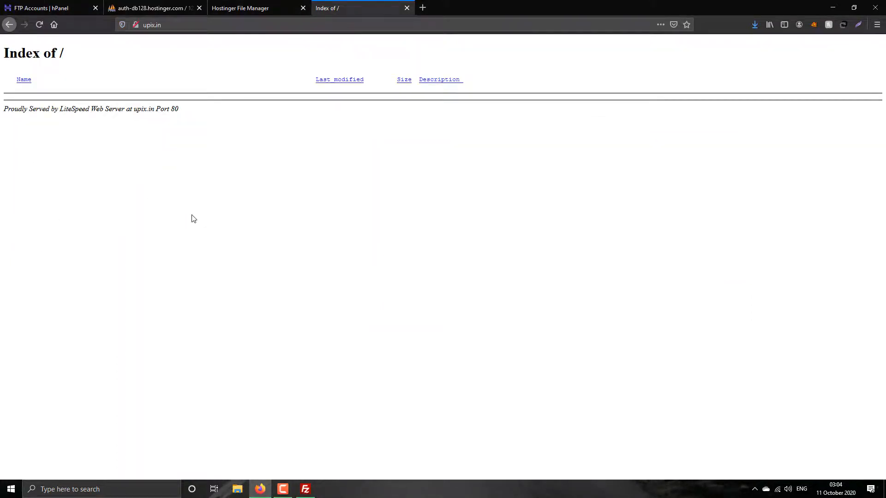
Reload upix.in to see the uploaded portfolio, then load upix.in/test.php.
{"action": "key", "text": "F5"}
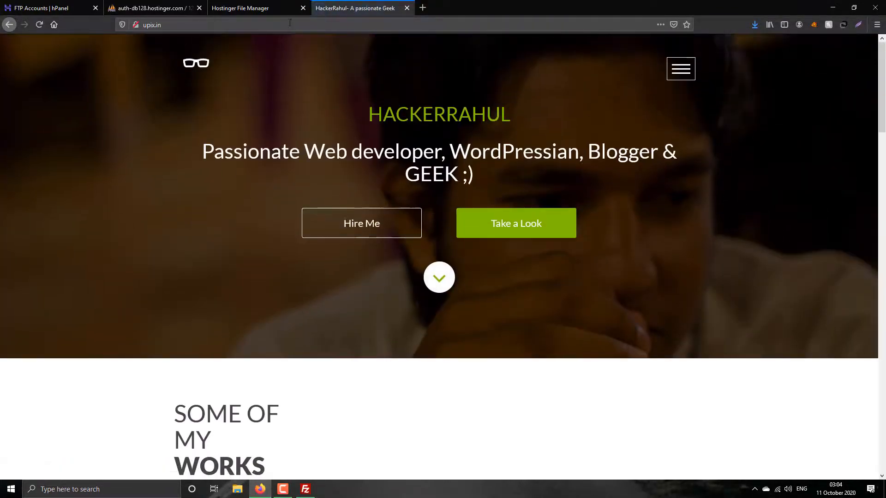
{"action": "left_click", "coordinate": [290, 23]}
{"action": "left_click", "coordinate": [290, 22]}
{"action": "type", "text": "/test.php"}
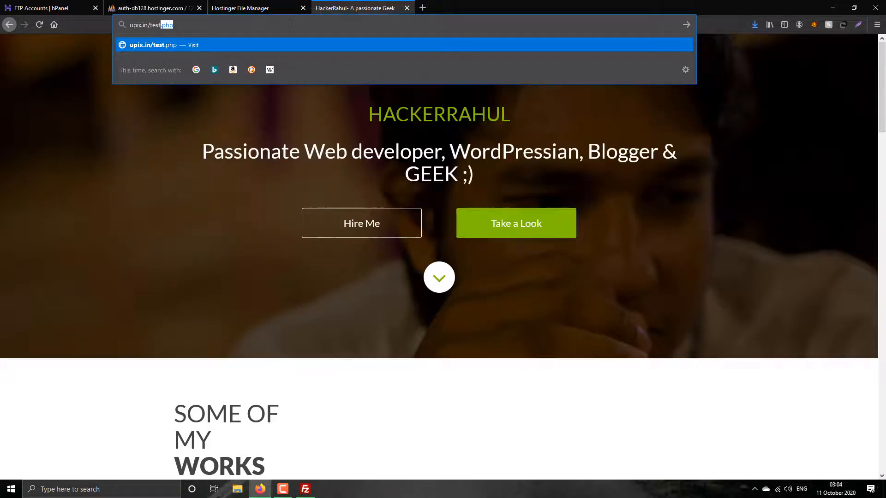
{"action": "key", "text": "Return"}
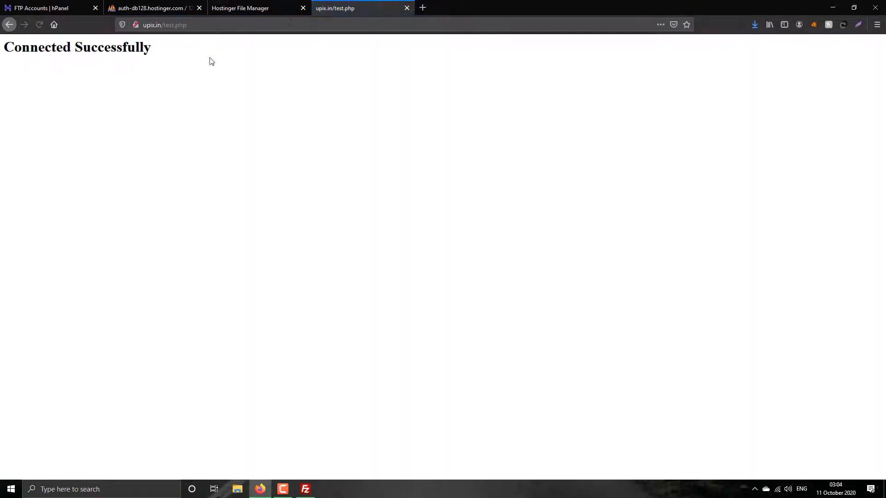
Check the 'Connected Successfully' message, then briefly bring FileZilla forward.
{"action": "left_click_drag", "start_coordinate": [2, 56], "coordinate": [210, 53]}
{"action": "left_click", "coordinate": [210, 54]}
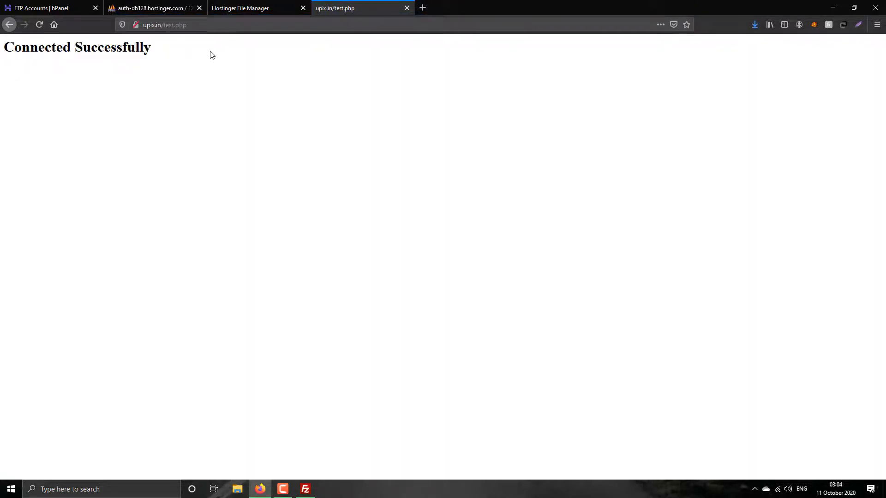
{"action": "left_click", "coordinate": [306, 490]}
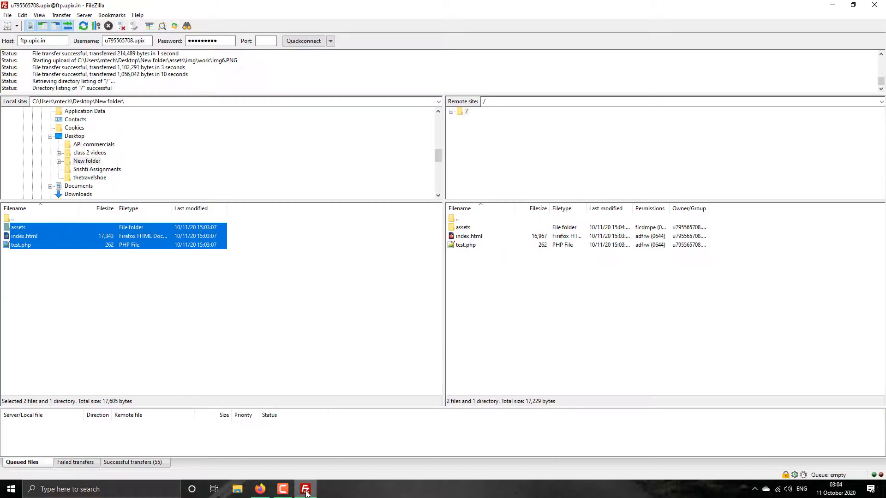
{"action": "left_click", "coordinate": [306, 491]}
Go from the hPanel FTP accounts page back to the hosting account dashboard.
{"action": "left_click", "coordinate": [150, 7]}
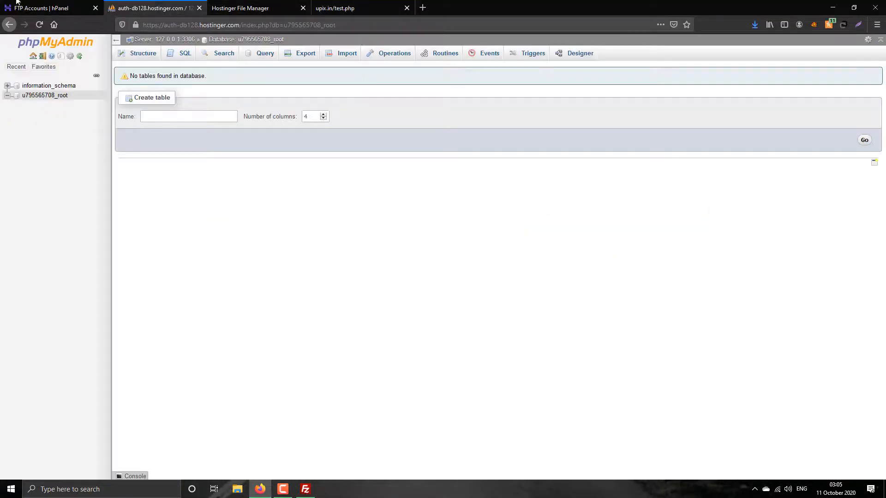
{"action": "left_click", "coordinate": [46, 8]}
{"action": "left_click", "coordinate": [294, 302]}
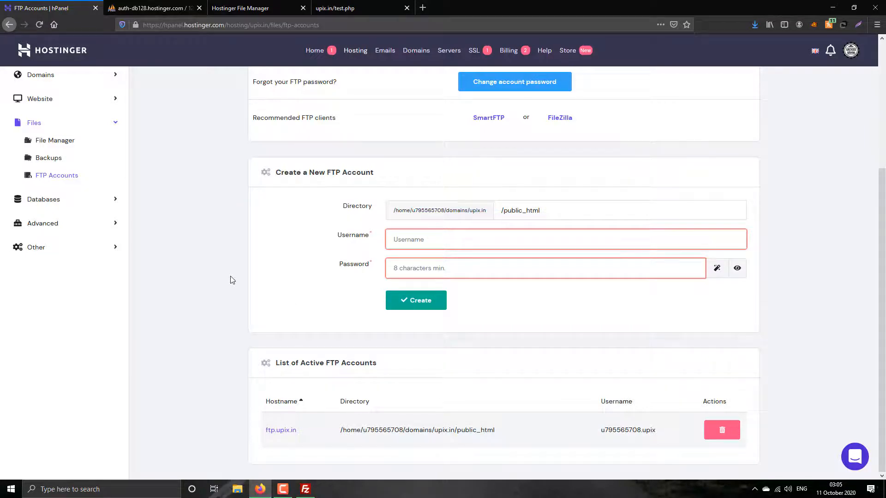
{"action": "scroll", "coordinate": [272, 301], "scroll_direction": "up", "scroll_amount": 4}
{"action": "left_click", "coordinate": [21, 158]}
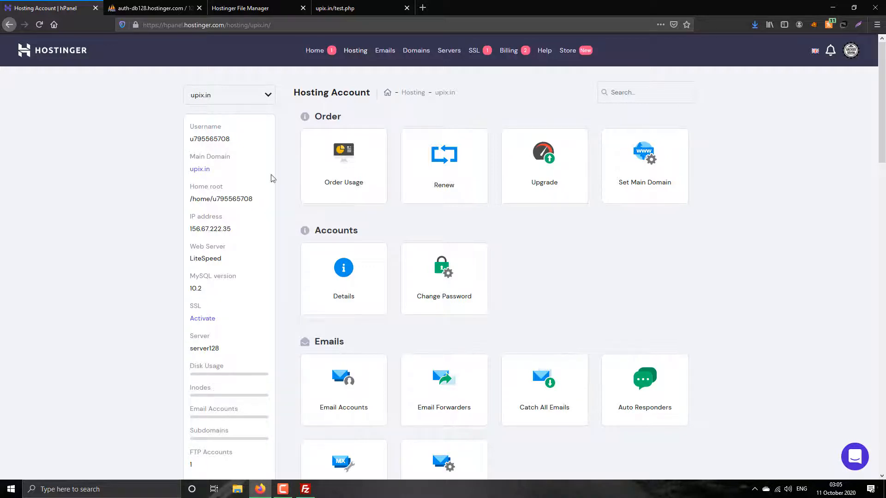
Delete assets, index.html and test.php from public_html in File Manager.
{"action": "left_click", "coordinate": [236, 5]}
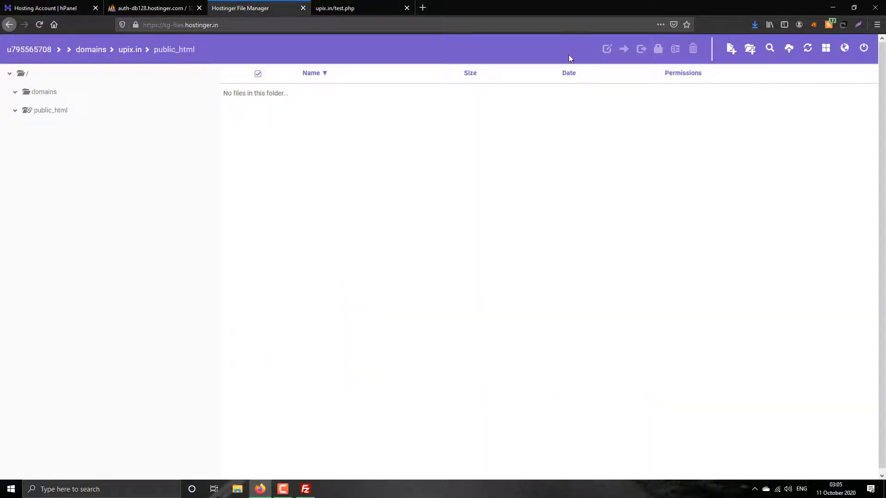
{"action": "left_click", "coordinate": [808, 49]}
{"action": "left_click", "coordinate": [244, 75]}
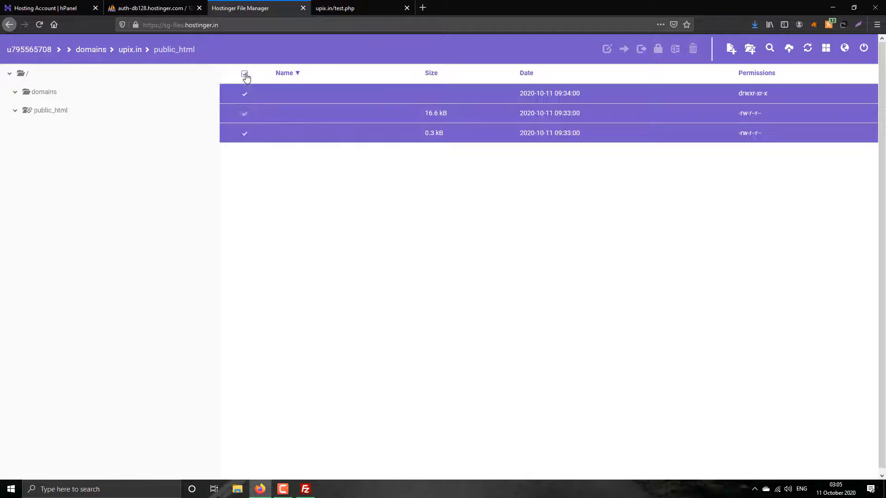
{"action": "left_click", "coordinate": [693, 49]}
{"action": "left_click", "coordinate": [564, 117]}
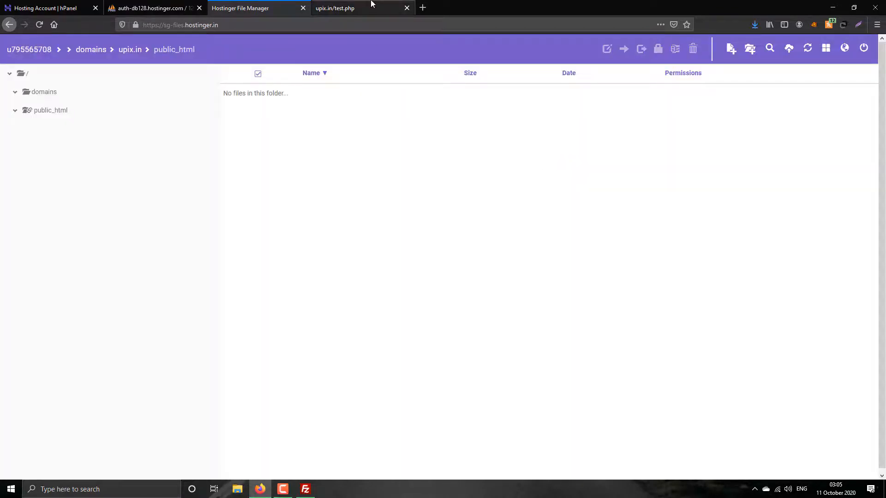
Trim test.php from the upix.in/test.php address in the site tab.
{"action": "left_click", "coordinate": [372, 4]}
{"action": "left_click", "coordinate": [365, 28]}
{"action": "left_click", "coordinate": [365, 28]}
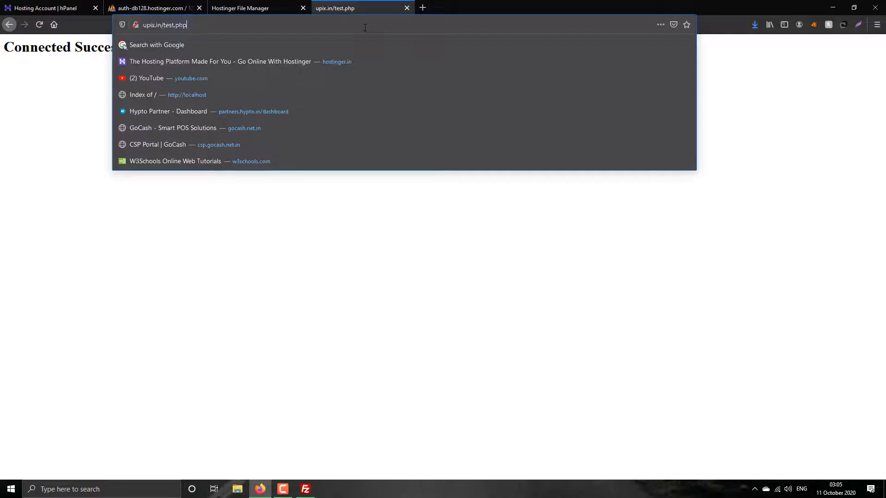
{"action": "key", "text": "BackSpace"}
{"action": "key", "text": "BackSpace"}
{"action": "key", "text": "BackSpace"}
{"action": "key", "text": "BackSpace"}
{"action": "key", "text": "BackSpace"}
{"action": "key", "text": "BackSpace"}
{"action": "key", "text": "BackSpace"}
{"action": "key", "text": "BackSpace"}
Load the empty upix.in root listing, then open github.com in a new tab.
{"action": "key", "text": "Return"}
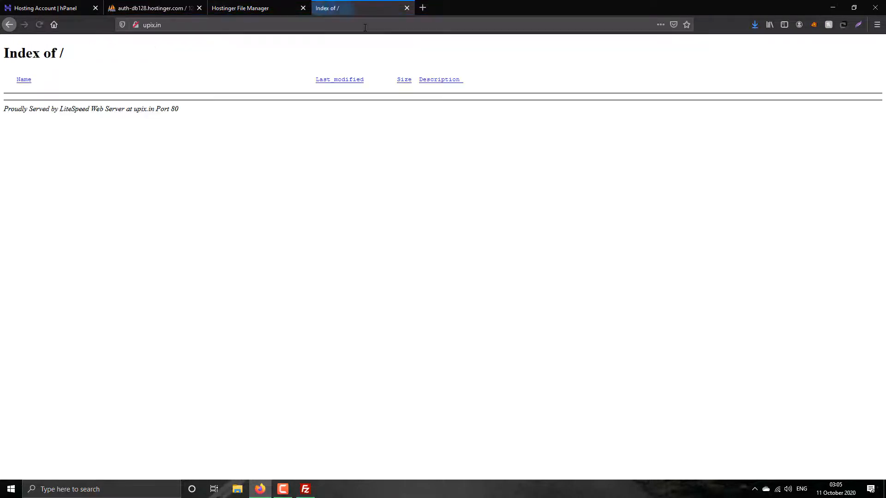
{"action": "left_click", "coordinate": [421, 8]}
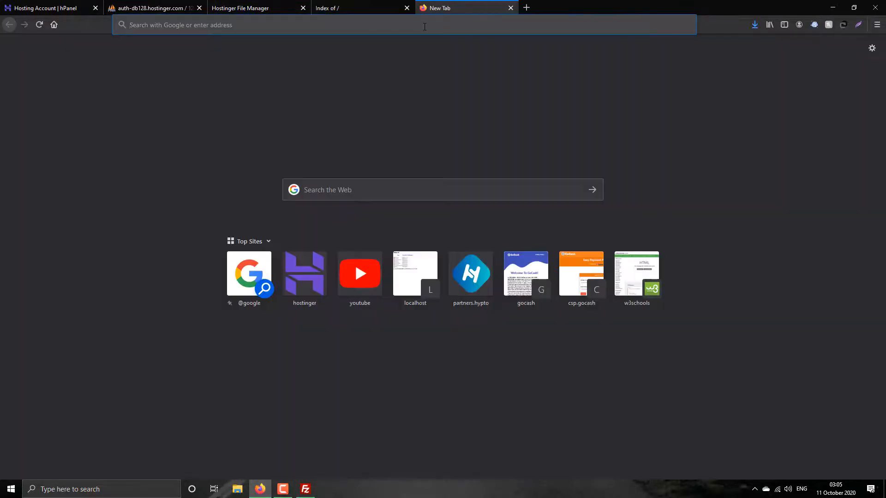
{"action": "type", "text": "github.com/"}
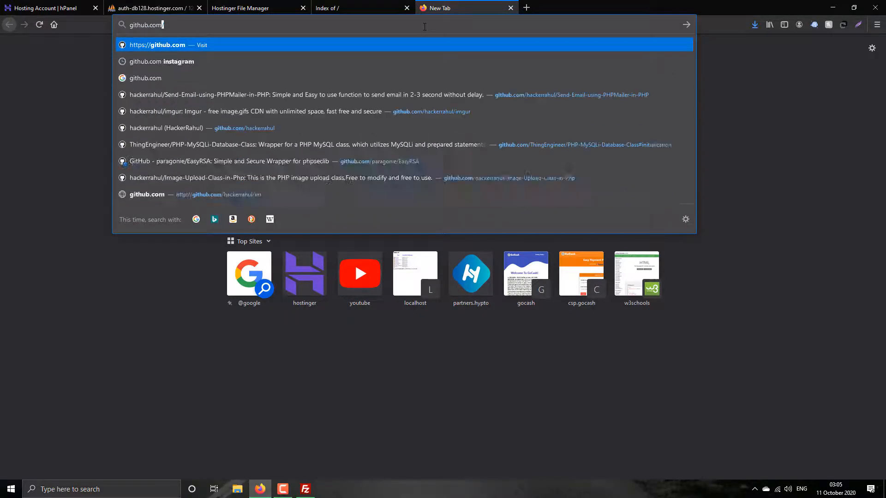
{"action": "key", "text": "Return"}
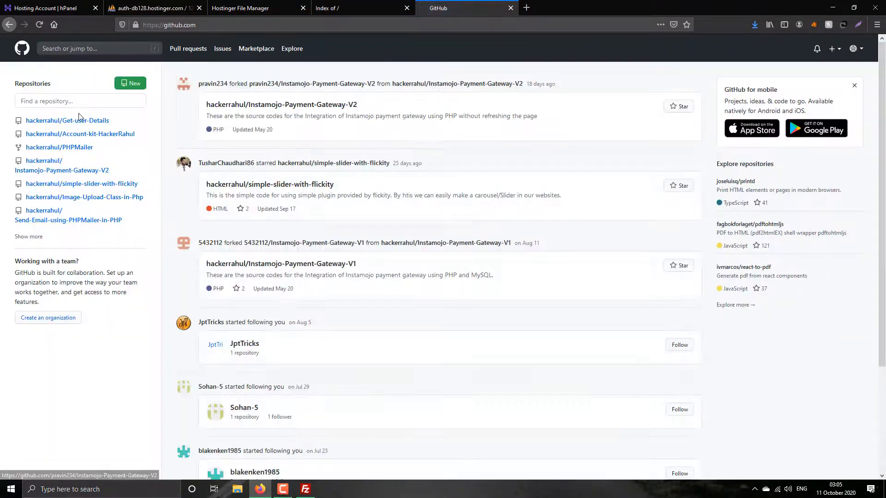
Open the simple-slider-with-flickity repository and review its README heading.
{"action": "left_click", "coordinate": [99, 185]}
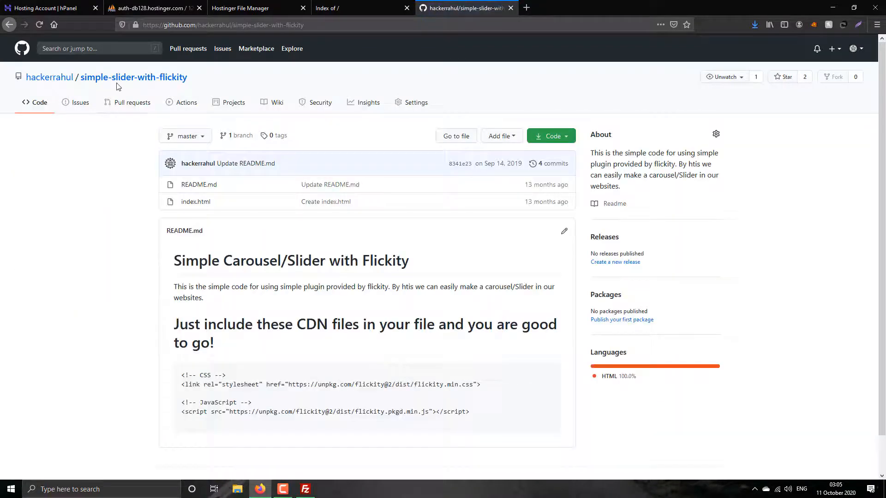
{"action": "scroll", "coordinate": [266, 323], "scroll_direction": "down", "scroll_amount": 2}
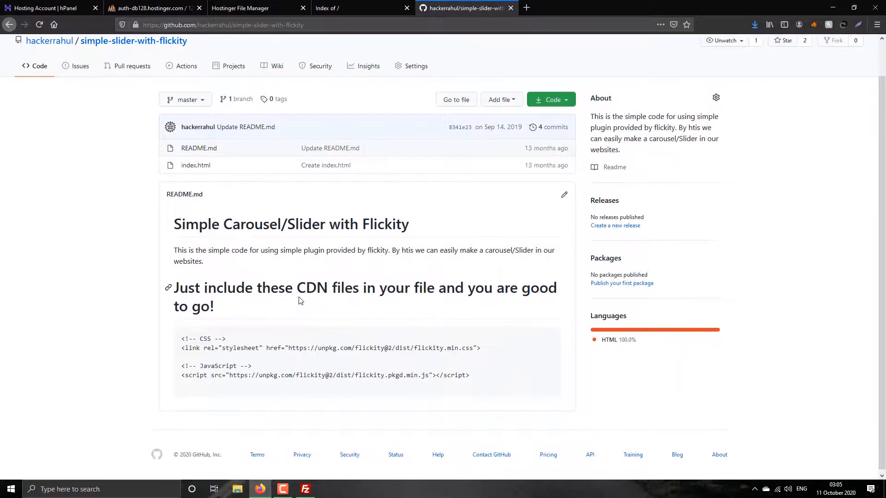
{"action": "left_click_drag", "start_coordinate": [187, 224], "coordinate": [453, 228]}
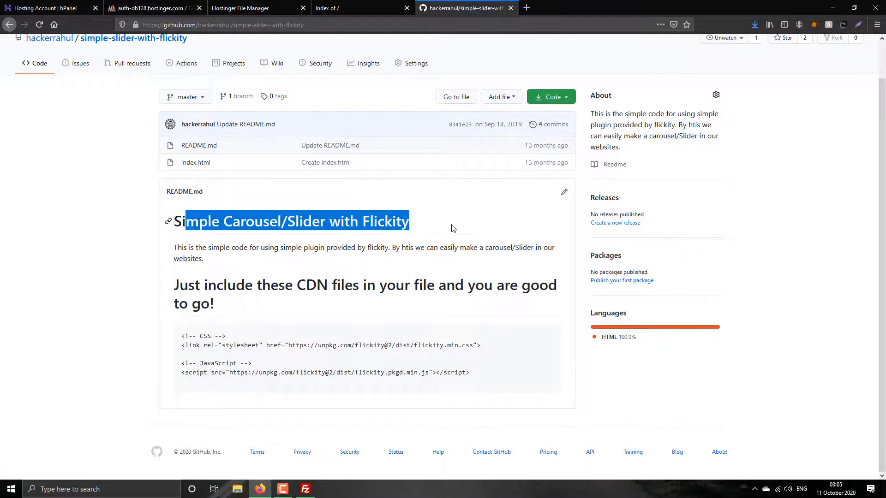
{"action": "left_click", "coordinate": [453, 228]}
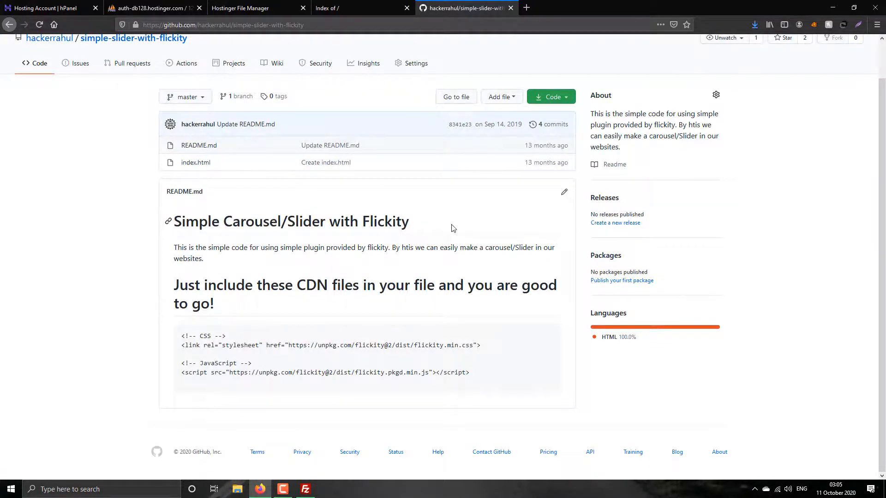
{"action": "left_click", "coordinate": [367, 6]}
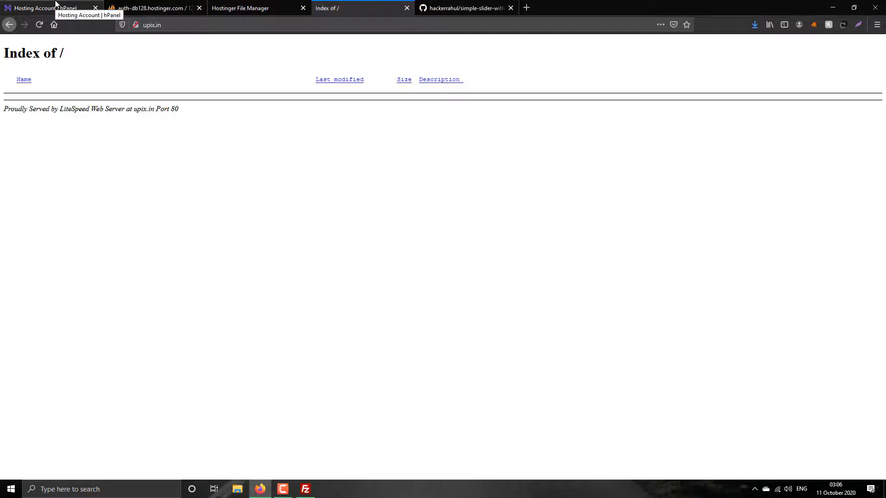
Open the GIT page from the hPanel hosting account and read the SSH key description.
{"action": "left_click", "coordinate": [446, 7]}
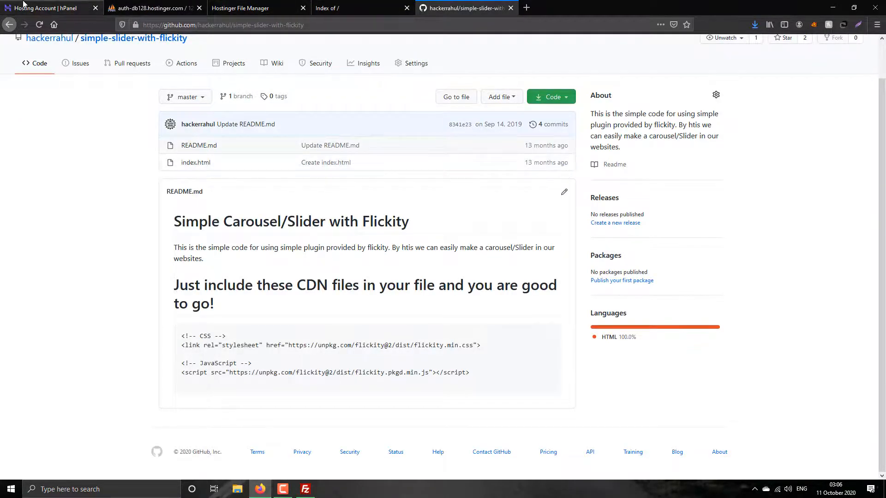
{"action": "left_click", "coordinate": [23, 5]}
{"action": "scroll", "coordinate": [561, 300], "scroll_direction": "down", "scroll_amount": 20}
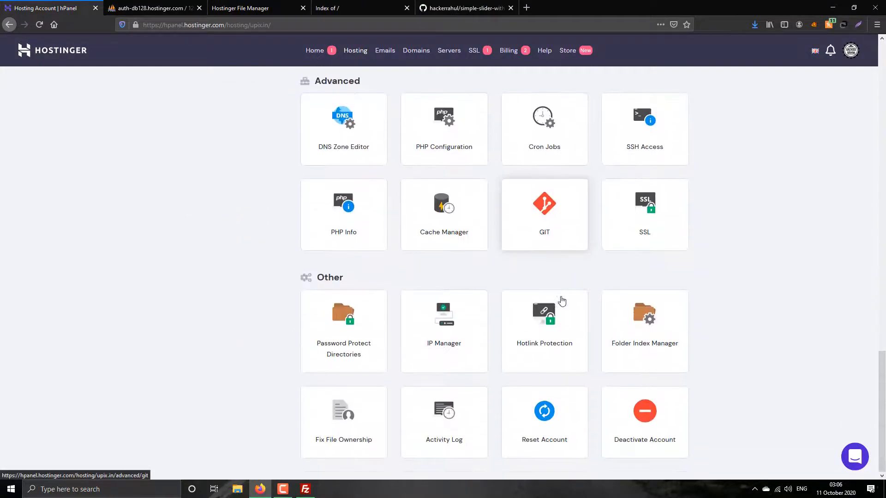
{"action": "left_click", "coordinate": [558, 229]}
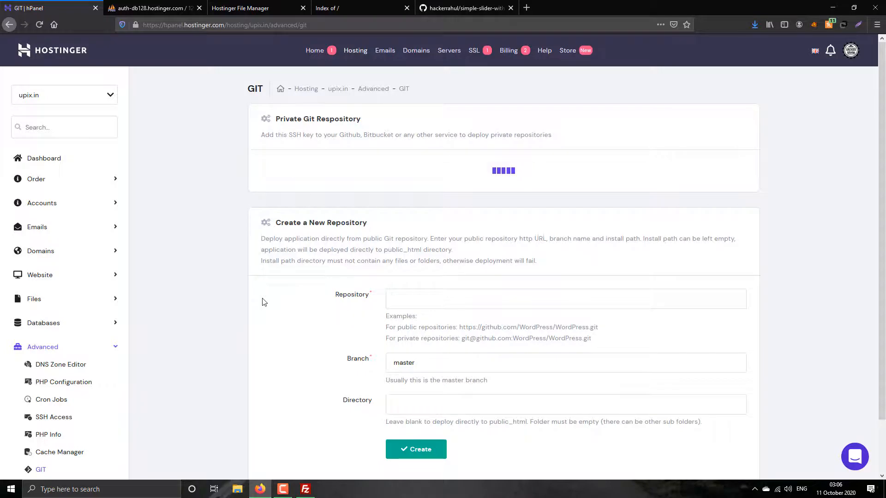
{"action": "scroll", "coordinate": [263, 300], "scroll_direction": "down", "scroll_amount": 2}
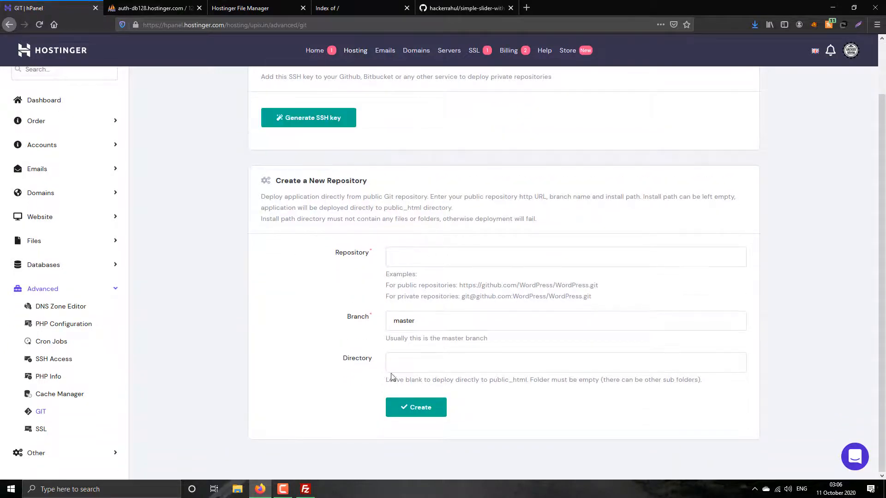
{"action": "scroll", "coordinate": [310, 332], "scroll_direction": "up", "scroll_amount": 2}
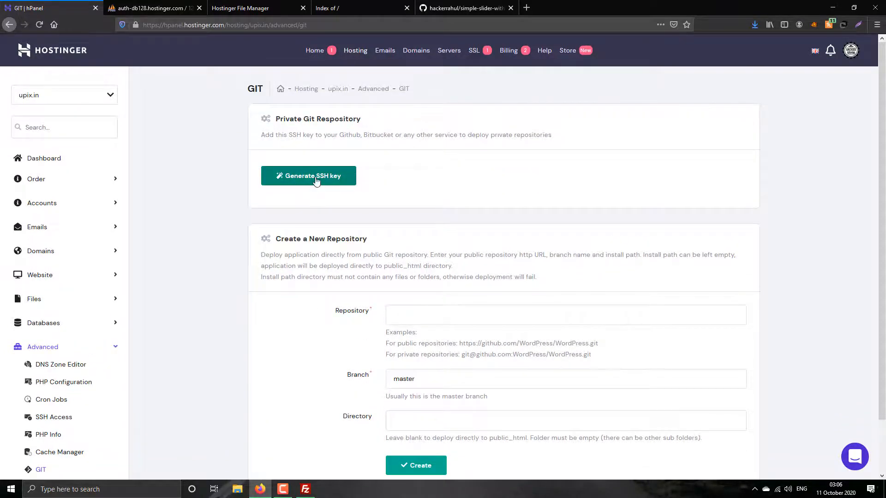
{"action": "left_click_drag", "start_coordinate": [261, 135], "coordinate": [560, 138]}
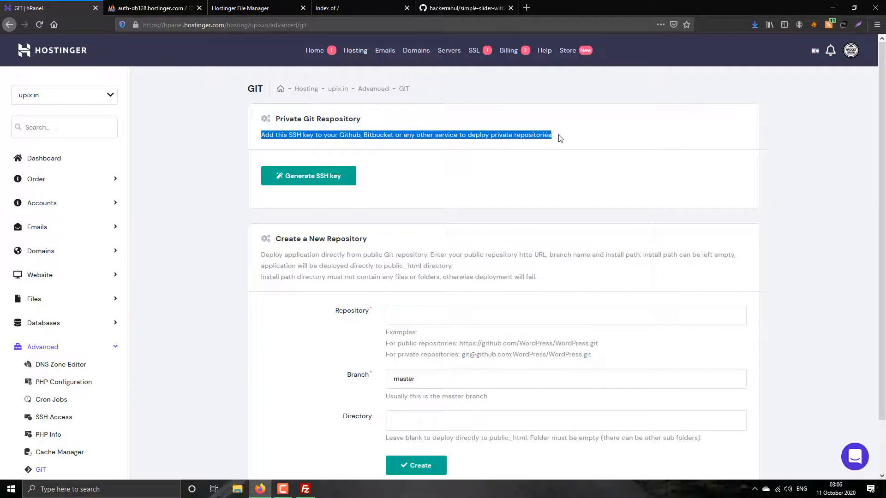
{"action": "left_click", "coordinate": [560, 138]}
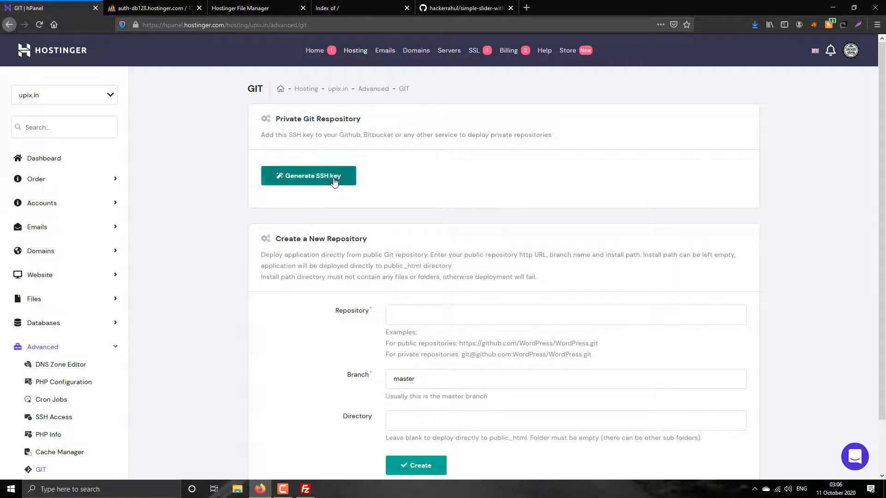
Compare the GitHub repository address with hPanel's Create a New Repository example address.
{"action": "left_click", "coordinate": [464, 9]}
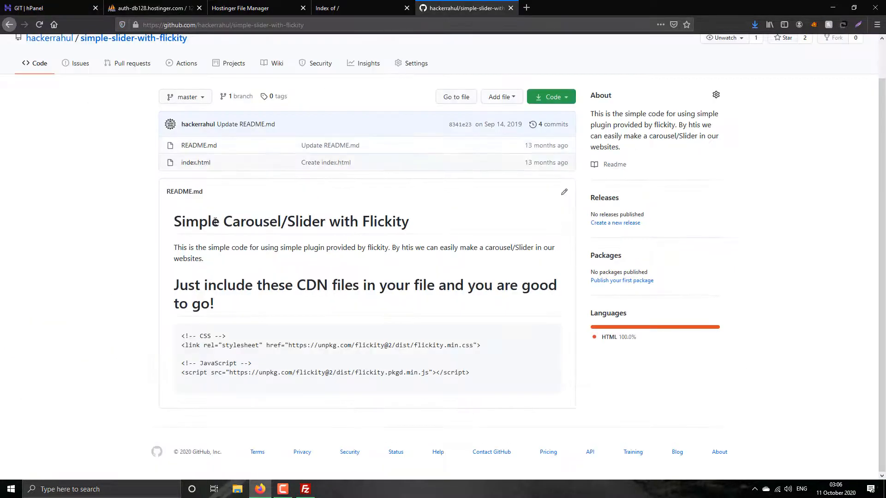
{"action": "scroll", "coordinate": [206, 188], "scroll_direction": "up", "scroll_amount": 2}
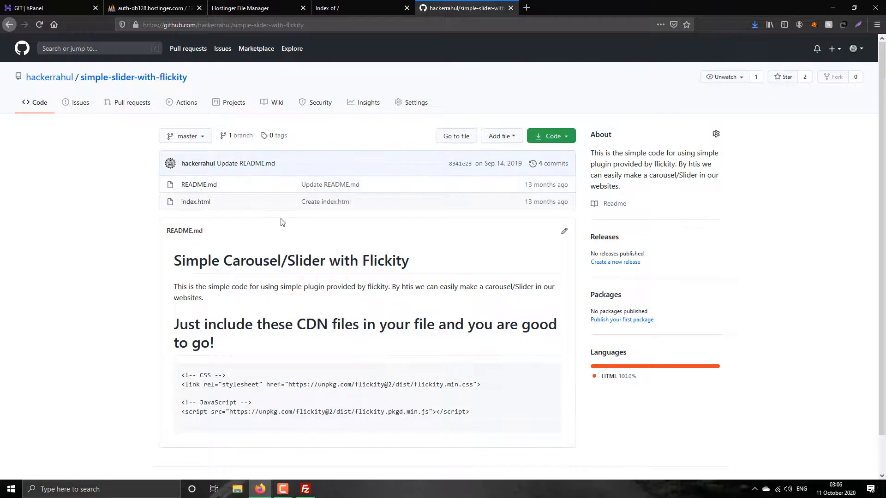
{"action": "left_click", "coordinate": [37, 8]}
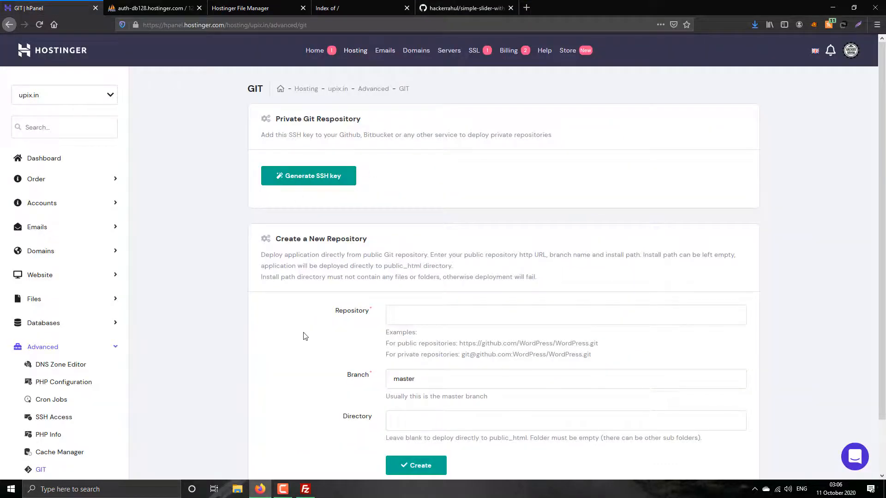
{"action": "scroll", "coordinate": [305, 337], "scroll_direction": "down", "scroll_amount": 1}
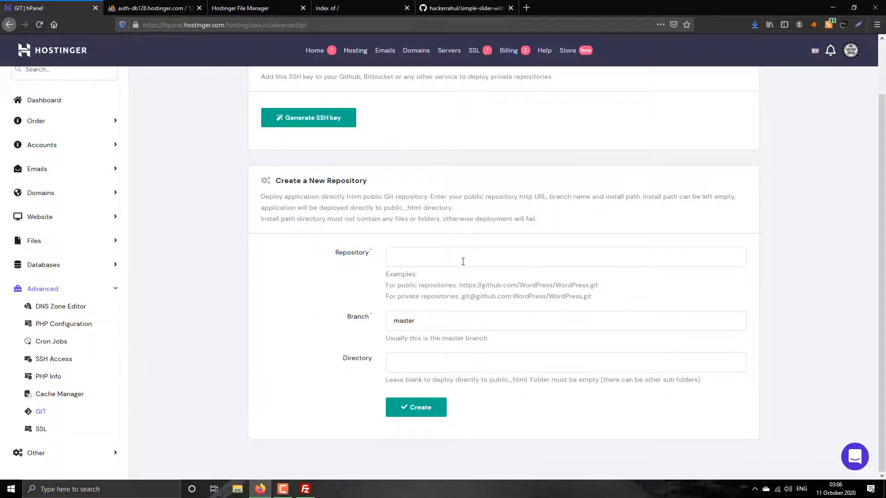
{"action": "left_click", "coordinate": [463, 8]}
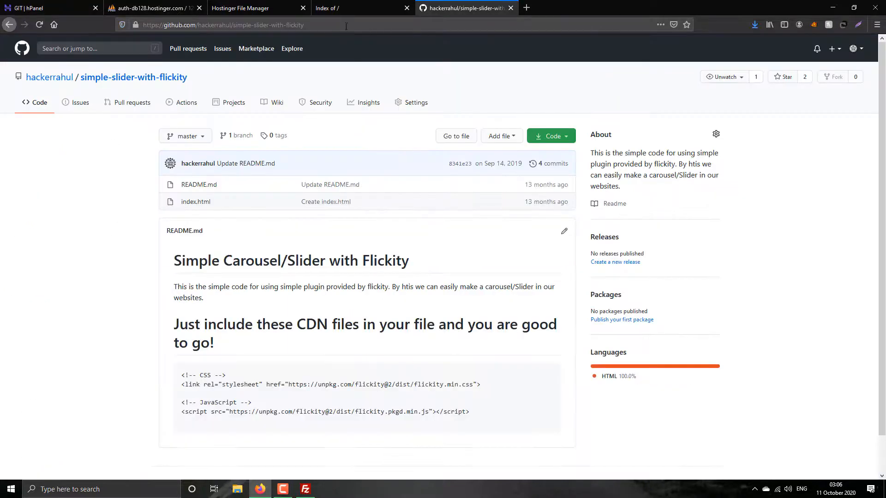
{"action": "left_click", "coordinate": [346, 26]}
{"action": "left_click", "coordinate": [51, 8]}
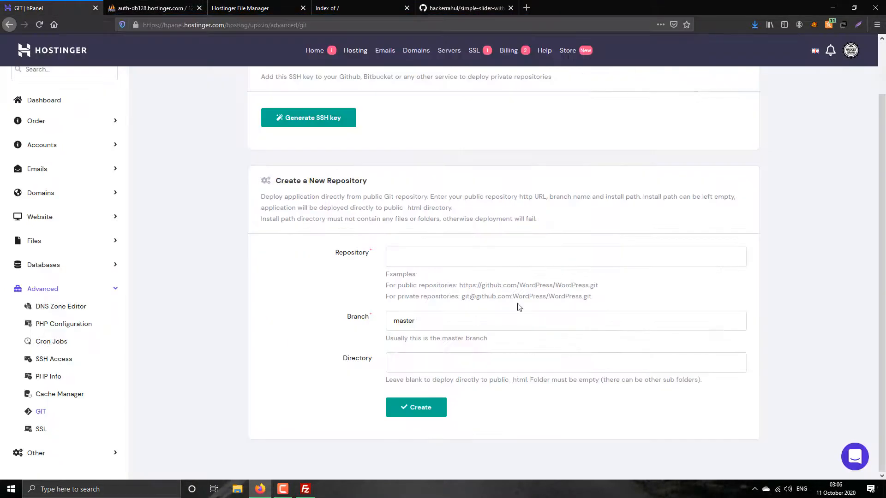
{"action": "left_click_drag", "start_coordinate": [463, 299], "coordinate": [658, 300]}
{"action": "left_click", "coordinate": [660, 302]}
{"action": "left_click", "coordinate": [486, 10]}
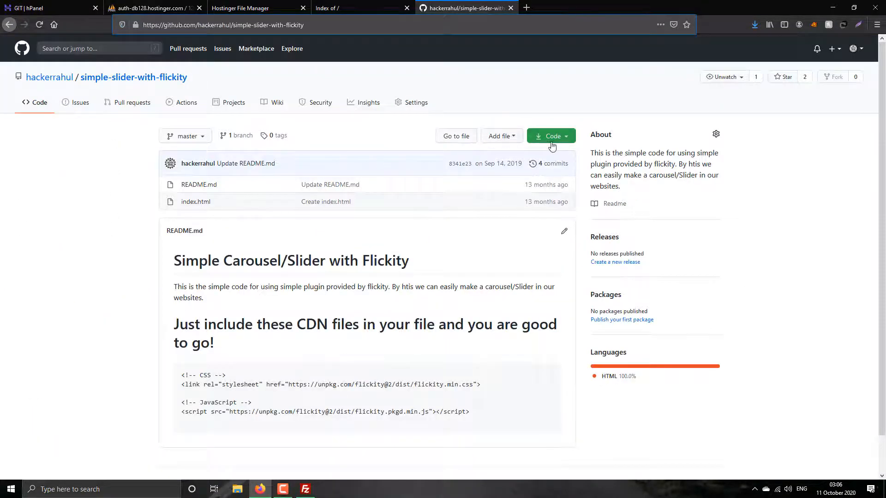
Copy the repository's HTTPS clone URL from GitHub into hPanel's Repository field.
{"action": "left_click", "coordinate": [563, 138]}
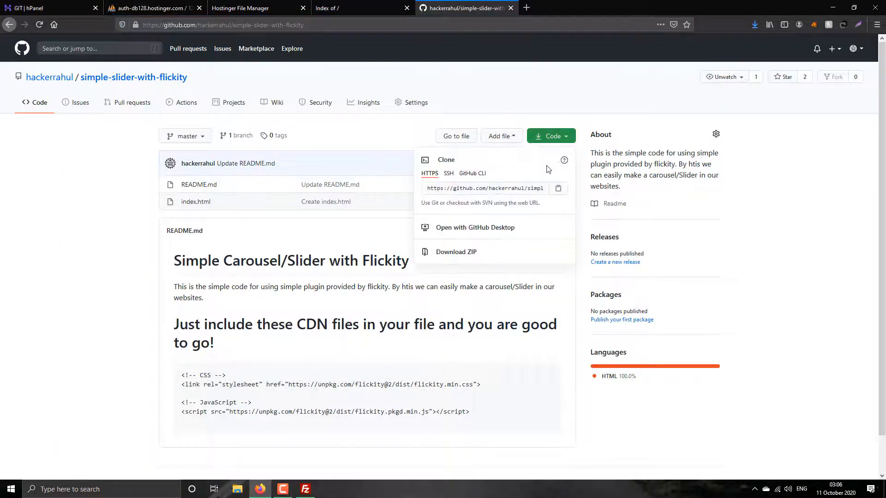
{"action": "left_click", "coordinate": [509, 188]}
{"action": "left_click", "coordinate": [559, 189]}
{"action": "left_click", "coordinate": [41, 7]}
{"action": "left_click", "coordinate": [441, 259]}
{"action": "key", "text": "ctrl+v"}
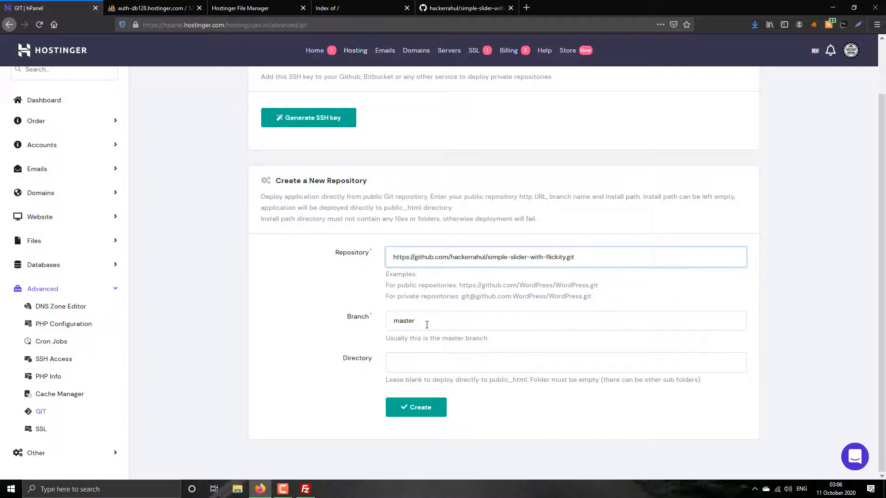
{"action": "left_click", "coordinate": [432, 366]}
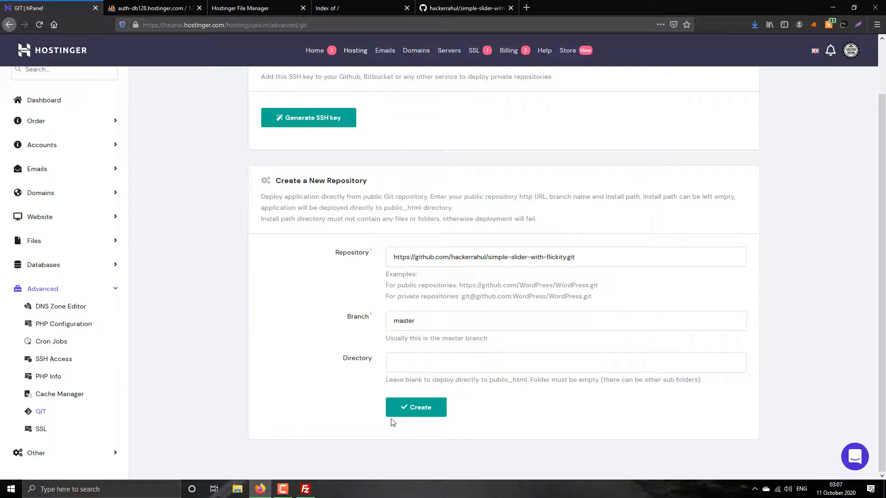
Reload upix.in, then create the Git repository on branch master with an empty directory.
{"action": "left_click", "coordinate": [360, 8]}
{"action": "left_click", "coordinate": [367, 26]}
{"action": "key", "text": "Return"}
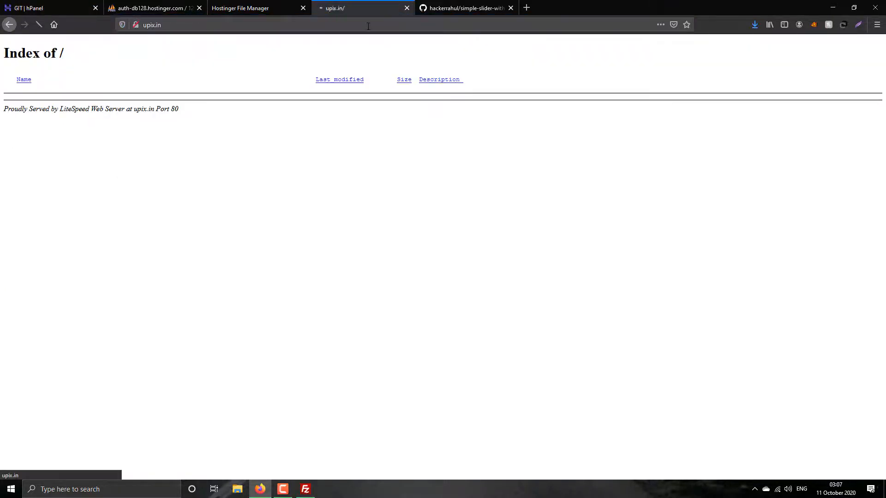
{"action": "left_click", "coordinate": [50, 8]}
{"action": "left_click", "coordinate": [434, 409]}
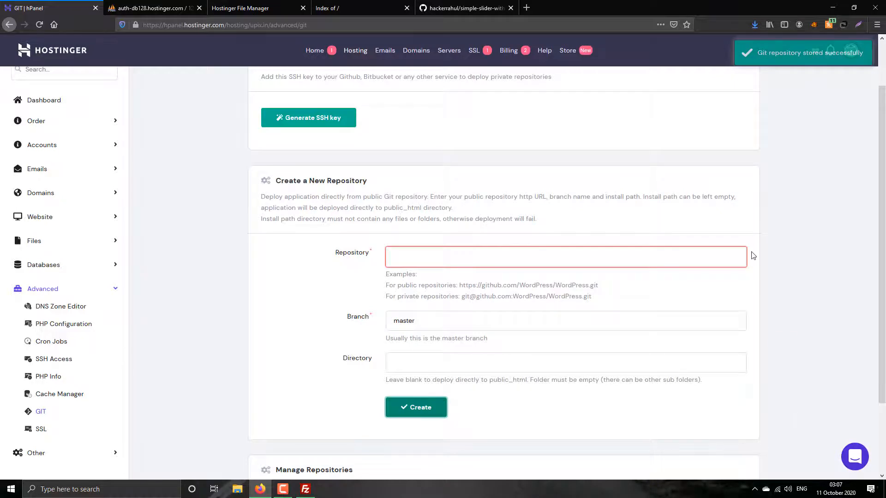
{"action": "scroll", "coordinate": [751, 253], "scroll_direction": "down", "scroll_amount": 2}
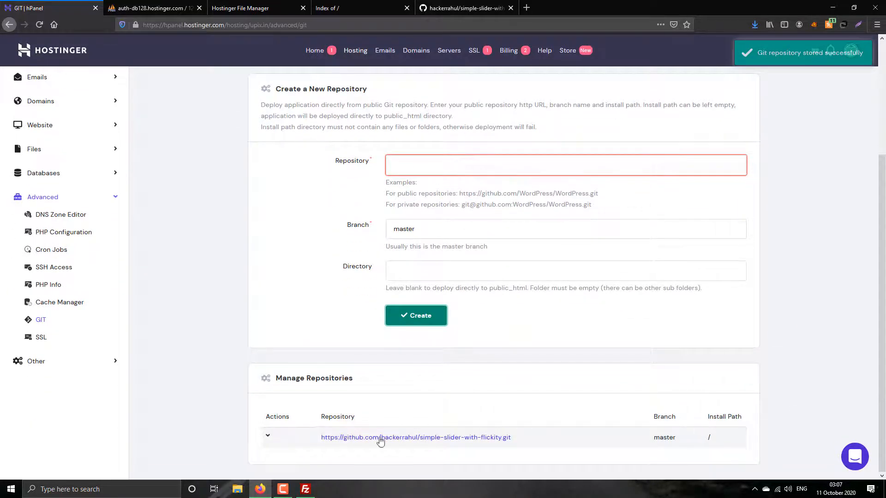
Reload upix.in to load the deployed Simple Slider page, checking DevTools network requests.
{"action": "left_click", "coordinate": [365, 4]}
{"action": "left_click", "coordinate": [370, 25]}
{"action": "key", "text": "Return"}
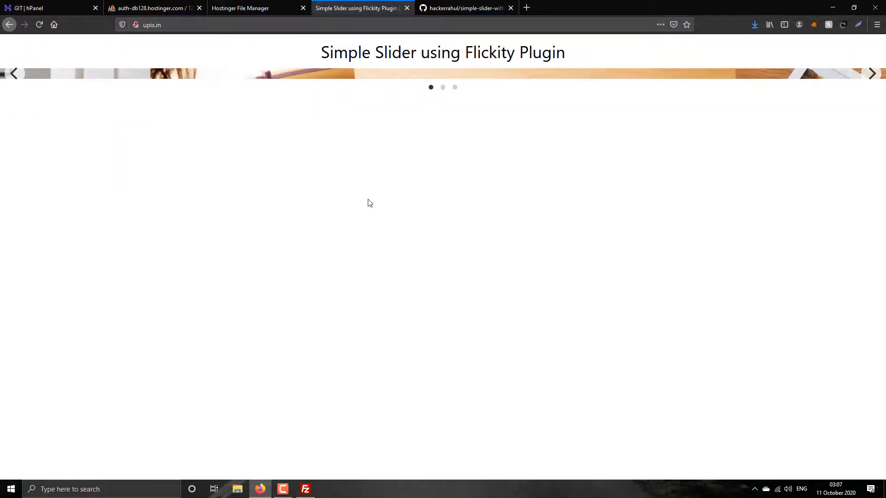
{"action": "key", "text": "F5"}
{"action": "key", "text": "ctrl+shift+e"}
{"action": "key", "text": "F5"}
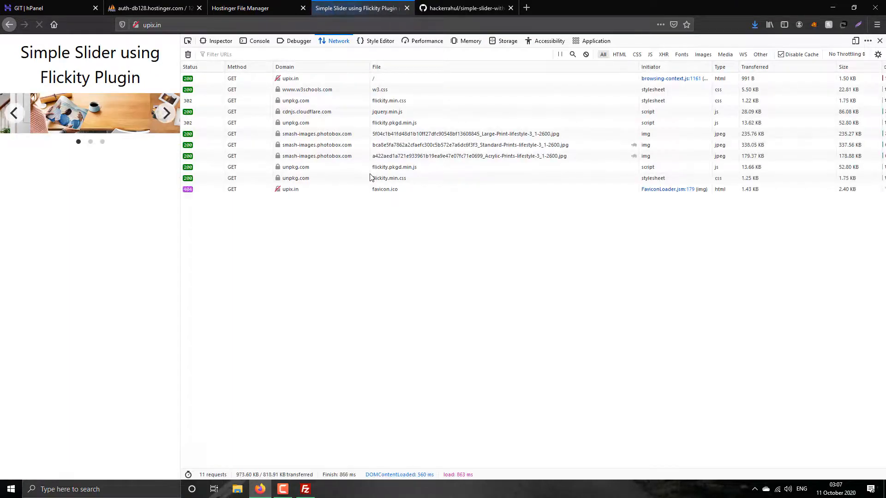
{"action": "key", "text": "F12"}
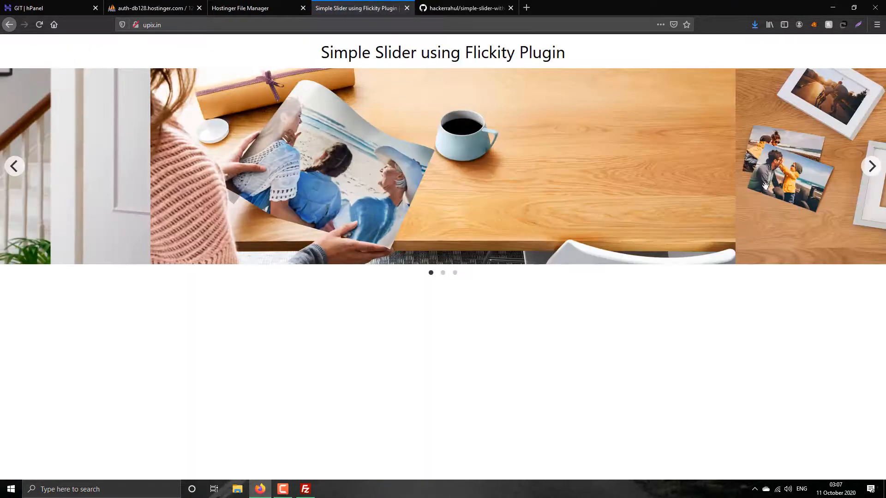
Advance the Flickity slider repeatedly through its three slides.
{"action": "left_click", "coordinate": [871, 170]}
{"action": "left_click", "coordinate": [872, 172]}
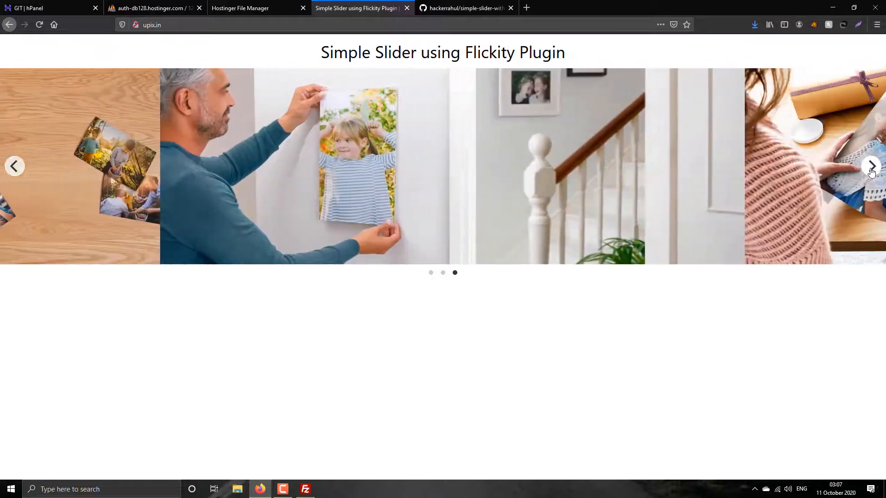
{"action": "left_click", "coordinate": [871, 169]}
{"action": "left_click", "coordinate": [871, 170]}
{"action": "left_click", "coordinate": [871, 170]}
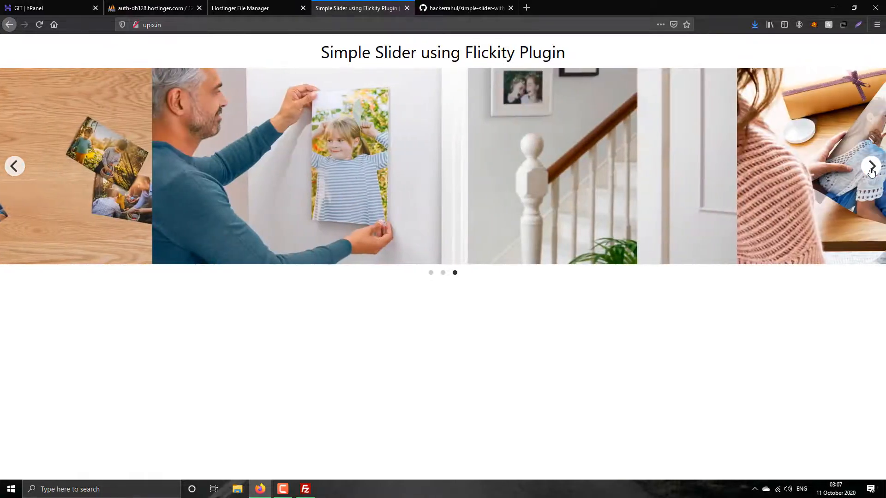
{"action": "left_click", "coordinate": [871, 170]}
{"action": "left_click", "coordinate": [871, 171]}
{"action": "left_click", "coordinate": [871, 171]}
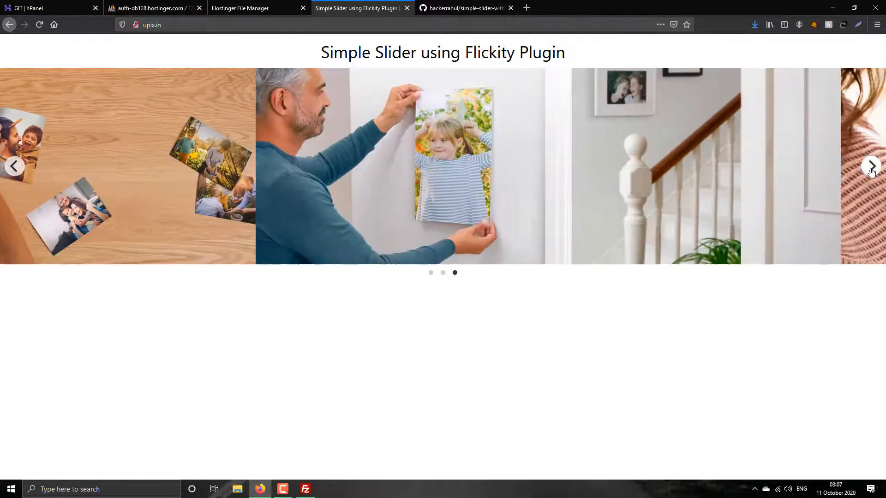
{"action": "left_click", "coordinate": [872, 170]}
{"action": "left_click", "coordinate": [872, 171]}
{"action": "left_click", "coordinate": [871, 170]}
{"action": "left_click", "coordinate": [871, 170]}
{"action": "left_click", "coordinate": [249, 8]}
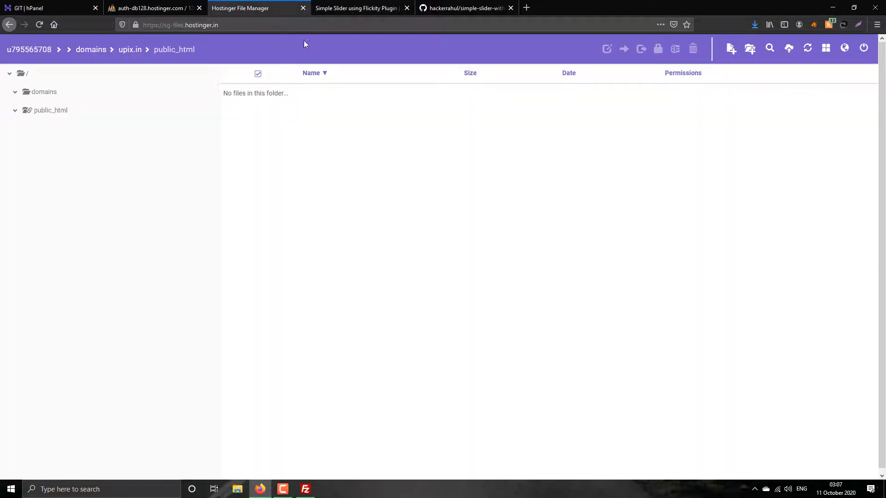
Refresh public_html to list .git, index.html and README.md, then expand the hPanel repository row.
{"action": "left_click", "coordinate": [807, 48]}
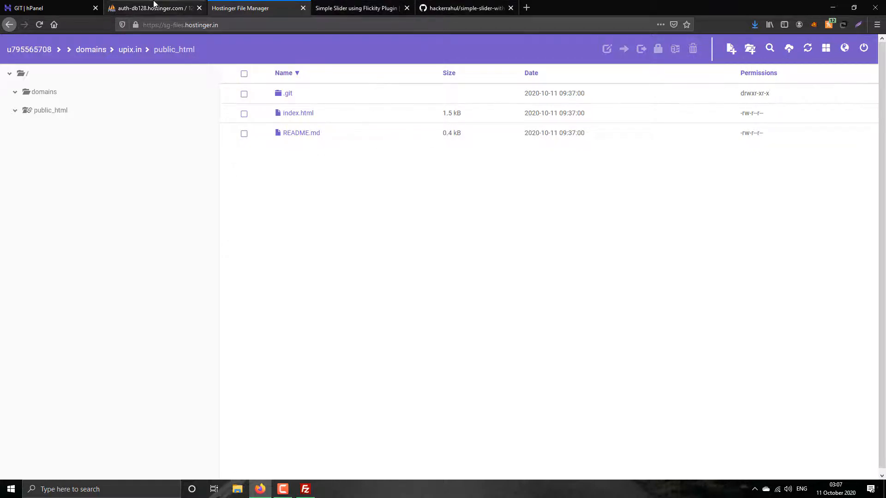
{"action": "left_click", "coordinate": [154, 8]}
{"action": "left_click", "coordinate": [78, 6]}
{"action": "left_click", "coordinate": [281, 438]}
{"action": "scroll", "coordinate": [299, 445], "scroll_direction": "down", "scroll_amount": 1}
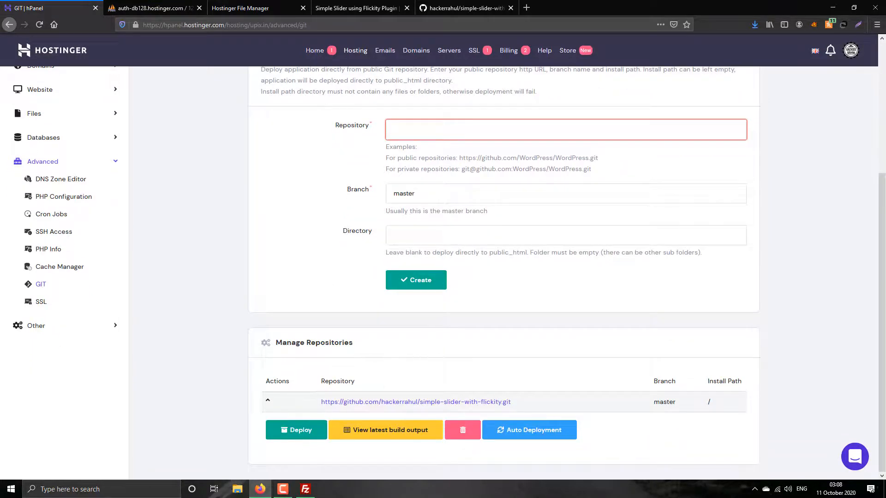
Open index.html in the GitHub repository and scroll through its 38-line source.
{"action": "left_click", "coordinate": [427, 6]}
{"action": "left_click", "coordinate": [364, 289]}
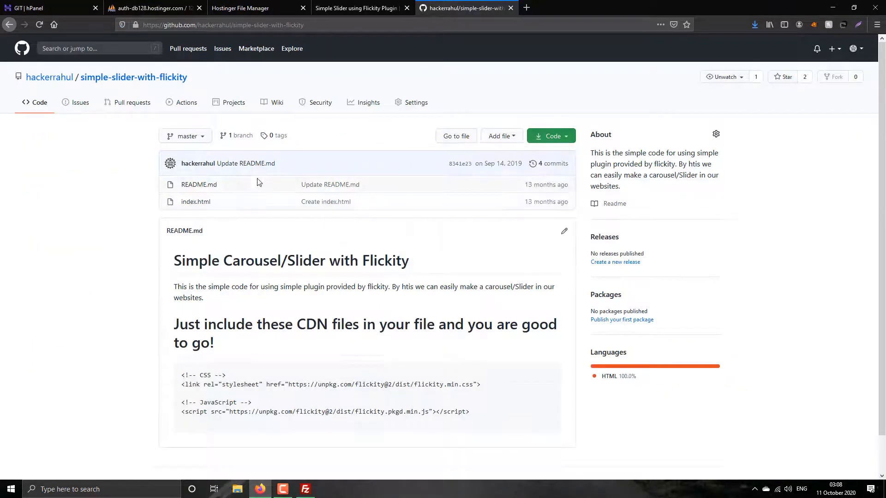
{"action": "left_click", "coordinate": [197, 201]}
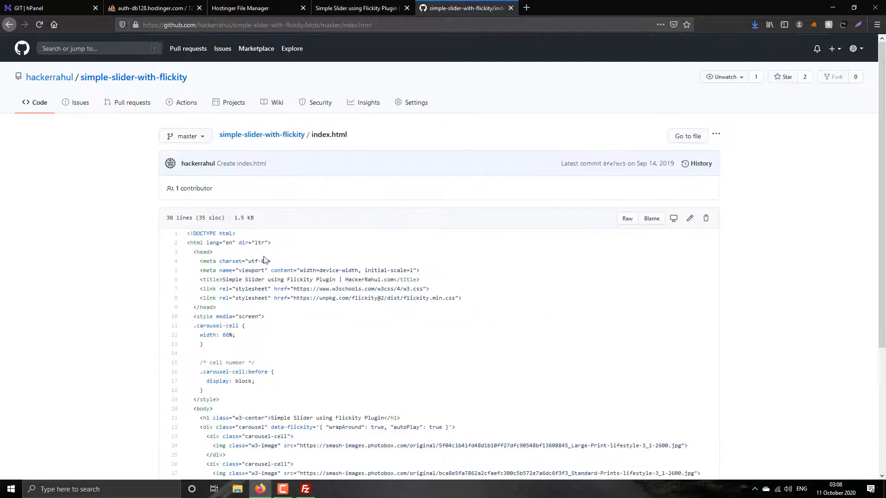
{"action": "scroll", "coordinate": [271, 264], "scroll_direction": "down", "scroll_amount": 4}
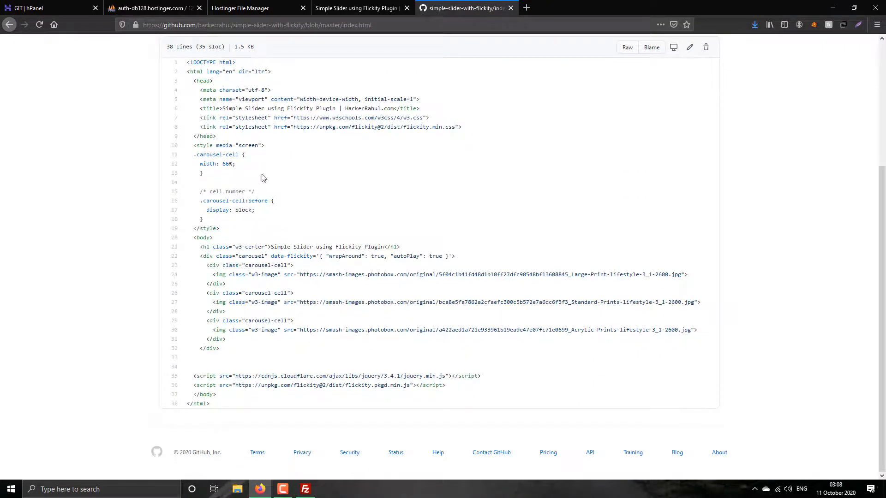
{"action": "scroll", "coordinate": [344, 217], "scroll_direction": "up", "scroll_amount": 1}
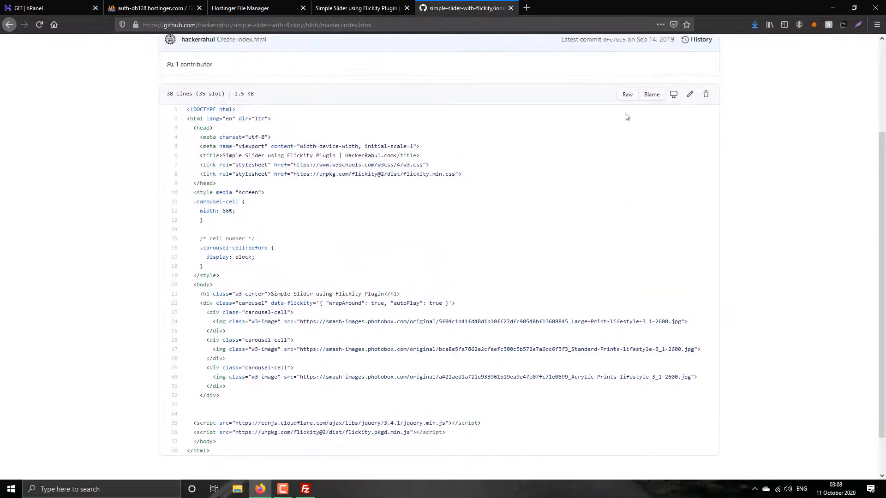
Edit index.html on GitHub, changing .carousel-cell width from 66% to 100%, and commit to master.
{"action": "left_click", "coordinate": [689, 94]}
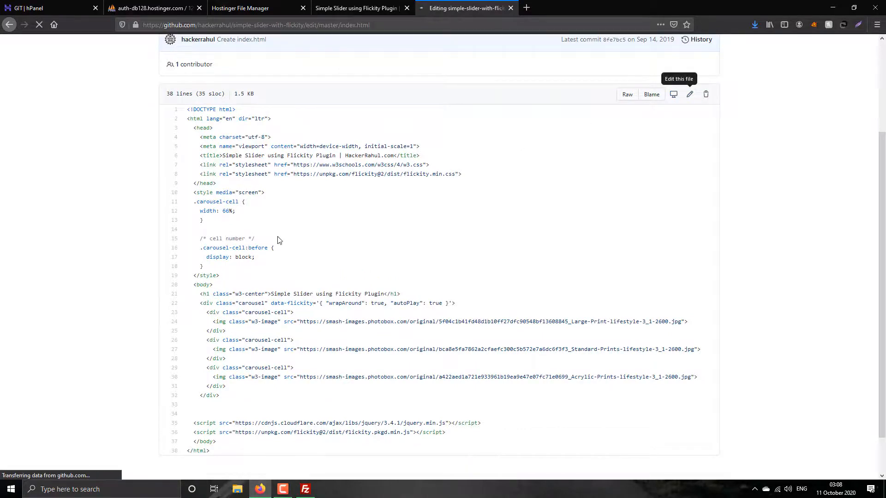
{"action": "scroll", "coordinate": [236, 254], "scroll_direction": "down", "scroll_amount": 1}
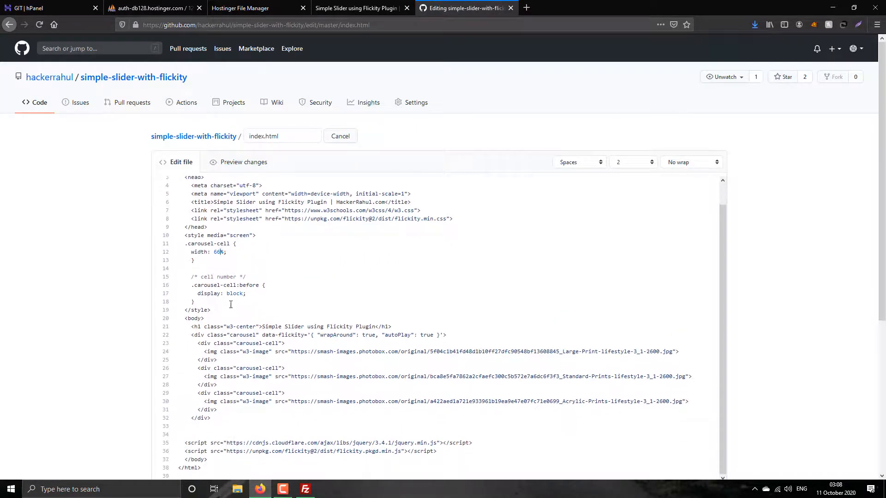
{"action": "type", "text": "100"}
{"action": "scroll", "coordinate": [826, 303], "scroll_direction": "down", "scroll_amount": 5}
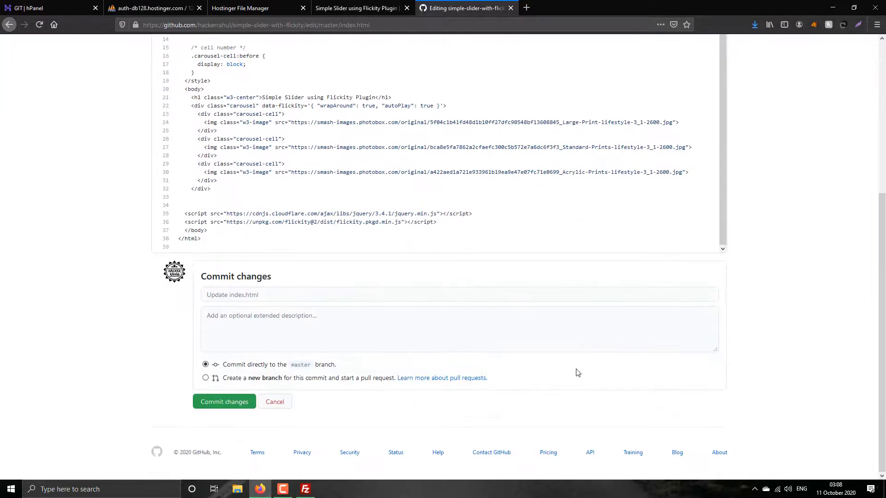
{"action": "left_click", "coordinate": [215, 402]}
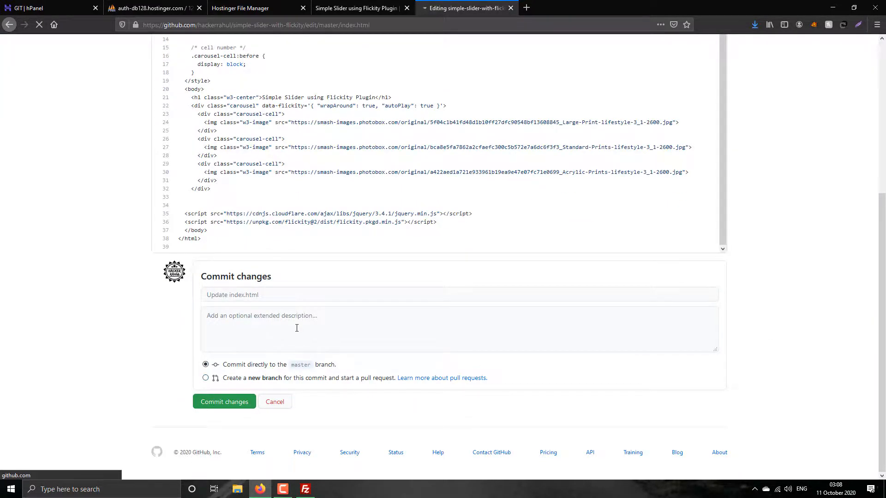
{"action": "left_click", "coordinate": [256, 8]}
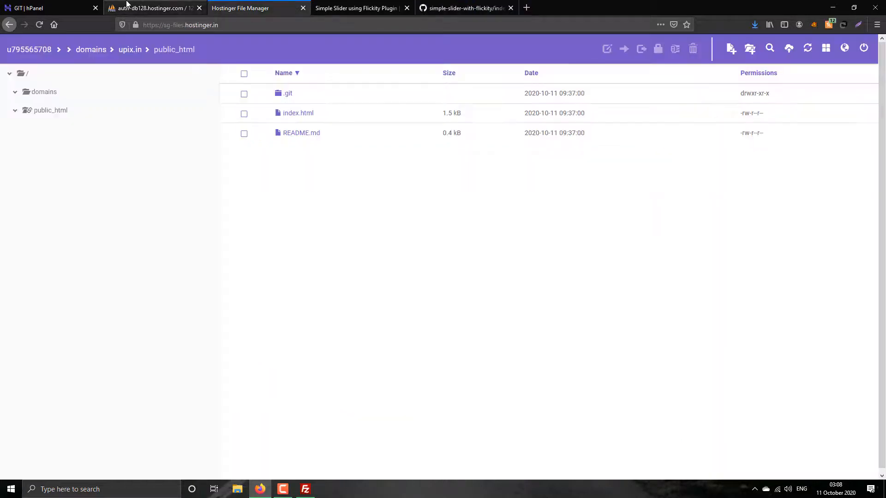
Deploy the simple-slider-with-flickity repository from hPanel's Git page, confirm, and close the output.
{"action": "left_click", "coordinate": [108, 5]}
{"action": "left_click", "coordinate": [100, 7]}
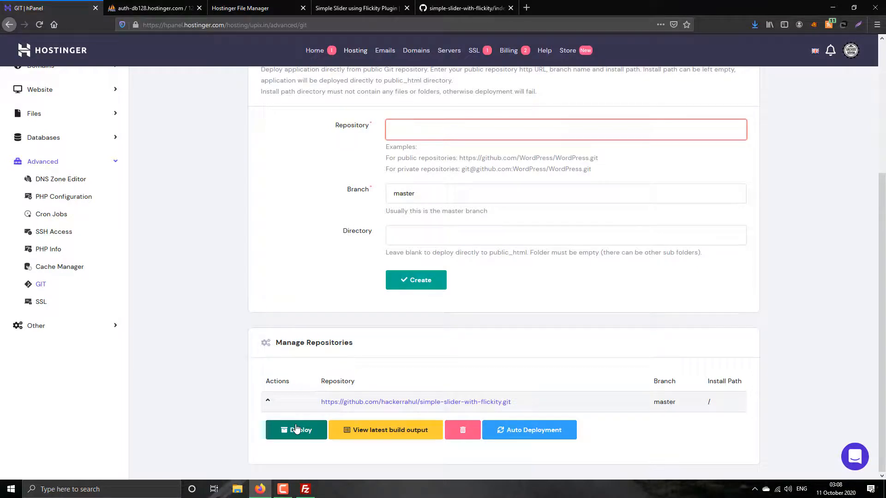
{"action": "left_click", "coordinate": [296, 429]}
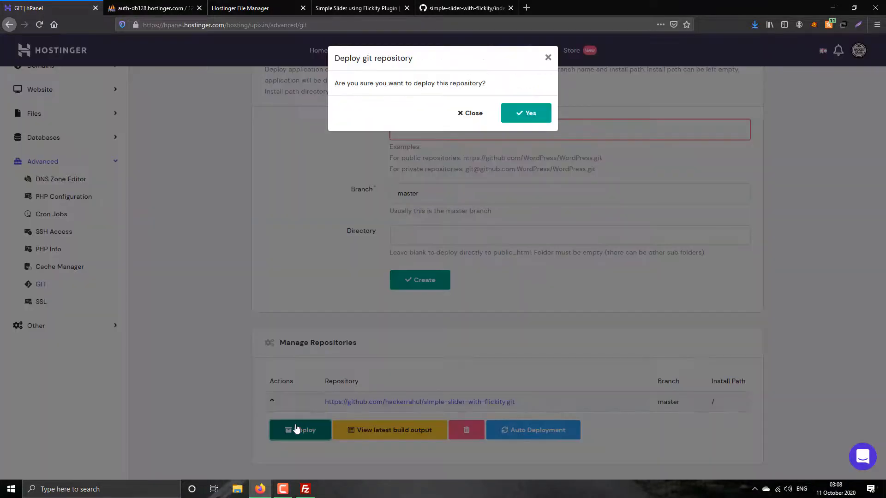
{"action": "left_click", "coordinate": [530, 115]}
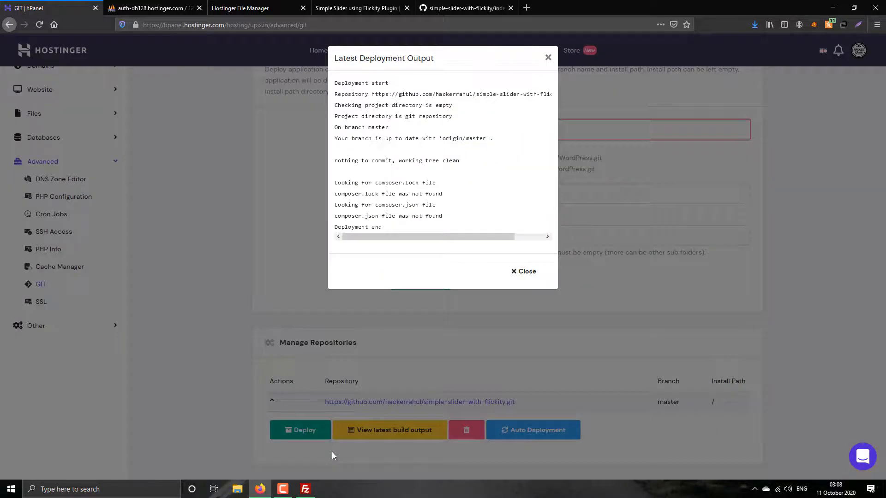
{"action": "left_click", "coordinate": [524, 274]}
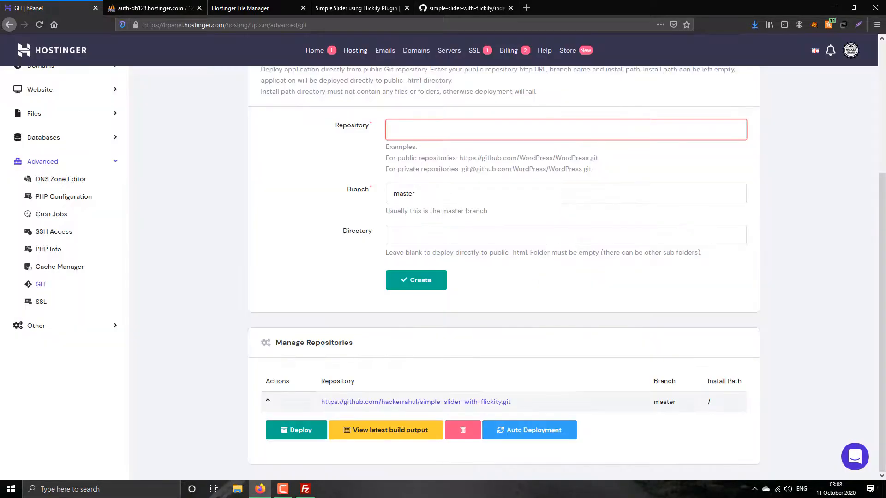
Reload upix.in with the network inspector to load the updated full-width slider.
{"action": "left_click", "coordinate": [389, 6]}
{"action": "key", "text": "F5"}
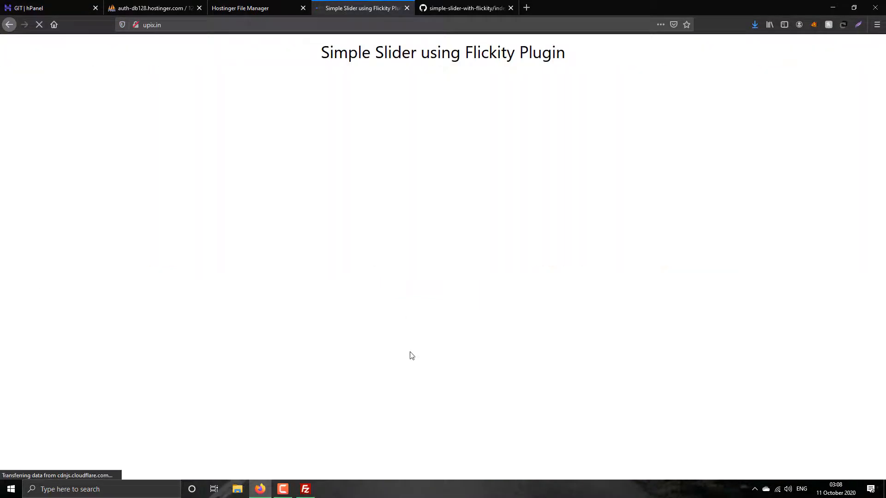
{"action": "key", "text": "ctrl+shift+e"}
{"action": "key", "text": "F5"}
{"action": "key", "text": "F12"}
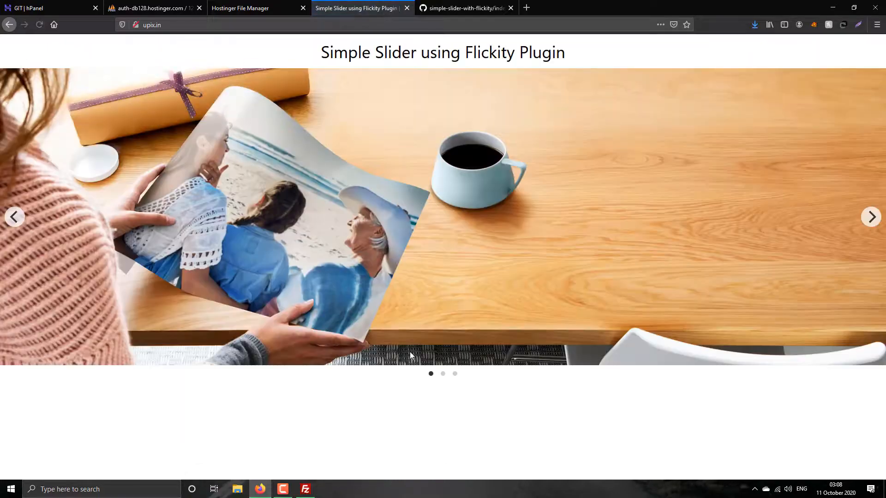
Advance the full-width slider through its images, then return to hPanel's GIT page.
{"action": "left_click", "coordinate": [871, 217]}
{"action": "left_click", "coordinate": [871, 218]}
{"action": "left_click", "coordinate": [871, 218]}
{"action": "left_click", "coordinate": [871, 218]}
{"action": "left_click", "coordinate": [871, 217]}
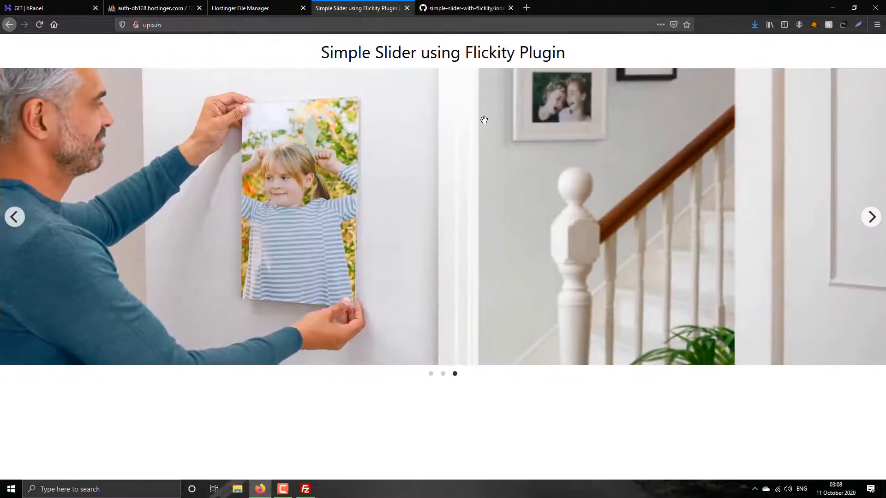
{"action": "left_click", "coordinate": [281, 4]}
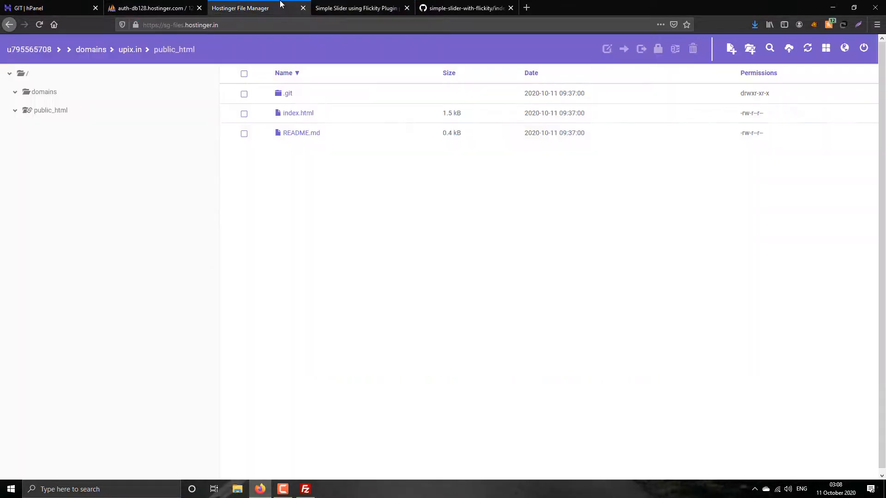
{"action": "left_click", "coordinate": [49, 8]}
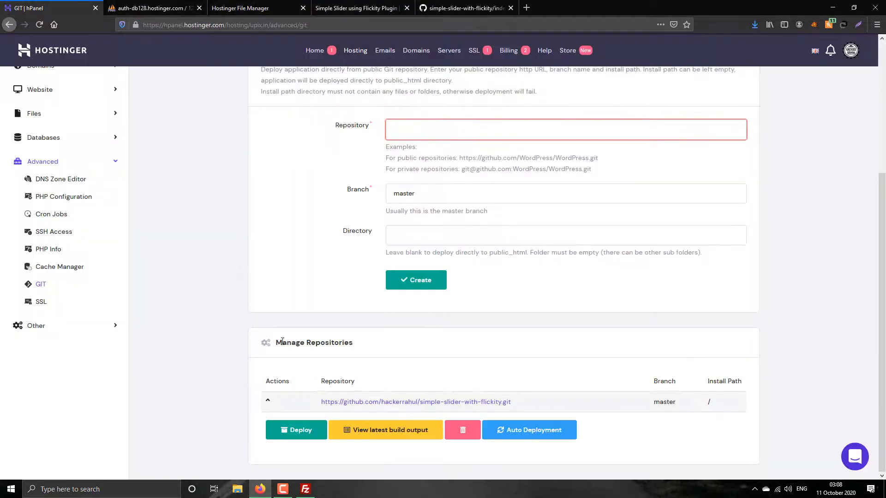
{"action": "left_click", "coordinate": [466, 7]}
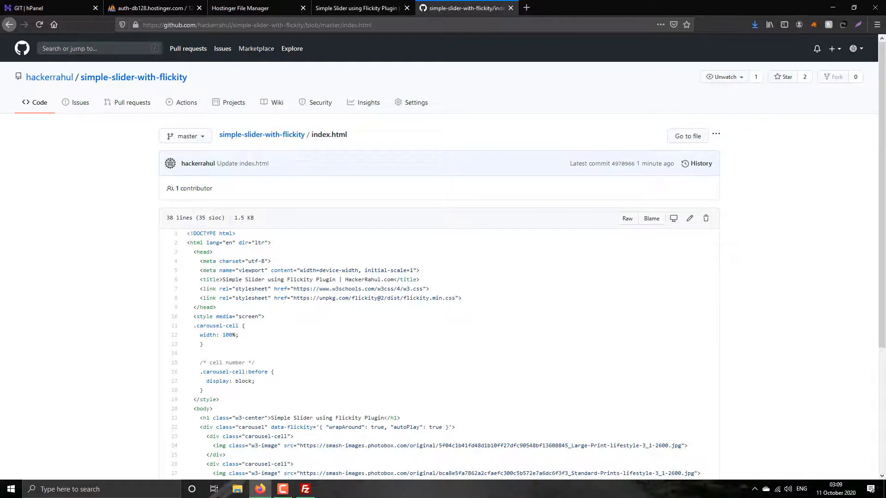
{"action": "key", "text": "ctrl+Tab"}
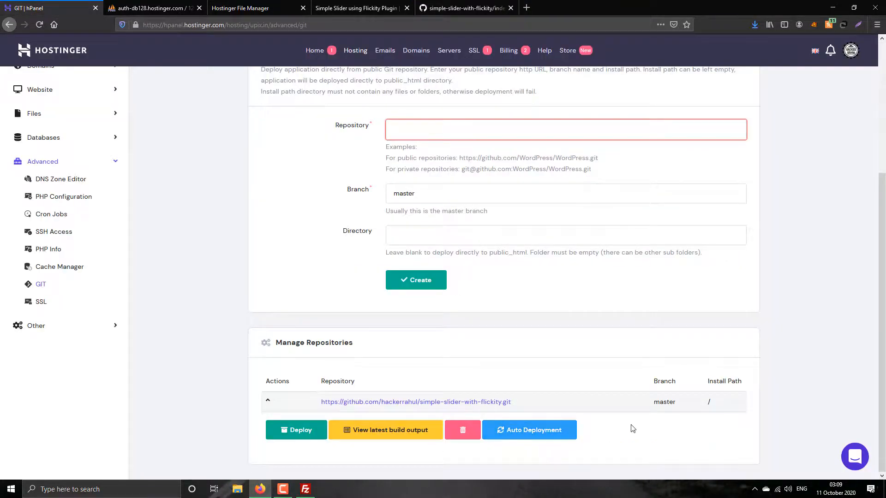
Copy the Auto Deployment webhook URL and go to GitHub's add-webhook page for the repository.
{"action": "left_click", "coordinate": [534, 435]}
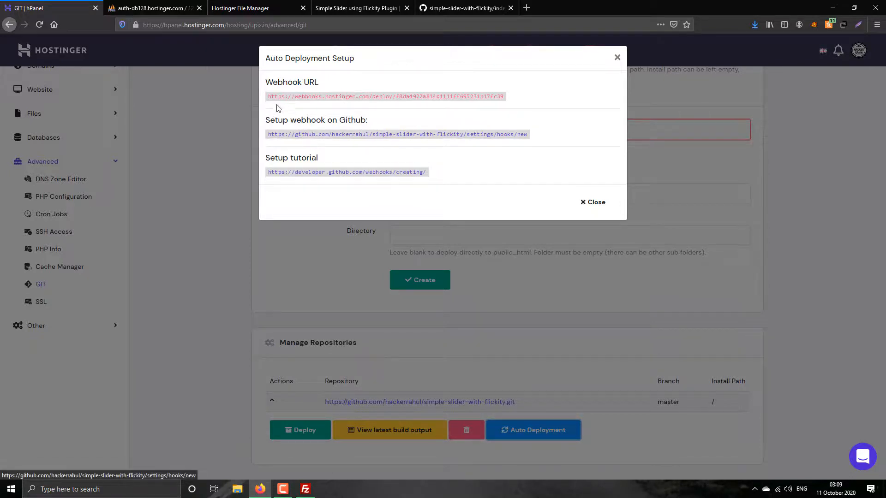
{"action": "left_click_drag", "start_coordinate": [268, 96], "coordinate": [506, 100]}
{"action": "key", "text": "ctrl+c"}
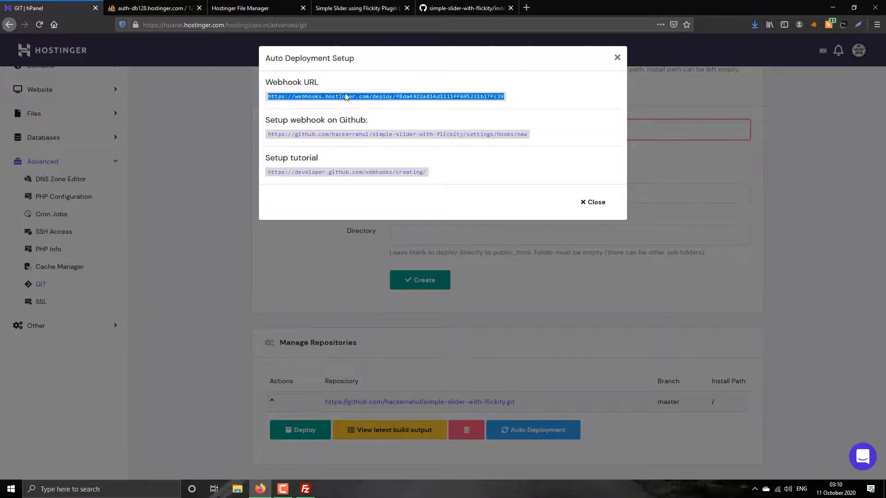
{"action": "left_click", "coordinate": [316, 135]}
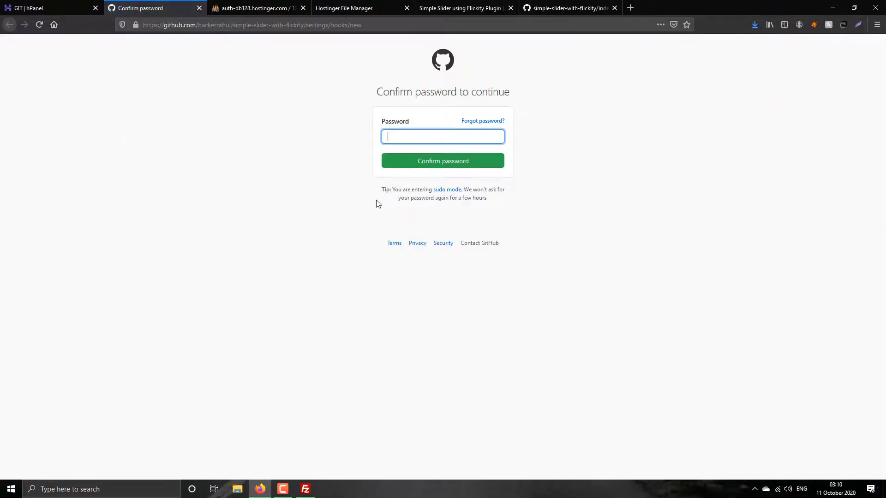
Confirm the GitHub account password without saving it in the browser.
{"action": "type", "text": "••••••••••••••"}
{"action": "key", "text": "Return"}
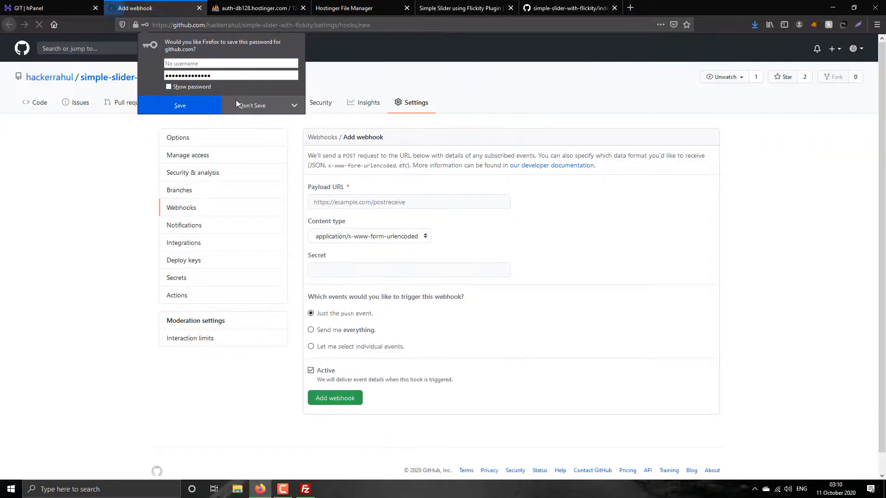
{"action": "left_click", "coordinate": [248, 104]}
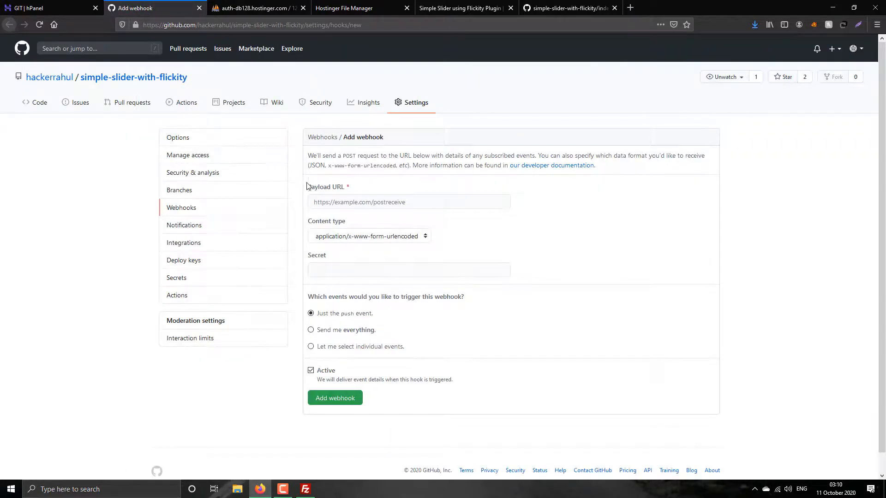
Paste the Hostinger webhook URL as Payload URL, choose 'Send me everything', and add the webhook.
{"action": "left_click", "coordinate": [340, 207]}
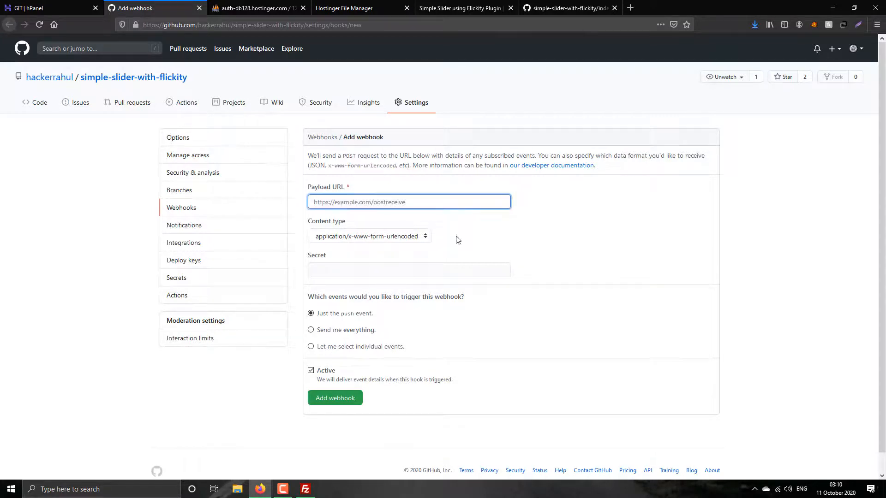
{"action": "key", "text": "ctrl+v"}
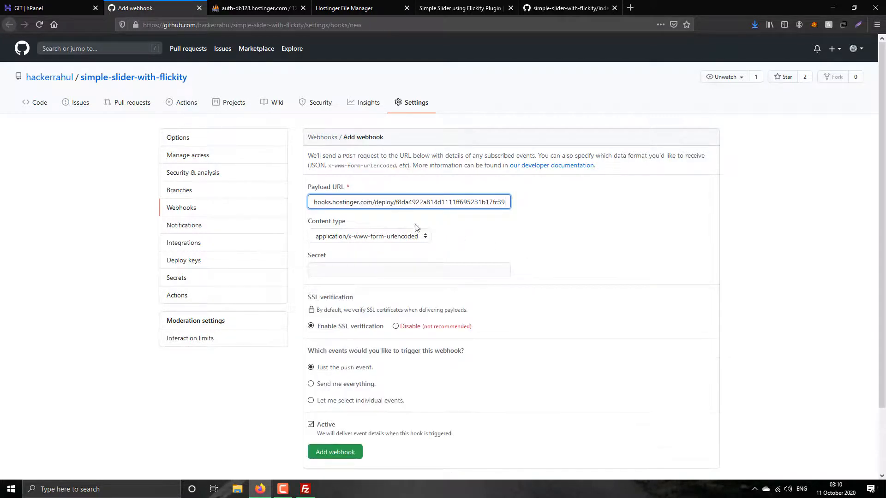
{"action": "left_click_drag", "start_coordinate": [372, 201], "coordinate": [620, 220]}
{"action": "left_click", "coordinate": [621, 220]}
{"action": "scroll", "coordinate": [630, 271], "scroll_direction": "down", "scroll_amount": 2}
{"action": "left_click_drag", "start_coordinate": [372, 129], "coordinate": [413, 135]}
{"action": "left_click", "coordinate": [553, 157]}
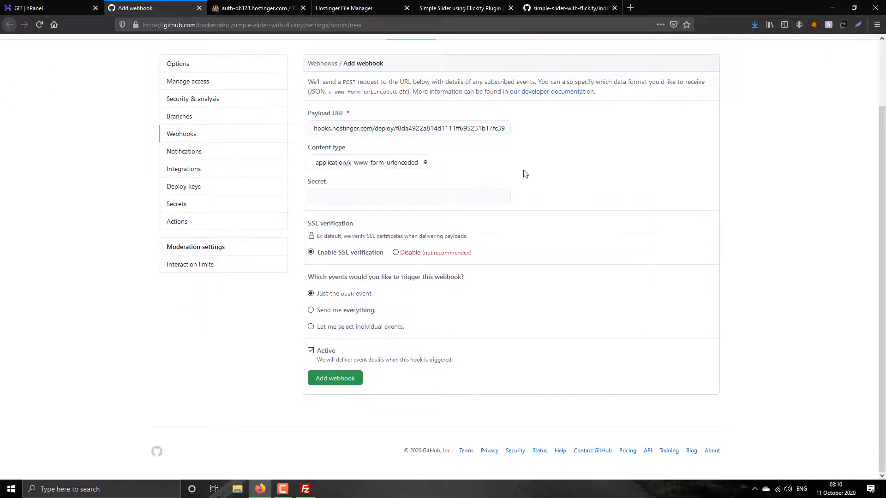
{"action": "left_click", "coordinate": [354, 193]}
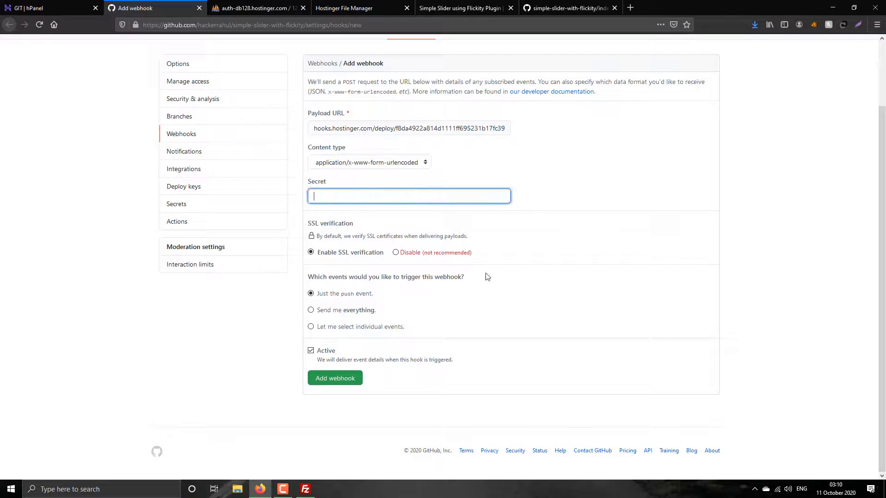
{"action": "left_click", "coordinate": [342, 313]}
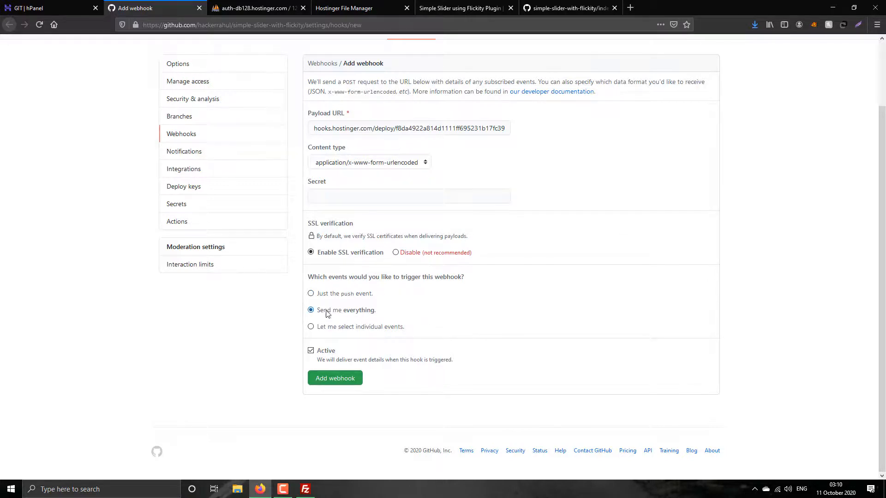
{"action": "left_click", "coordinate": [336, 379]}
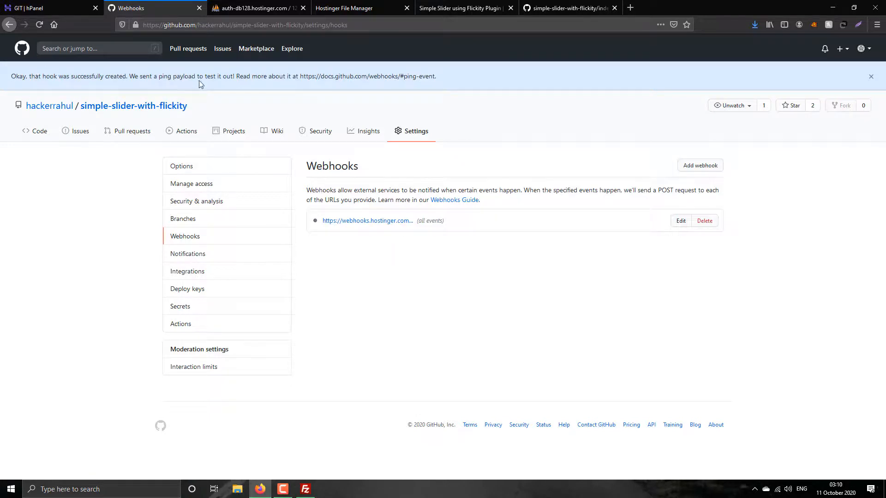
Close hPanel's Auto Deployment details and return to index.html on GitHub.
{"action": "left_click", "coordinate": [53, 5]}
{"action": "left_click", "coordinate": [588, 204]}
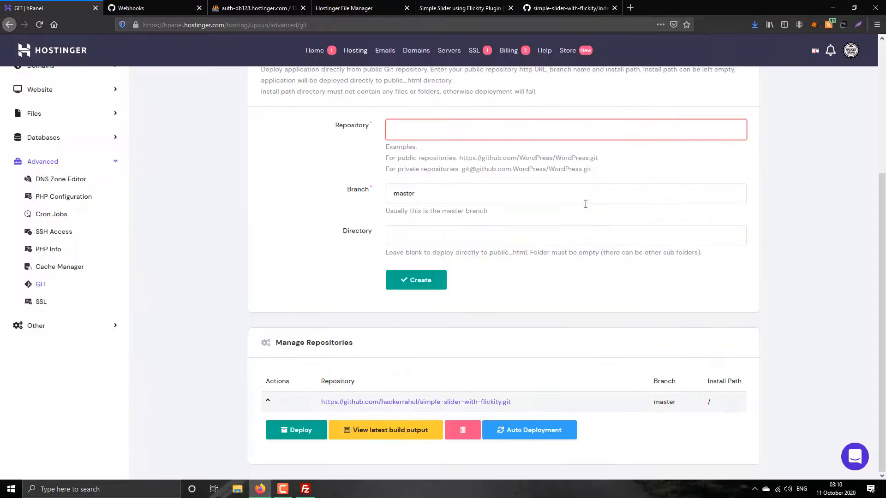
{"action": "left_click", "coordinate": [461, 7]}
{"action": "left_click", "coordinate": [570, 8]}
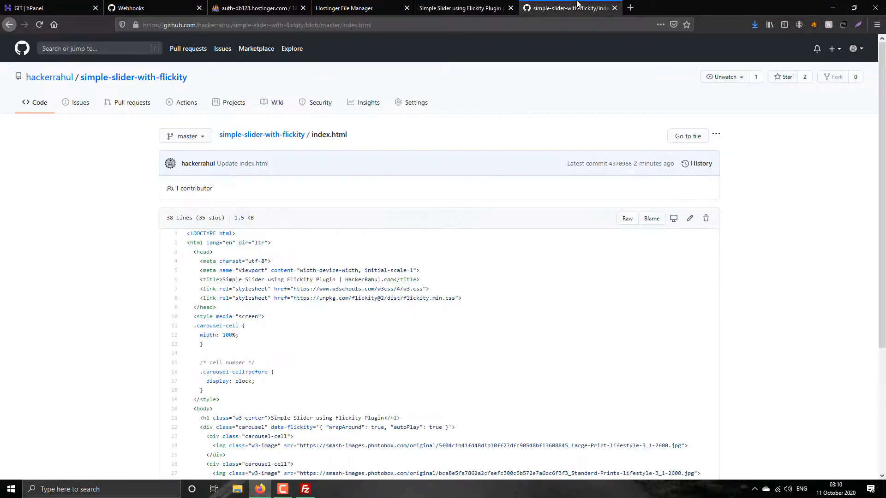
Append 'By' and the author's handle to the index.html h1 heading and commit to master.
{"action": "left_click", "coordinate": [689, 219]}
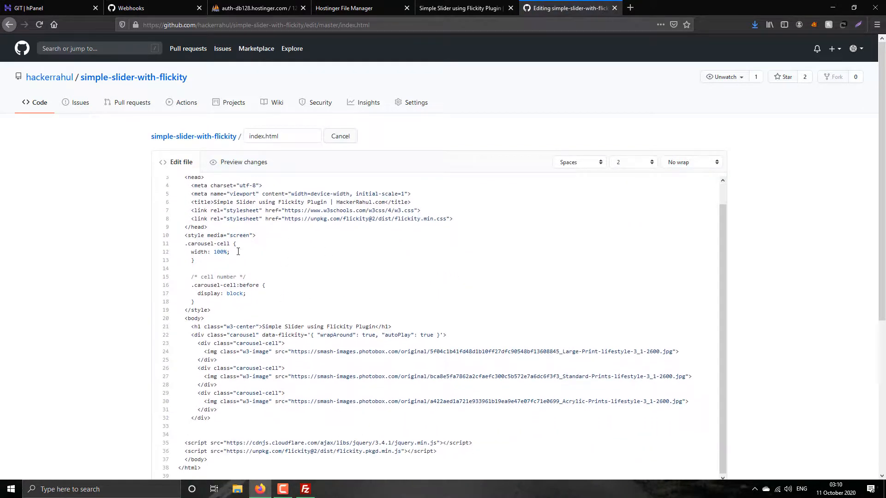
{"action": "scroll", "coordinate": [270, 305], "scroll_direction": "down", "scroll_amount": 3}
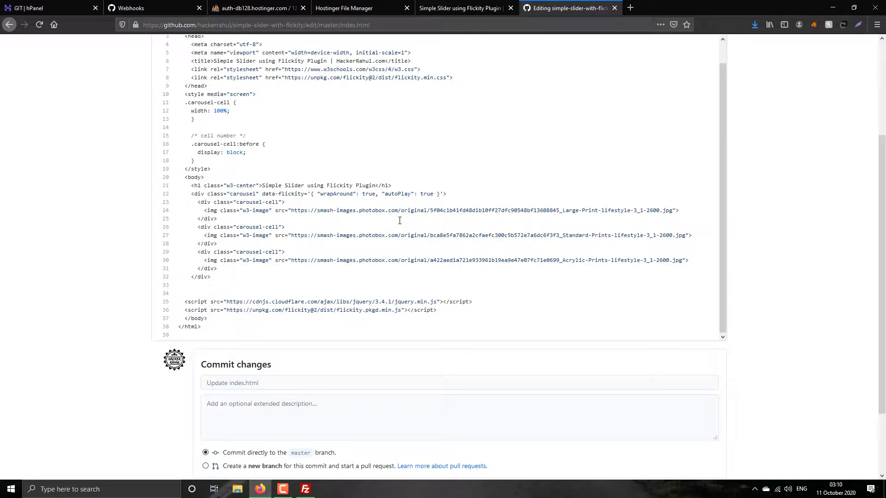
{"action": "type", "text": "By HACKERRAHUL"}
{"action": "scroll", "coordinate": [162, 437], "scroll_direction": "down", "scroll_amount": 2}
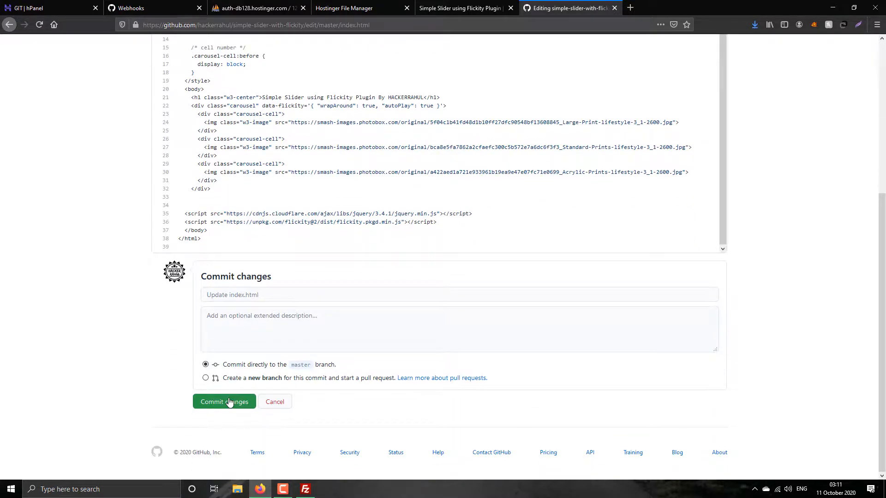
{"action": "left_click", "coordinate": [229, 402]}
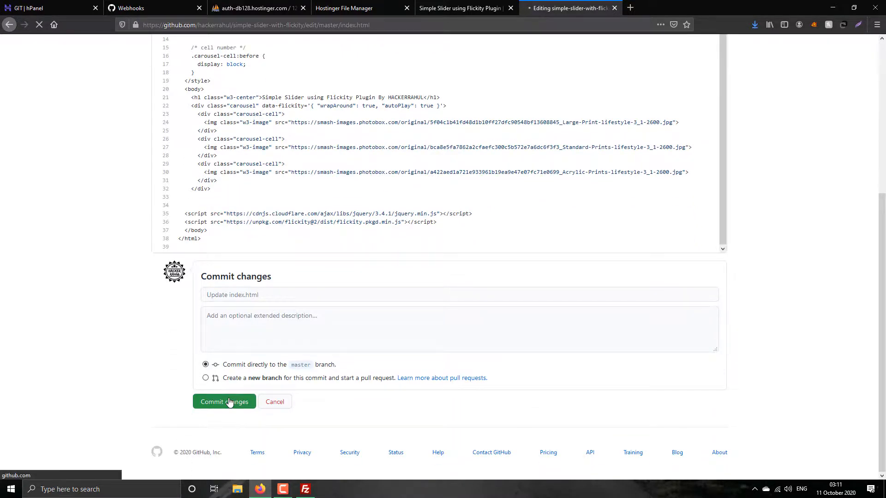
Reload upix.in and confirm the heading now ends with the author's name above the slider.
{"action": "left_click", "coordinate": [470, 7]}
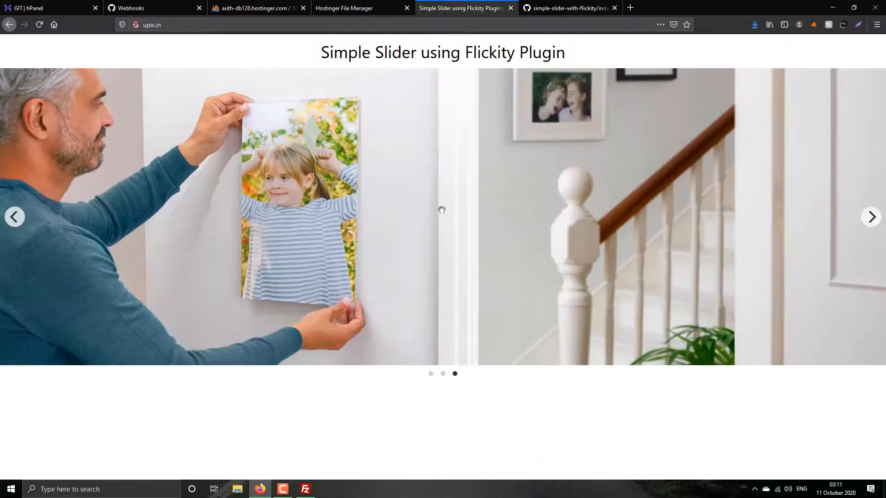
{"action": "key", "text": "F5"}
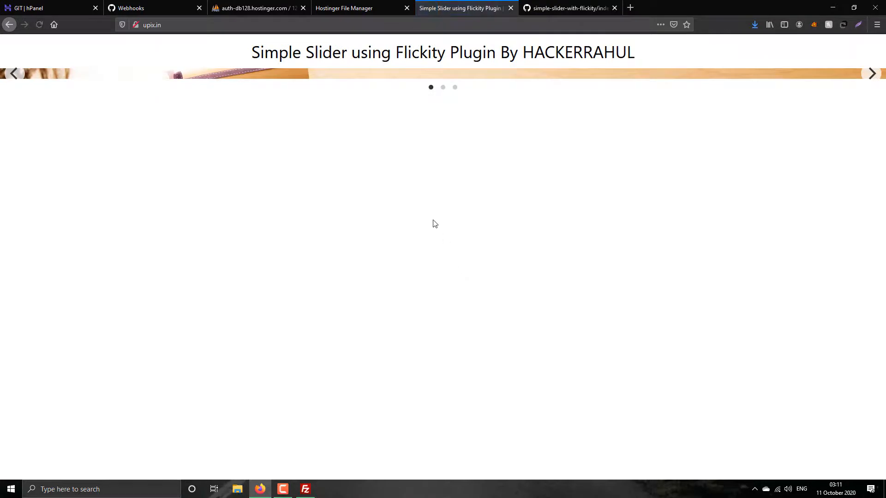
{"action": "left_click_drag", "start_coordinate": [251, 52], "coordinate": [660, 59]}
{"action": "left_click", "coordinate": [662, 61]}
{"action": "left_click_drag", "start_coordinate": [251, 52], "coordinate": [653, 58]}
{"action": "left_click", "coordinate": [652, 58]}
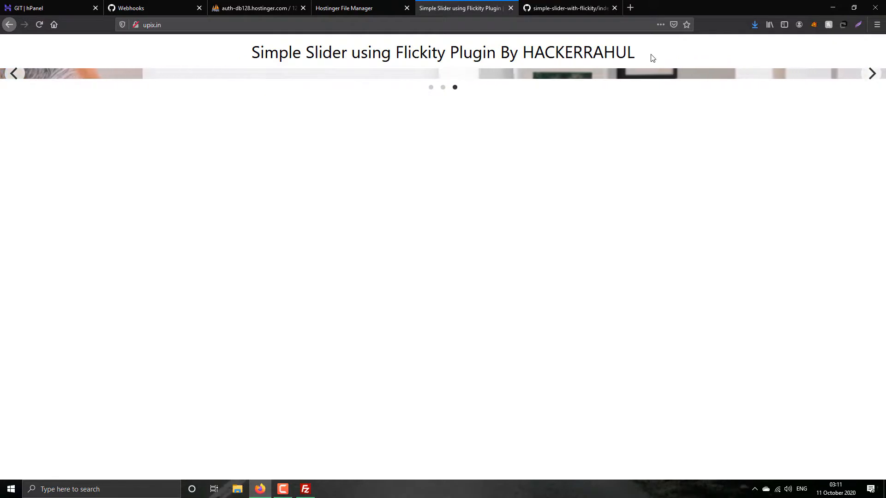
{"action": "key", "text": "F12"}
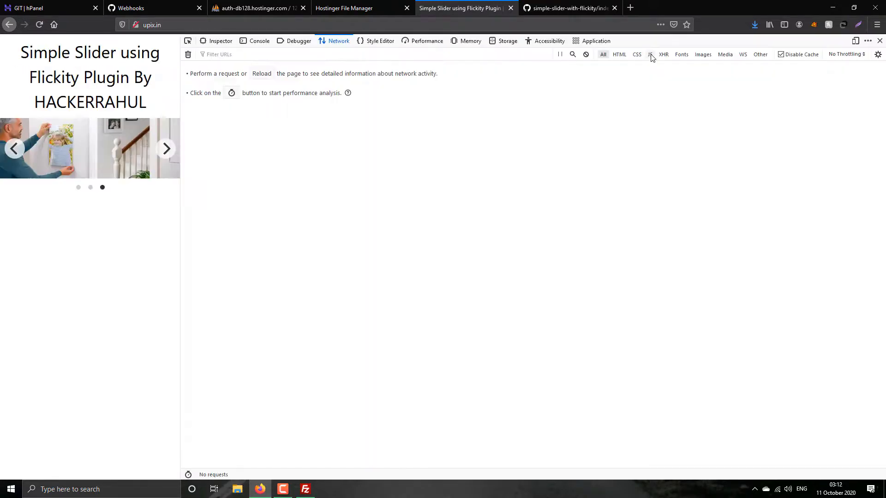
{"action": "key", "text": "F12"}
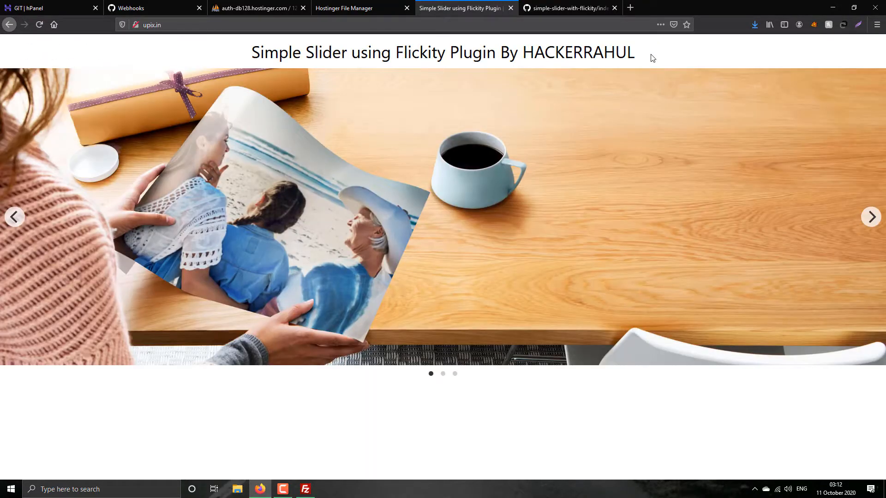